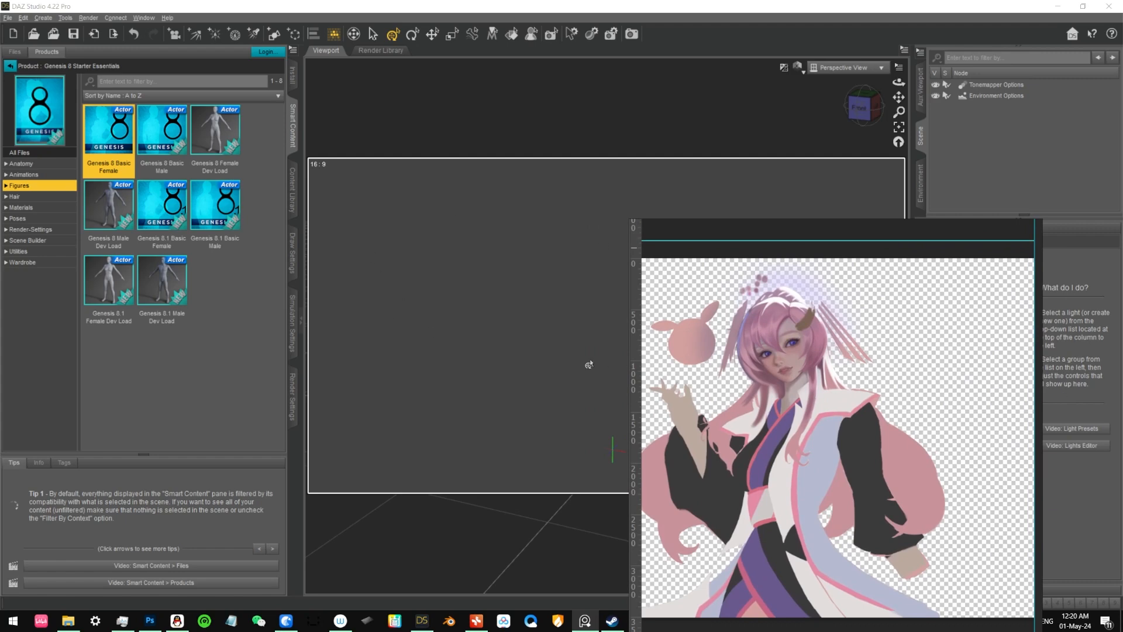
Move the reference image clear of the viewport and check the installed products in DAZ Install Manager
right_click_drag(960, 397, 929, 342)
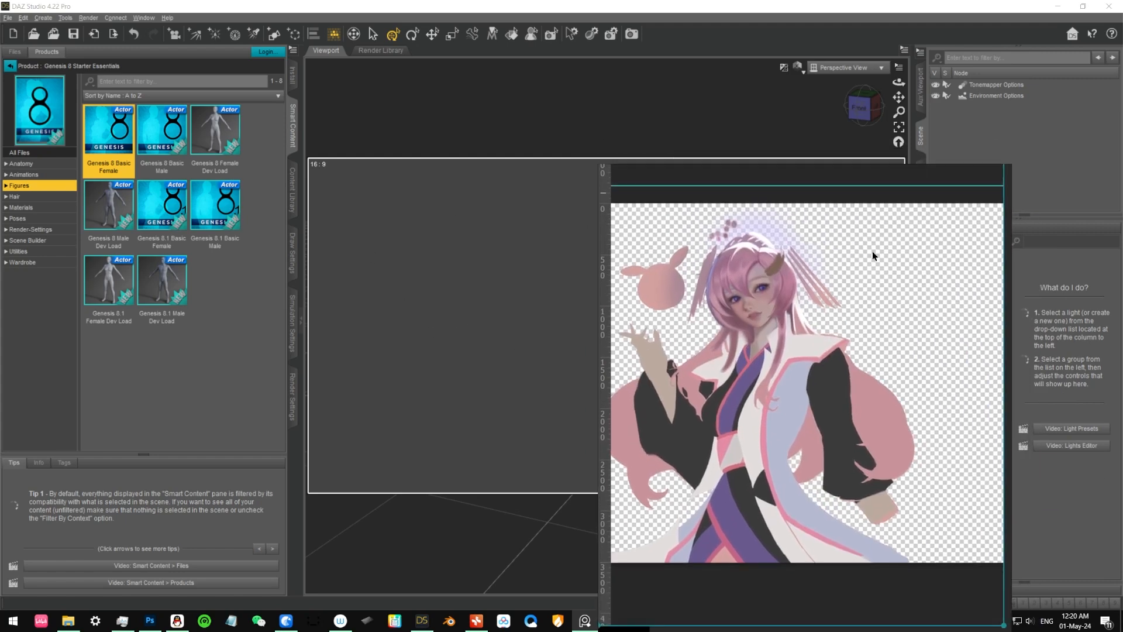
right_click_drag(882, 252, 501, 603)
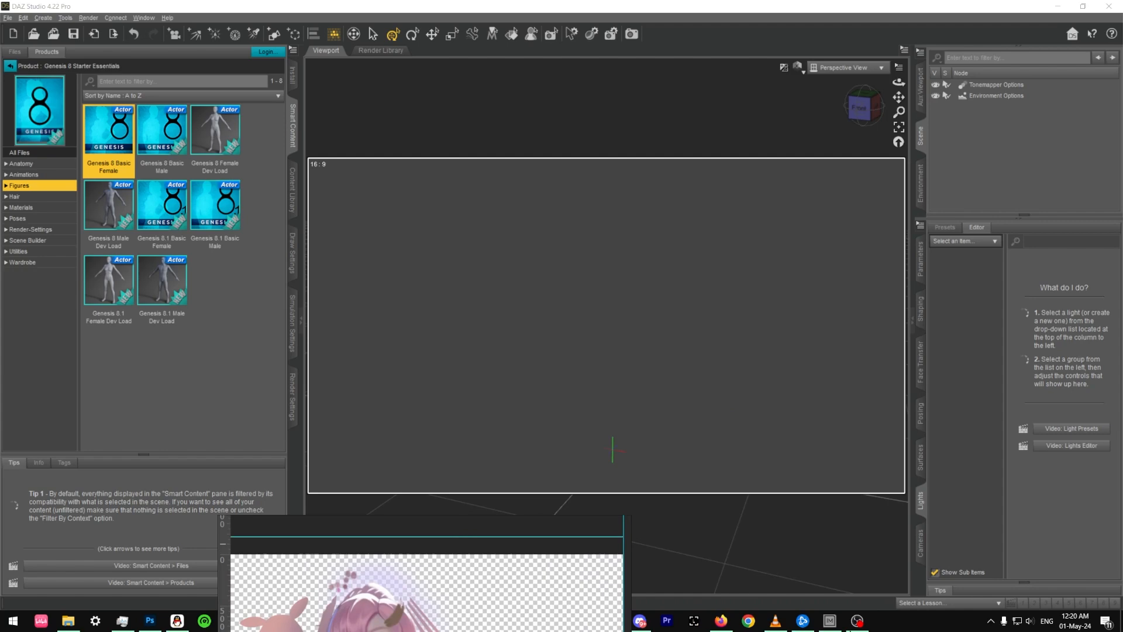
left_click(830, 620)
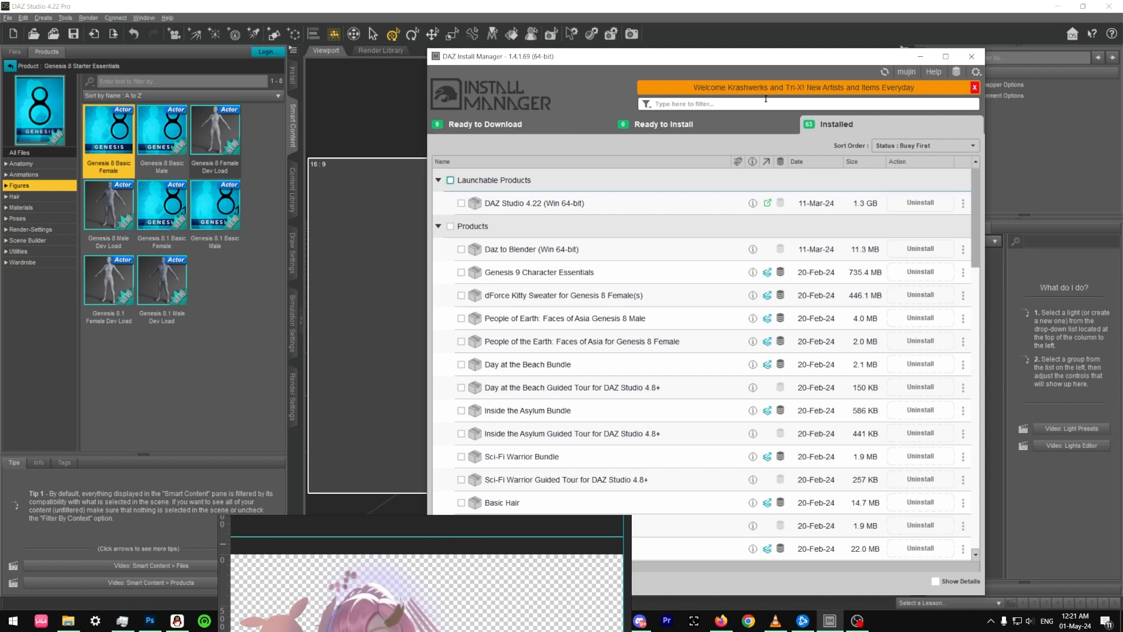
left_click_drag(680, 57, 795, 561)
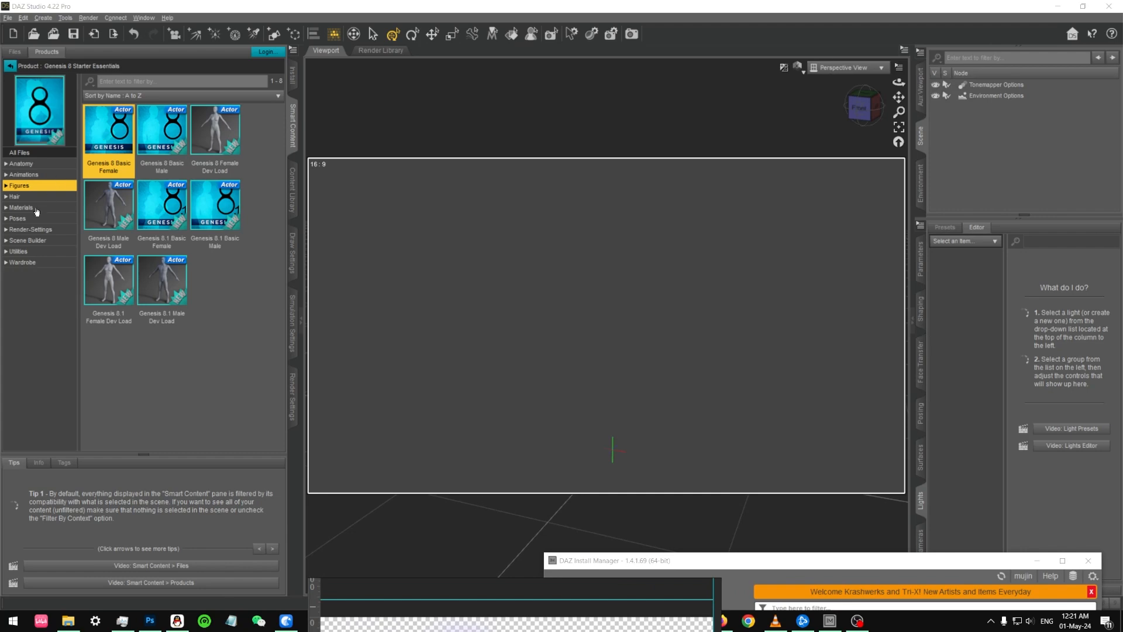
Load the Genesis 8 Basic Female figure into the empty scene
double_click(113, 131)
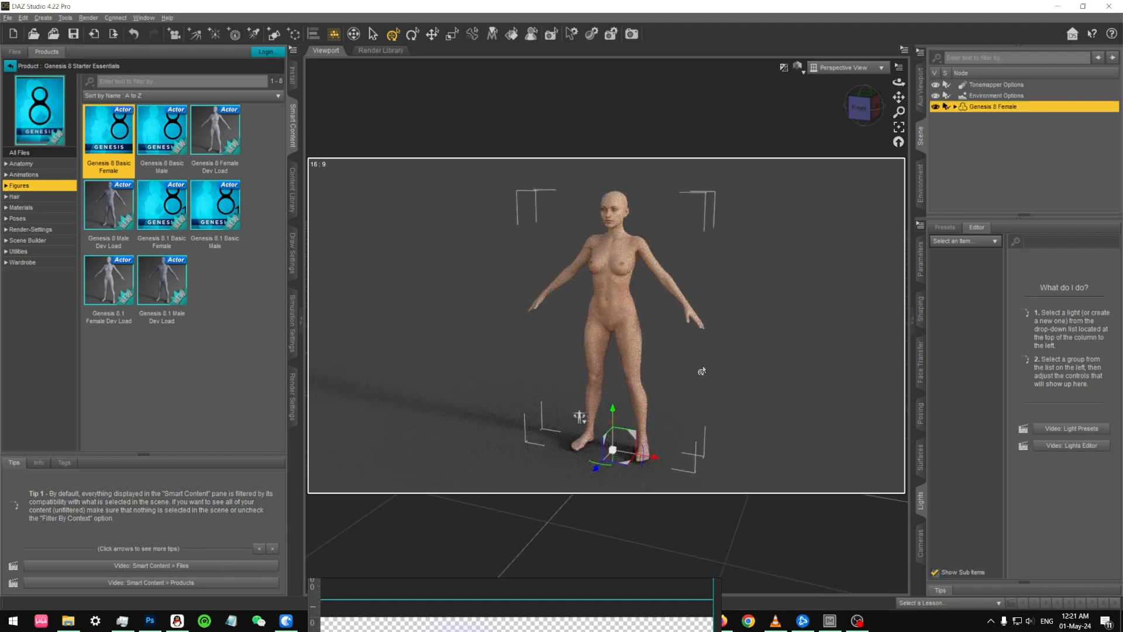
left_click_drag(702, 371, 580, 419, "alt")
middle_click_drag(707, 373, 623, 376)
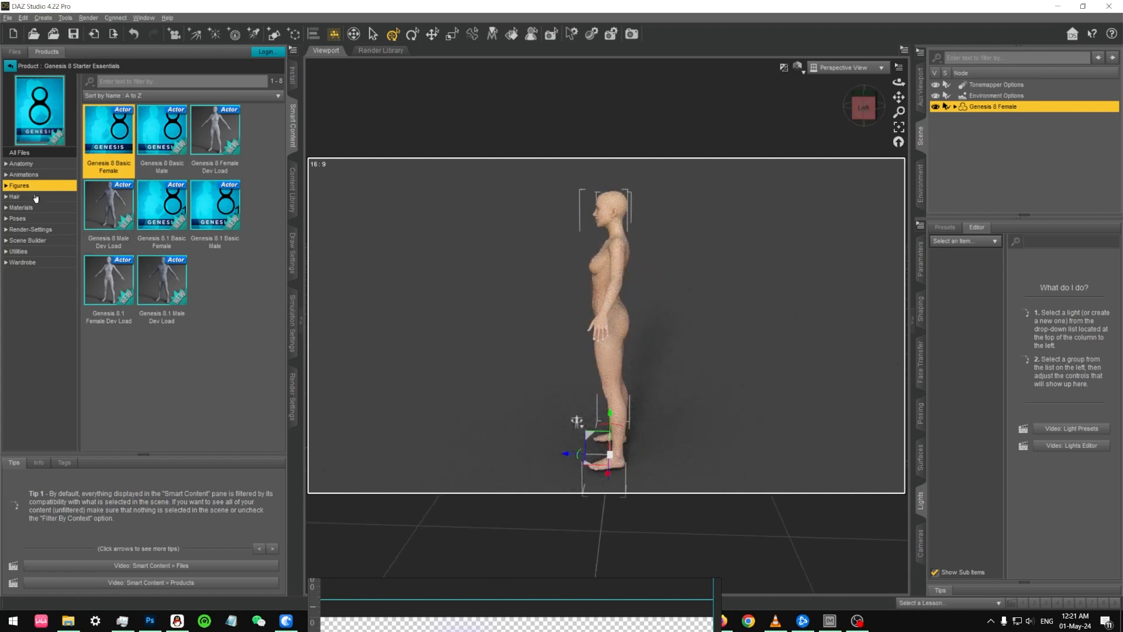
Dress the figure in the Basic Wear 01 outfit and apply the pink Base Pose Kneeling B
left_click(23, 262)
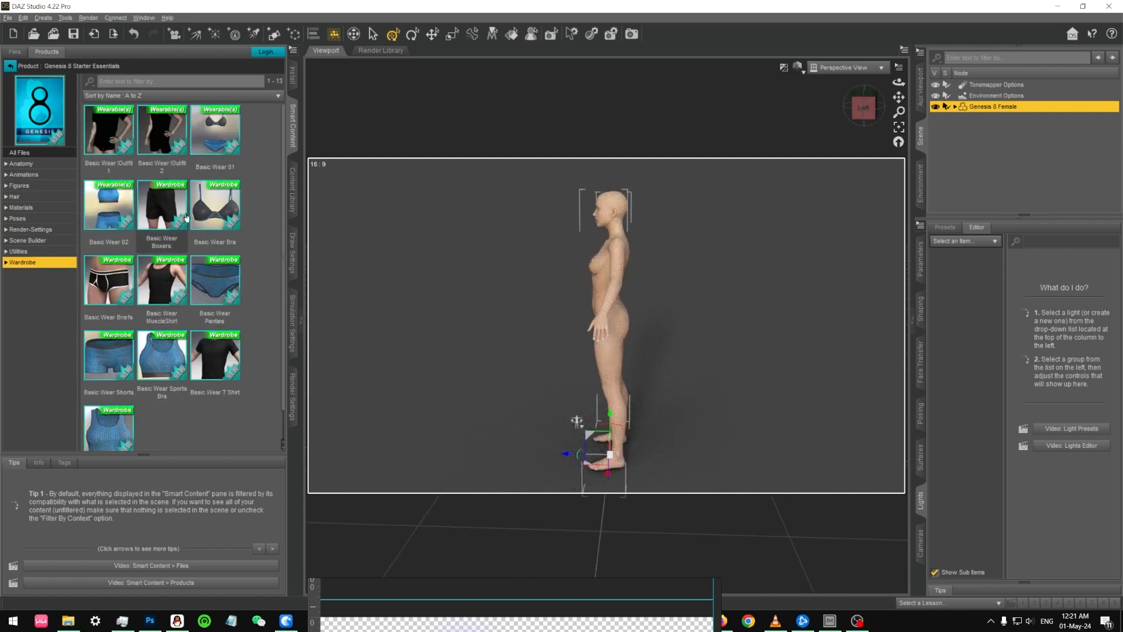
double_click(221, 140)
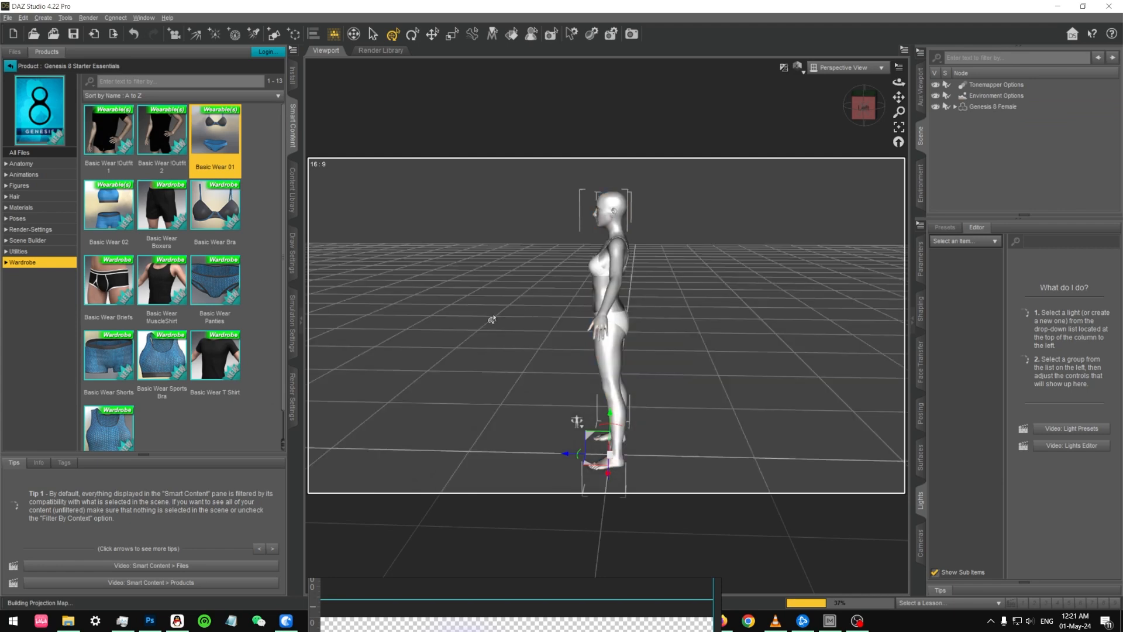
left_click(27, 218)
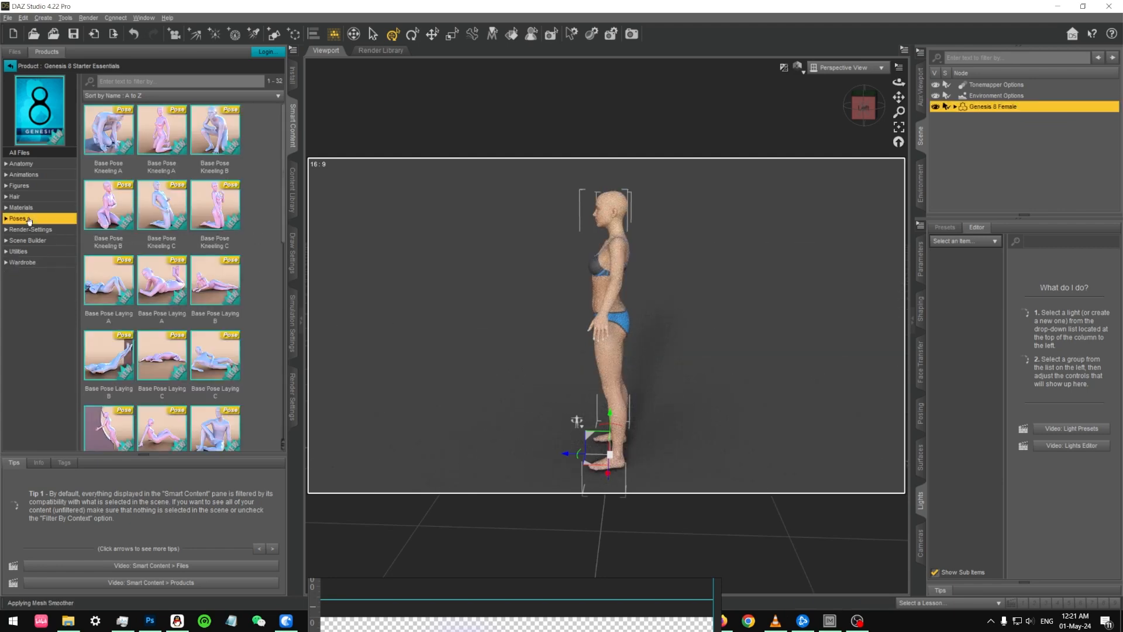
double_click(109, 208)
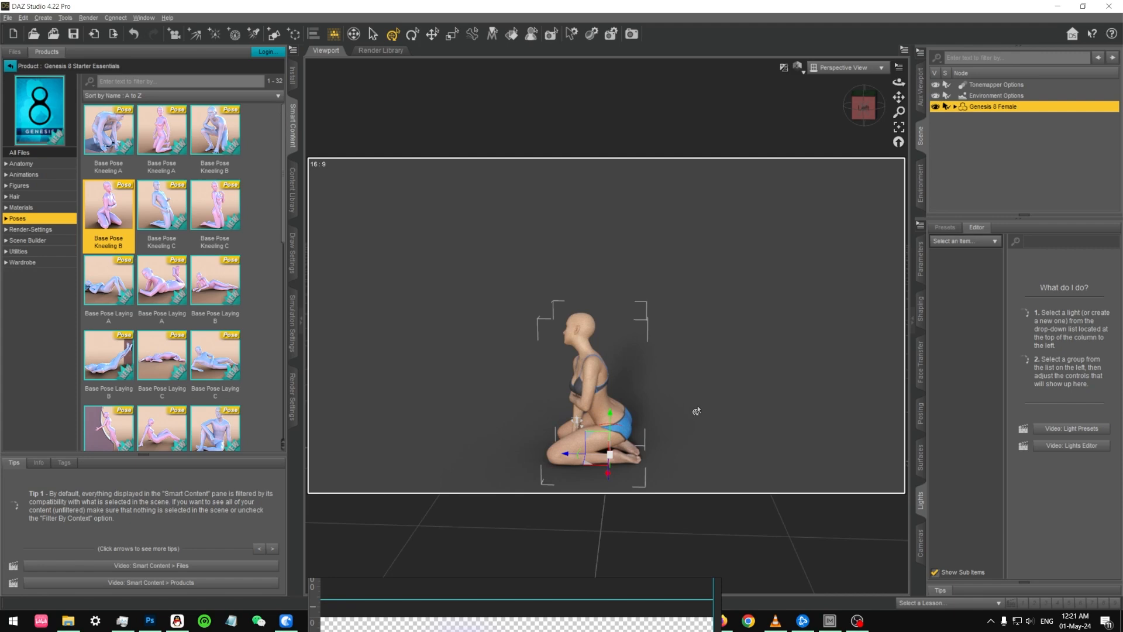
left_click_drag(697, 411, 714, 412, "alt")
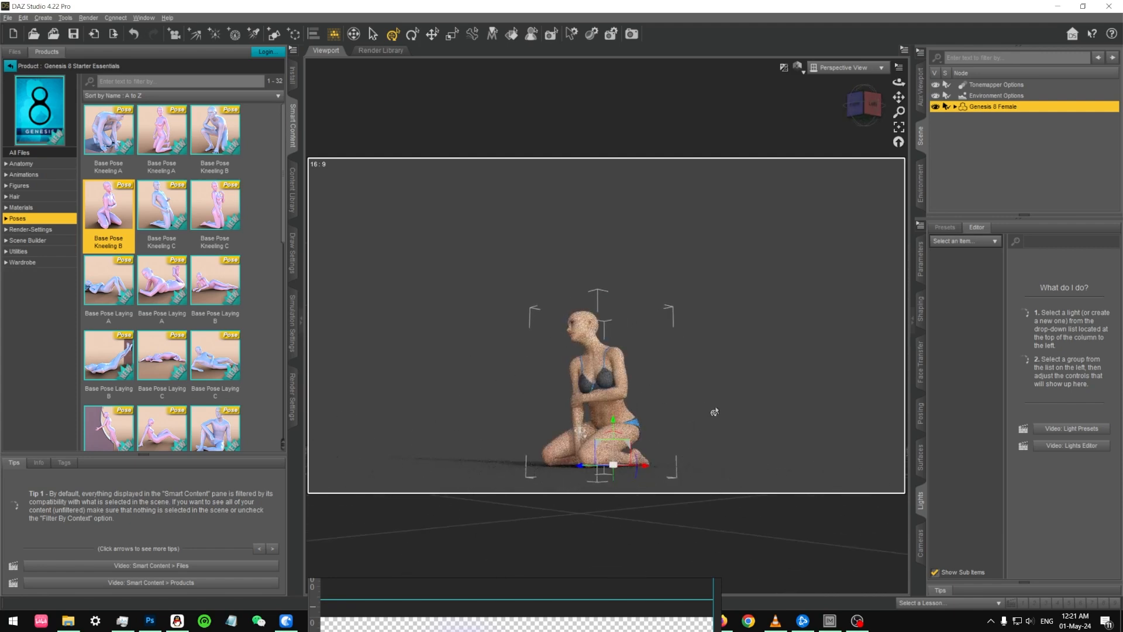
Look over the Content Database Maintenance options and dismiss them without running any
right_click(291, 142)
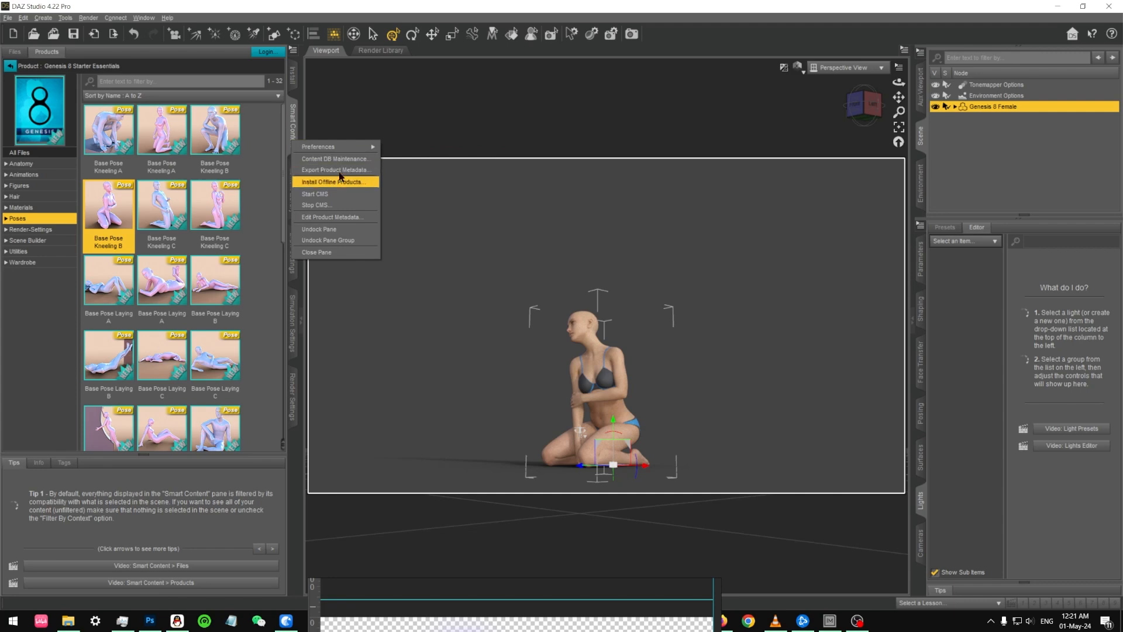
left_click(344, 163)
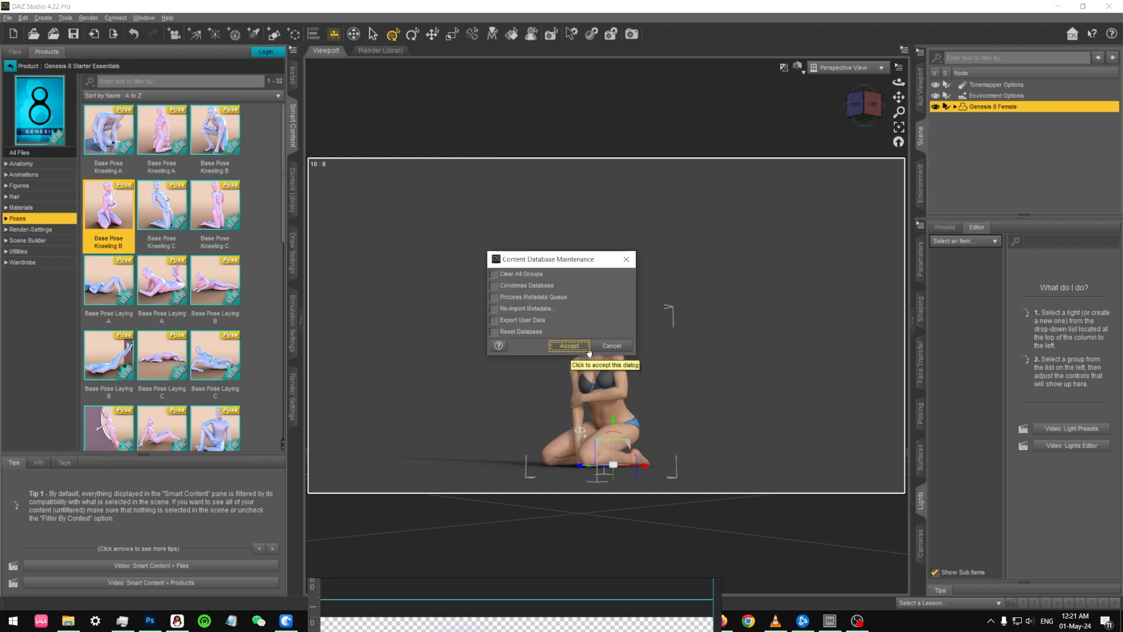
left_click(612, 346)
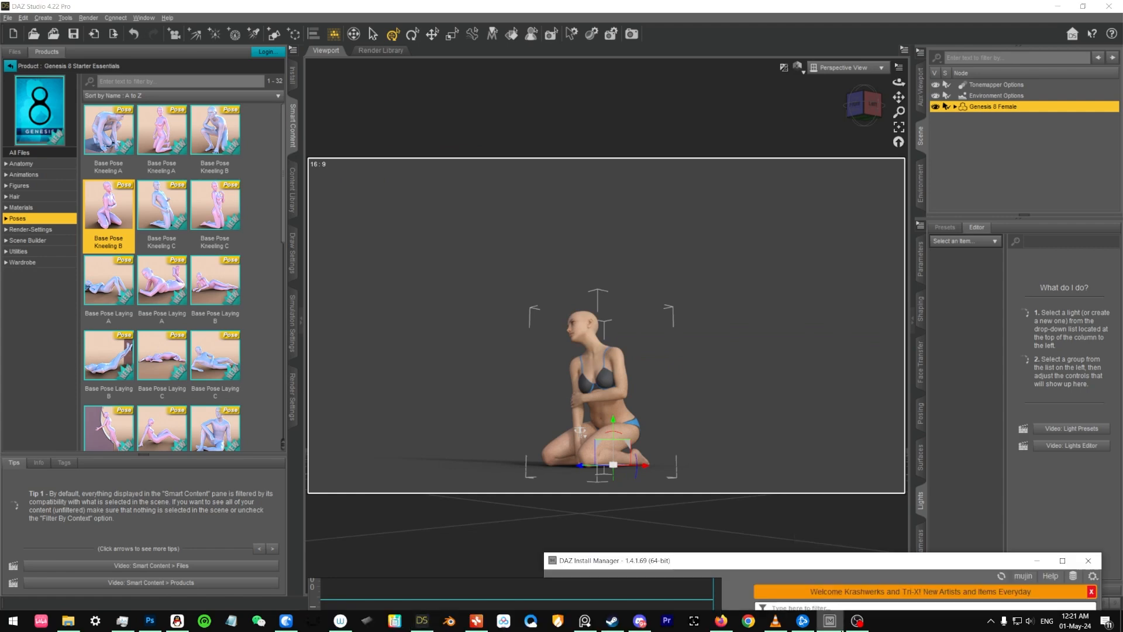
Show the list of installed products in DAZ Install Manager and minimise its window
left_click_drag(796, 556, 664, 145)
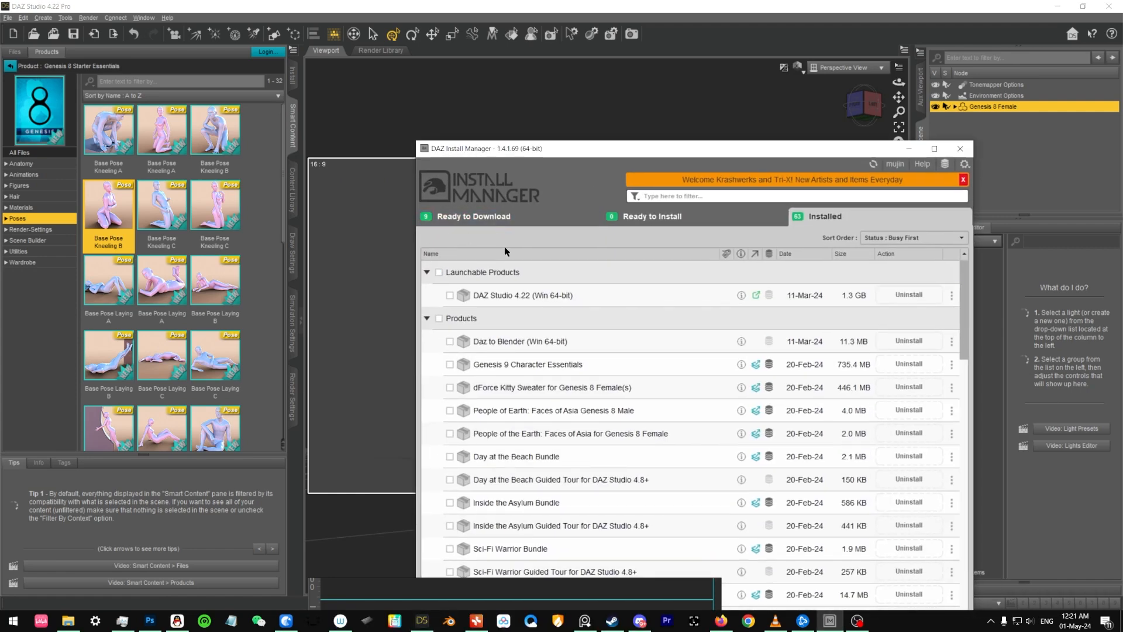
left_click(618, 221)
left_click(822, 219)
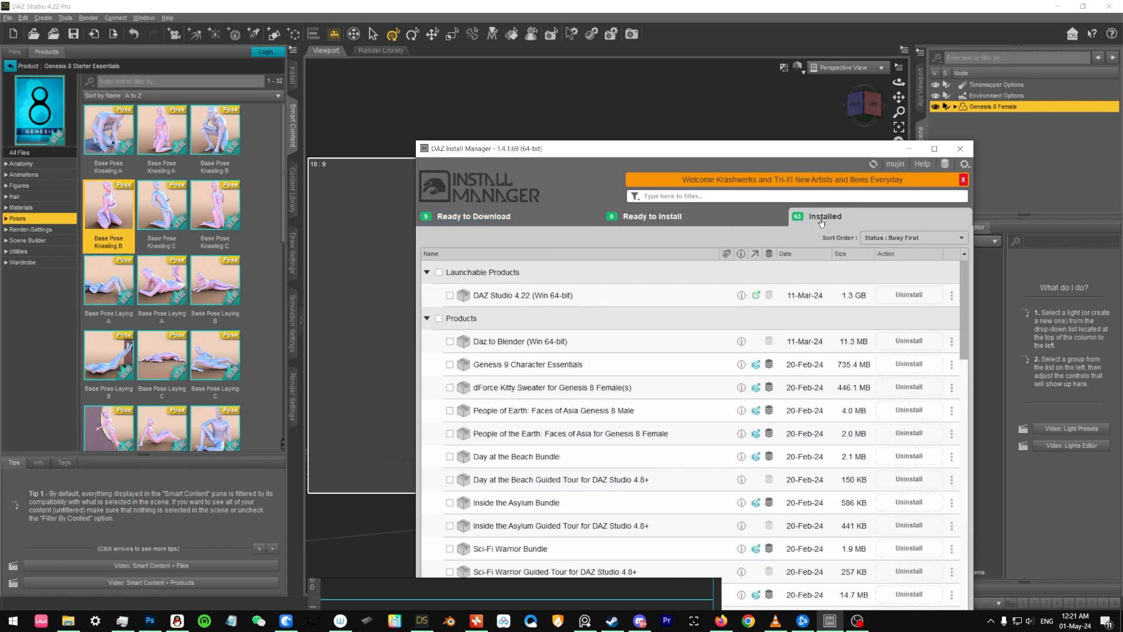
left_click(909, 149)
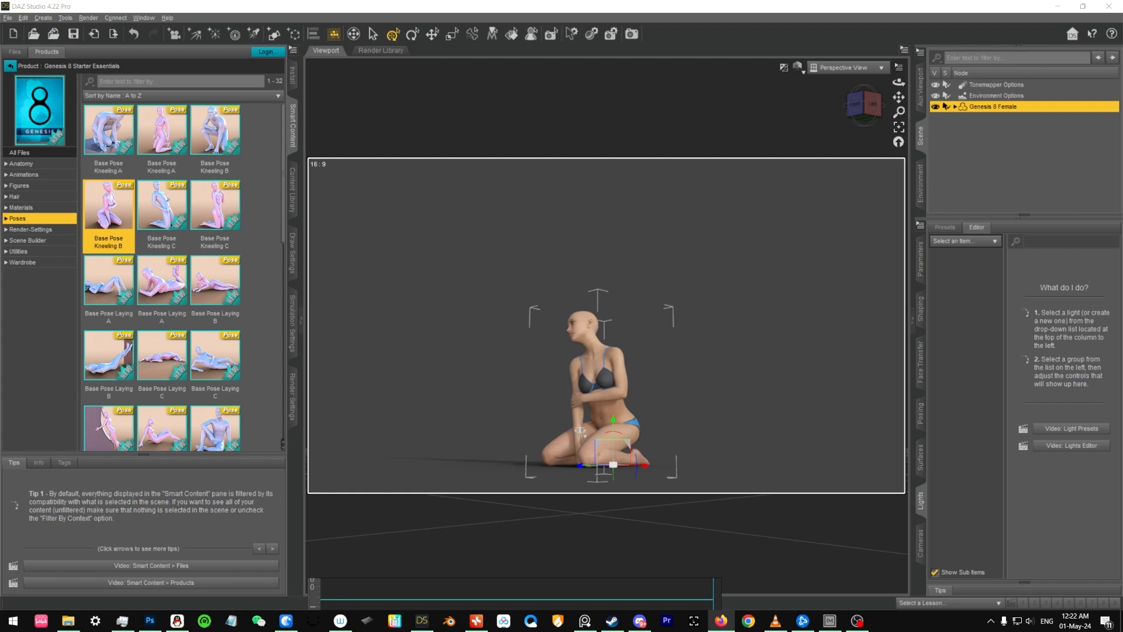
Try to assign a new mouse button modifier to the Orbit view control in the workspace customization
left_click(142, 18)
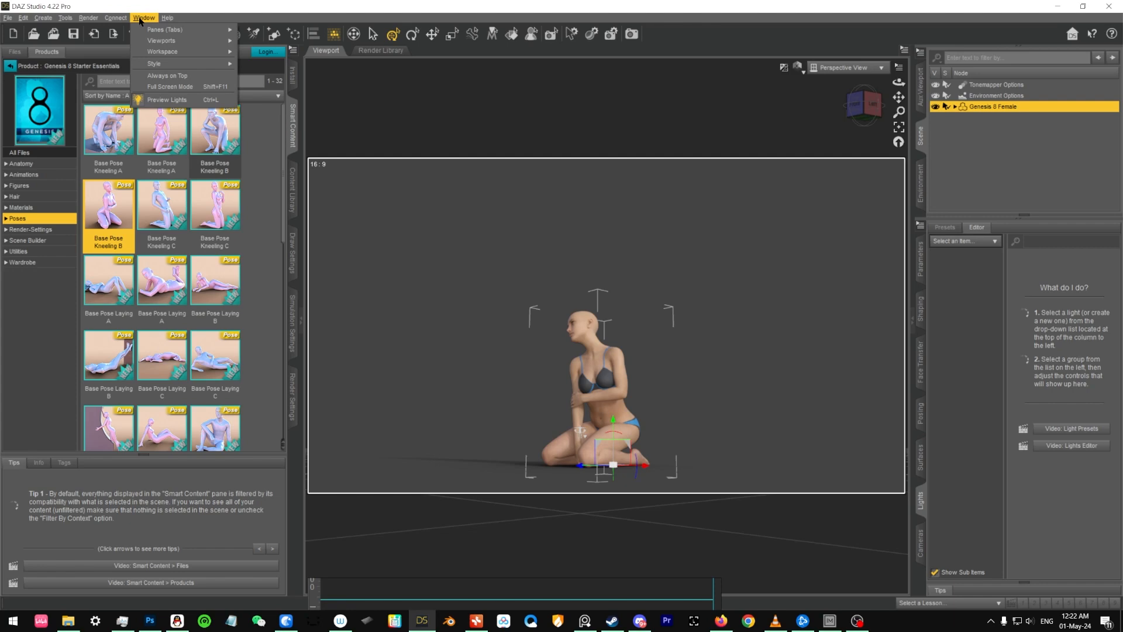
mouse_move(179, 52)
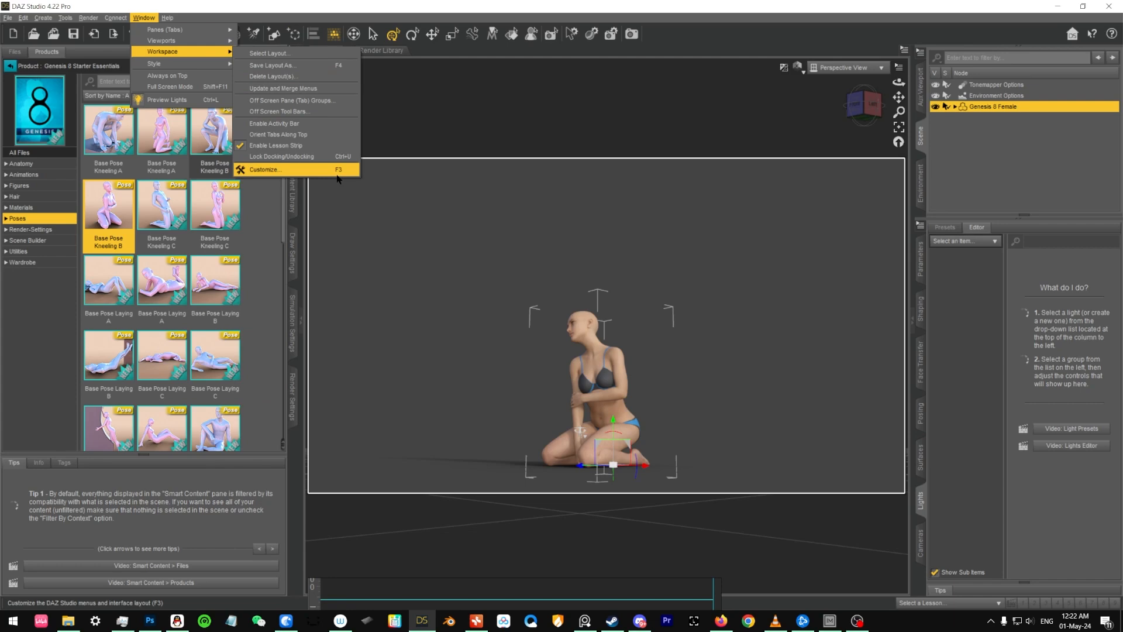
left_click(336, 171)
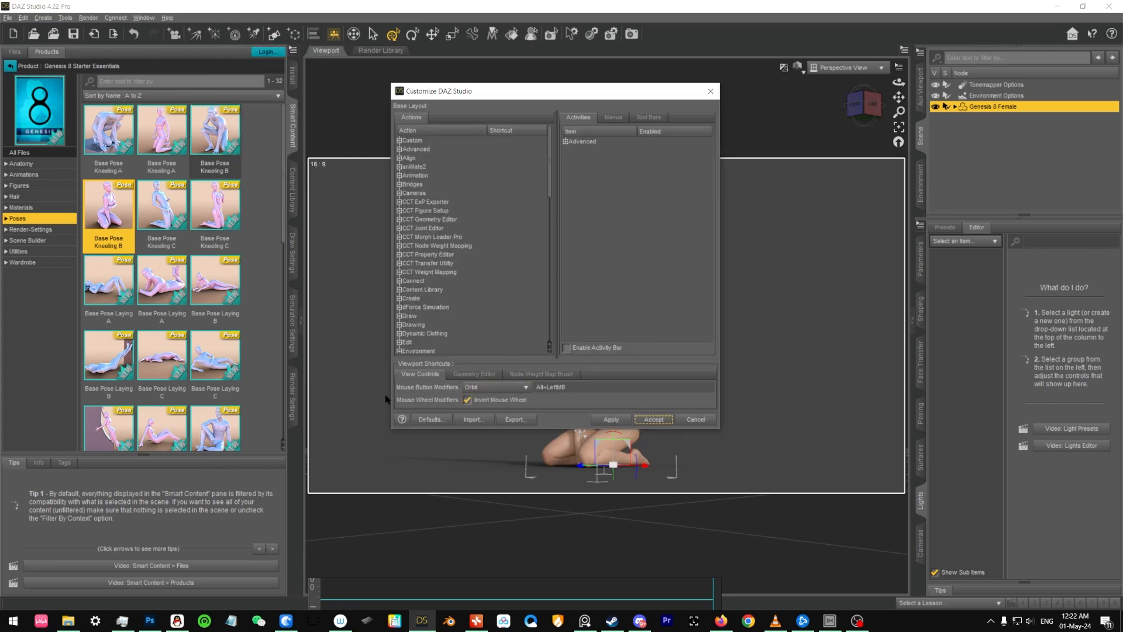
left_click(468, 401)
left_click(498, 400)
left_click(590, 388)
left_click(590, 388)
left_click(588, 391)
left_click(555, 389)
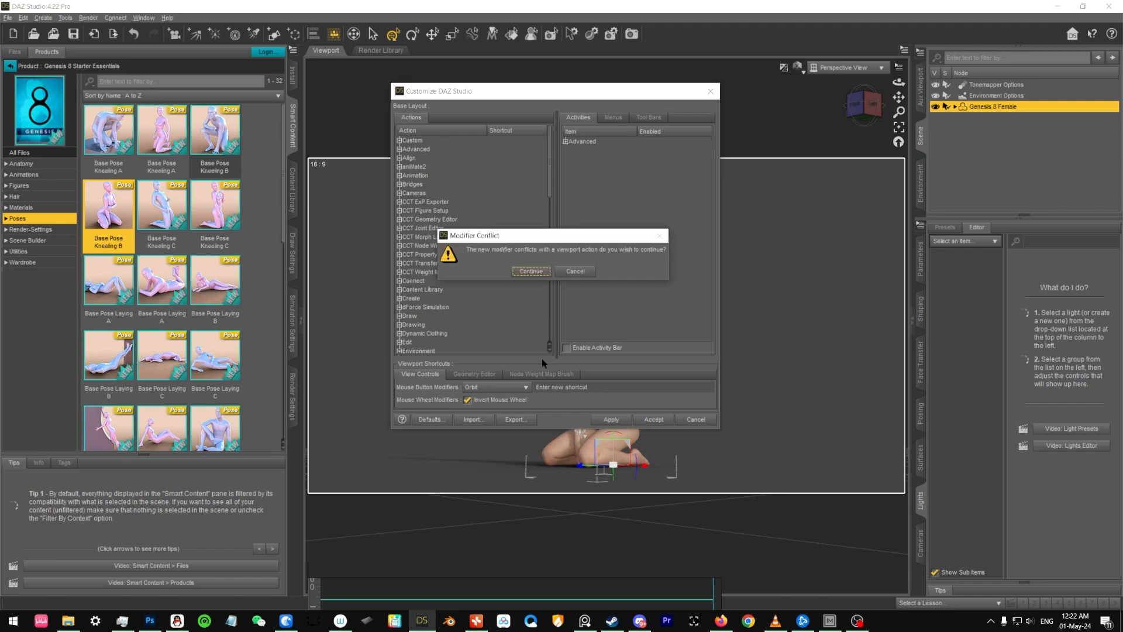
left_click(531, 270)
Check the mouse button modifiers for the Rotate and Pan view controls and discard the customization changes
left_click(494, 388)
left_click(503, 402)
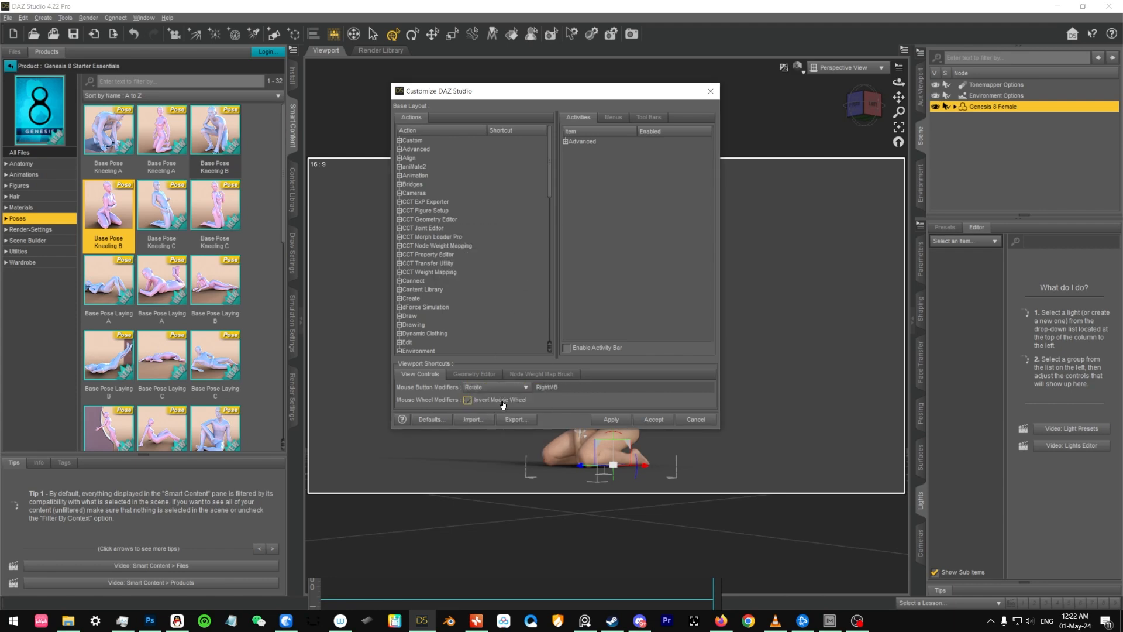
left_click(509, 388)
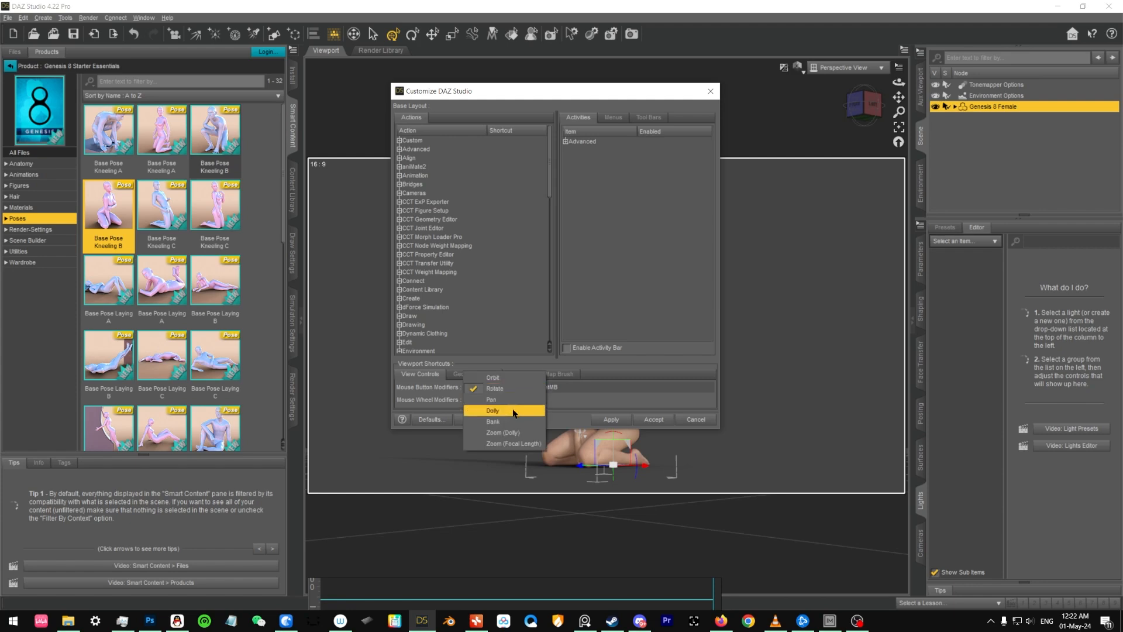
left_click(497, 399)
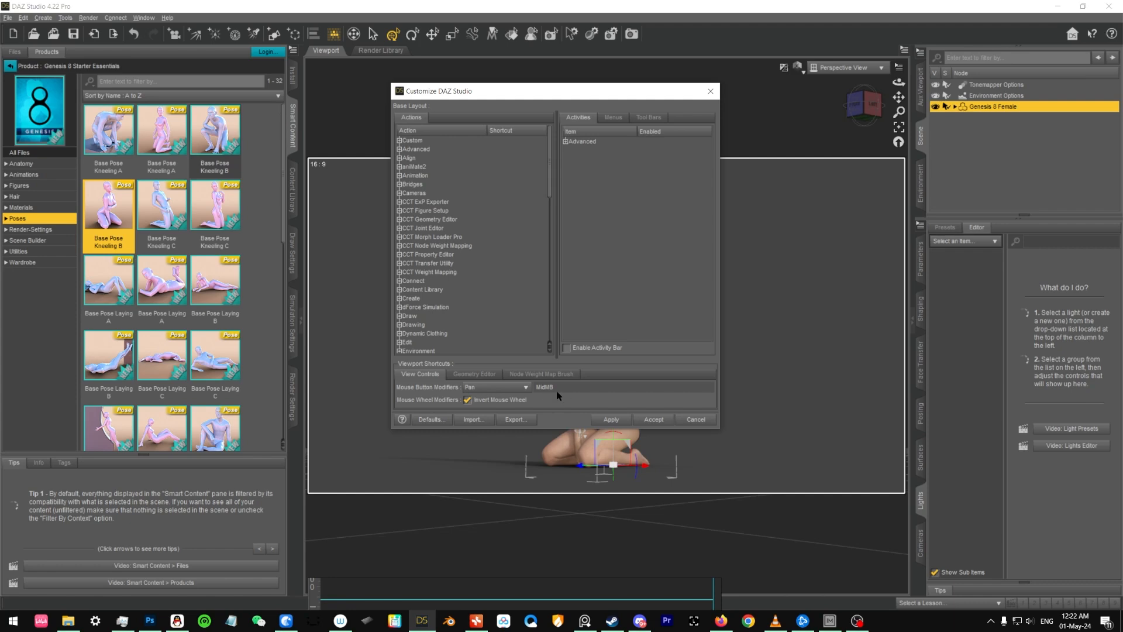
left_click(556, 399)
left_click(696, 419)
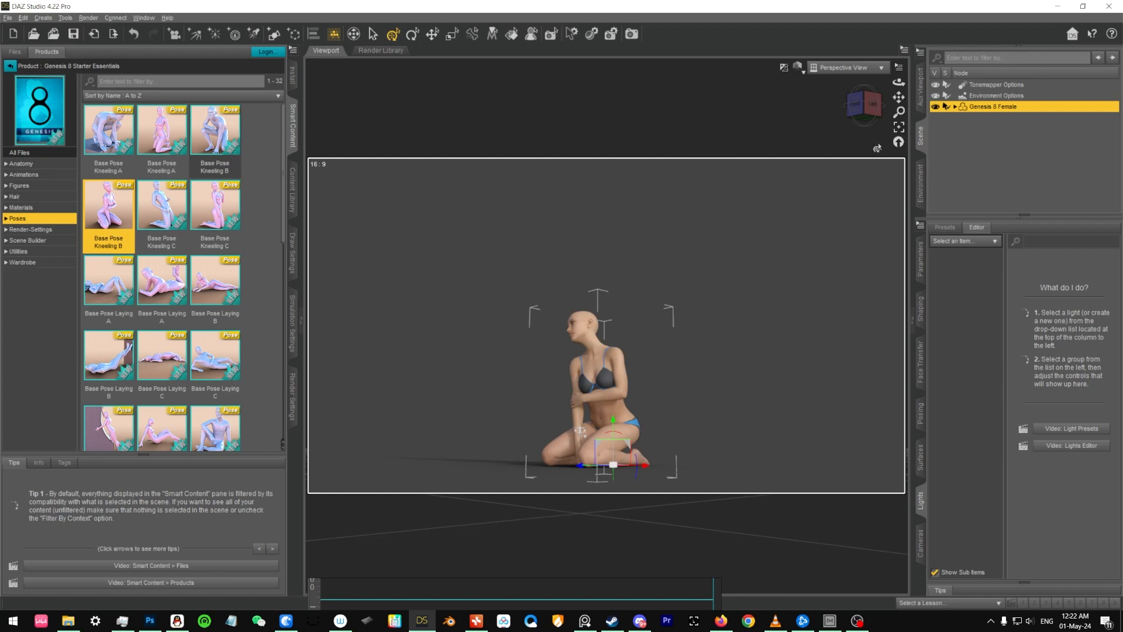
View the kneeling figure from the front and reframe it in the viewport
mouse_move(866, 107)
left_mouse_down()
mouse_move(888, 112)
mouse_move(871, 116)
left_mouse_up()
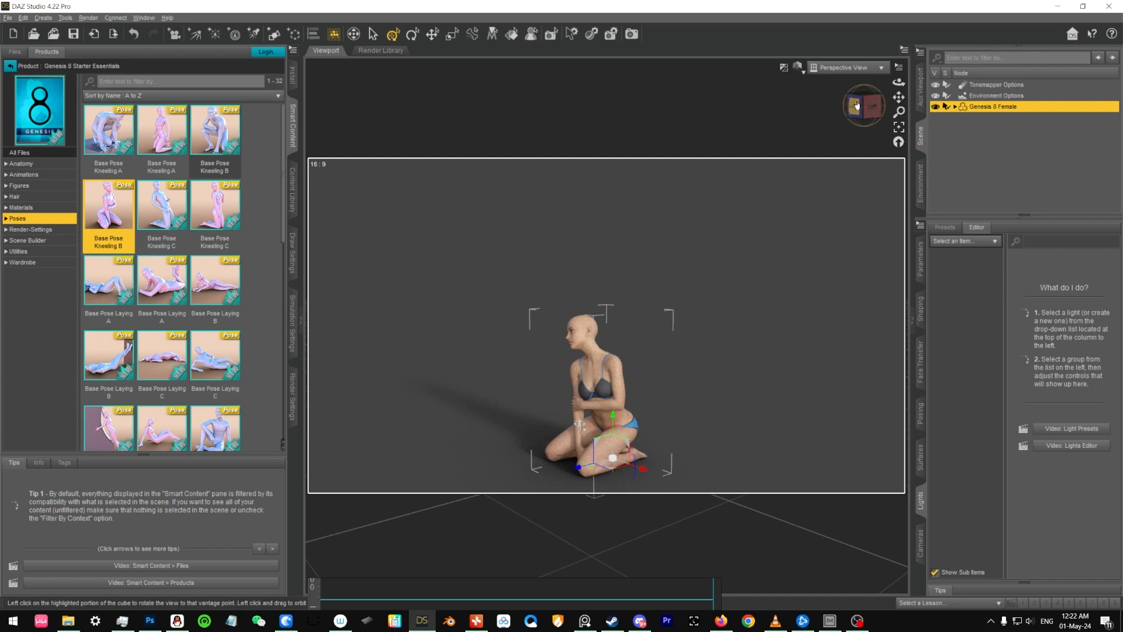
left_click(871, 114)
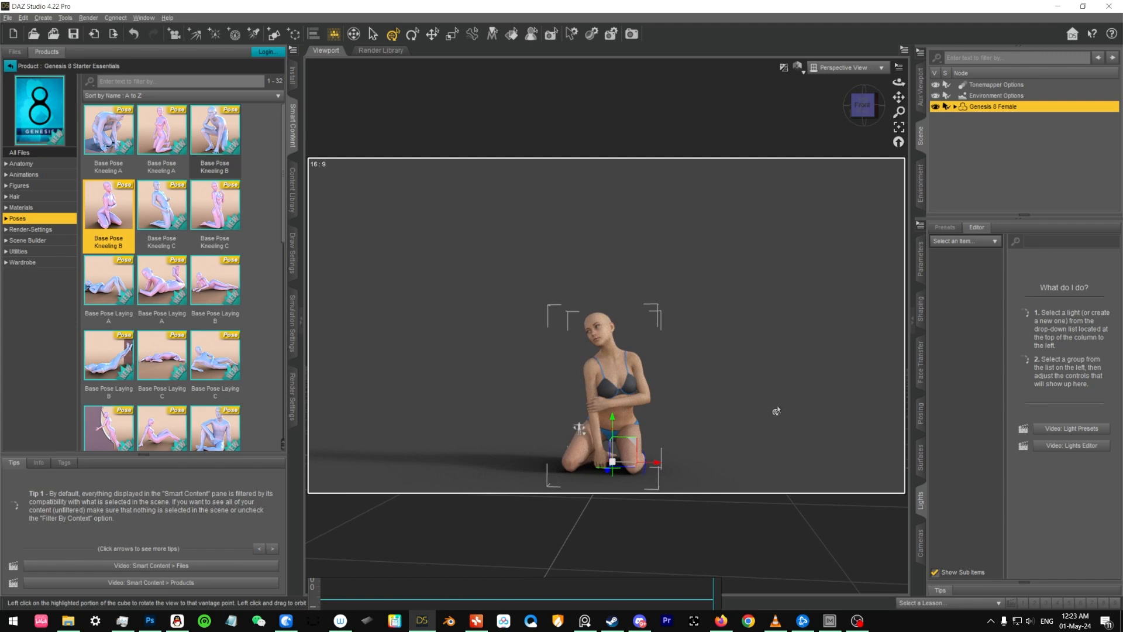
mouse_move(762, 418)
middle_mouse_down()
mouse_move(746, 422)
mouse_move(762, 407)
mouse_move(755, 422)
middle_mouse_up()
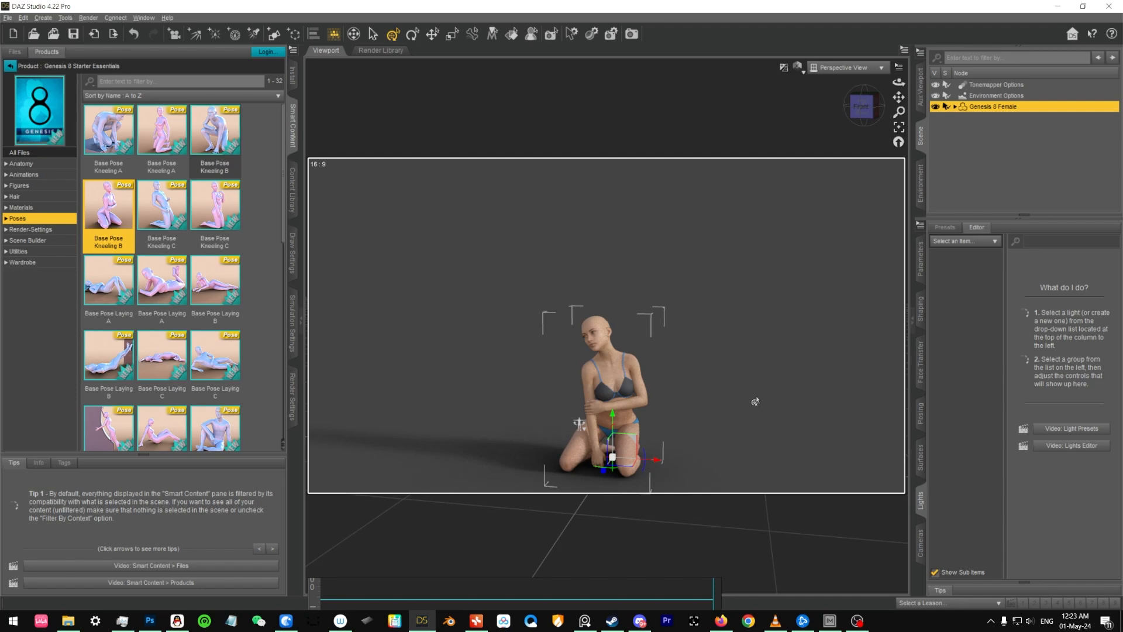
middle_click_drag(755, 402, 701, 376)
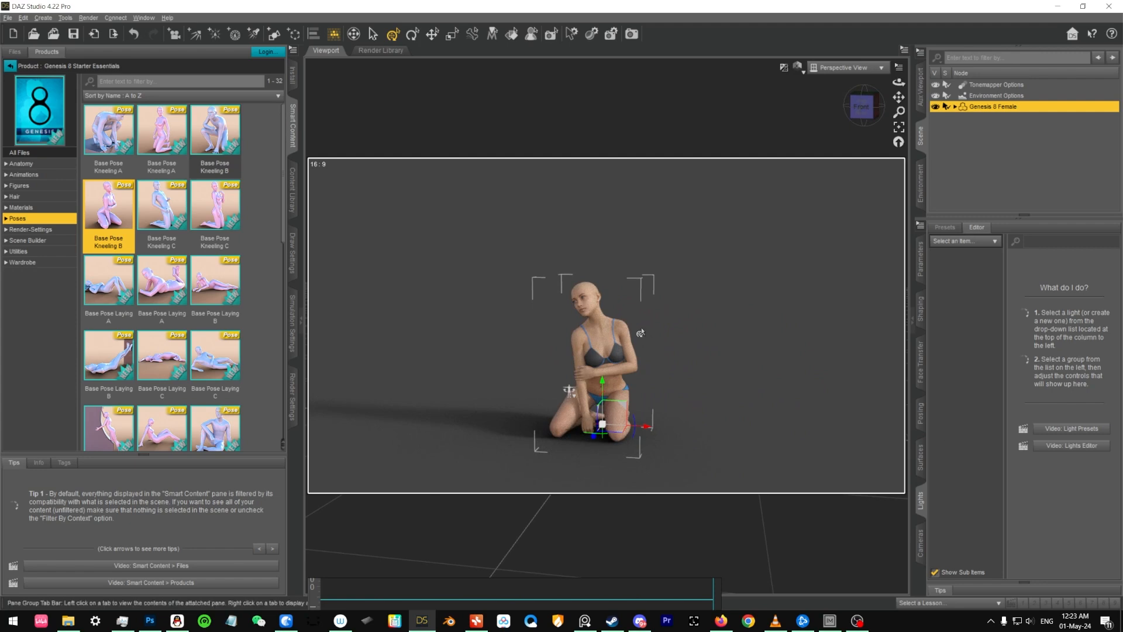
Switch the viewport's draw style to Texture Shaded
left_click(798, 69)
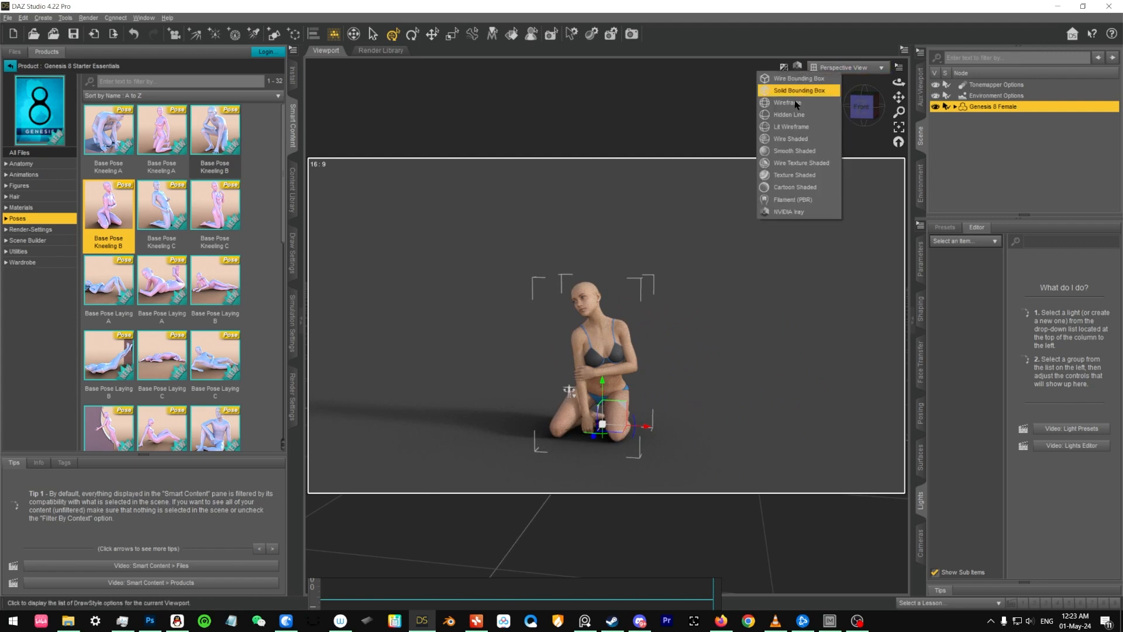
left_click(796, 175)
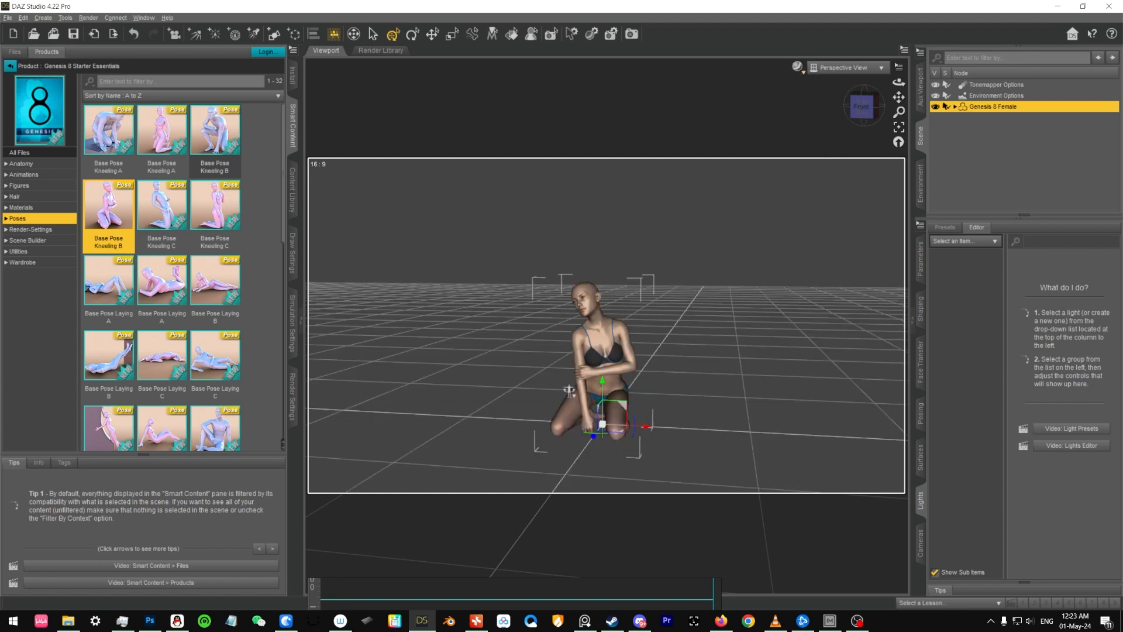
mouse_move(744, 334)
middle_mouse_down()
mouse_move(755, 299)
mouse_move(740, 273)
mouse_move(736, 354)
mouse_move(736, 335)
middle_mouse_up()
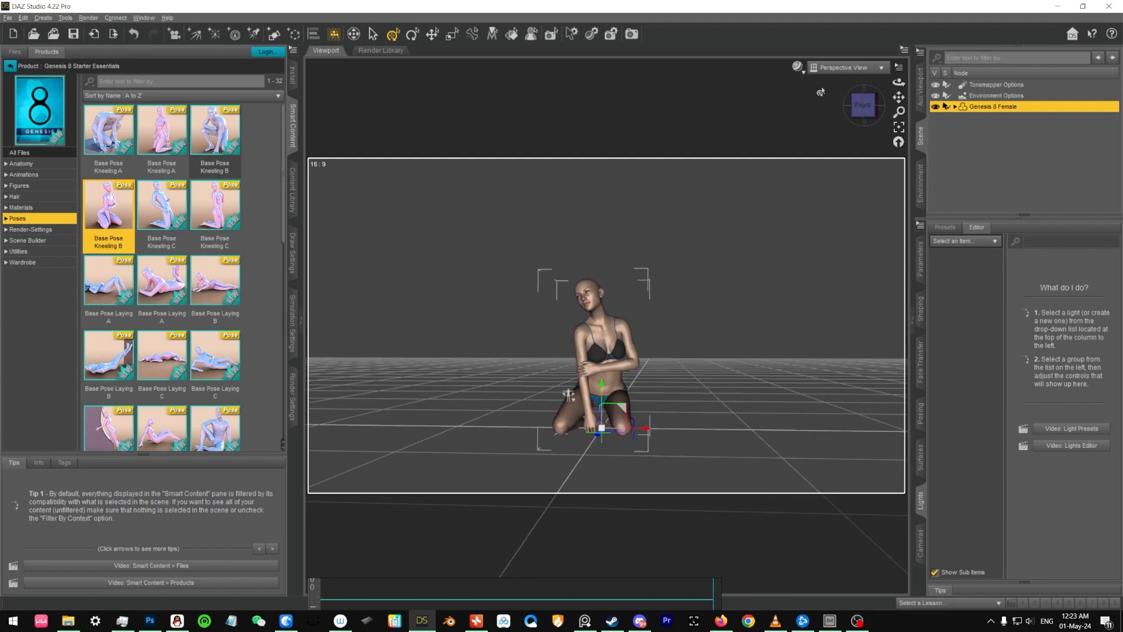
left_click(805, 65)
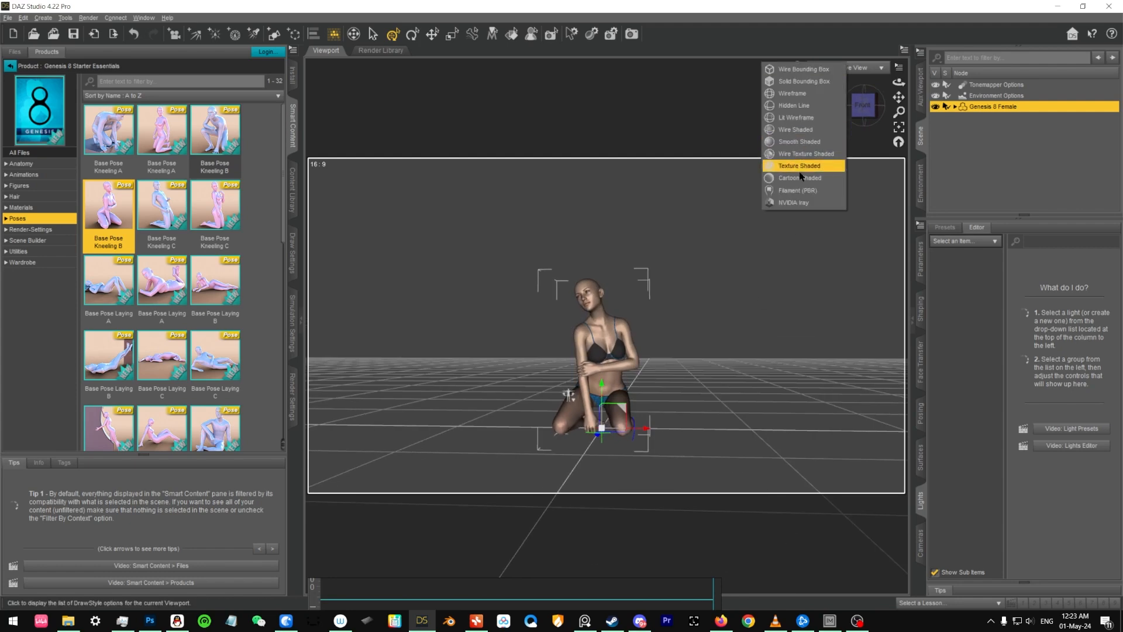
left_click(860, 42)
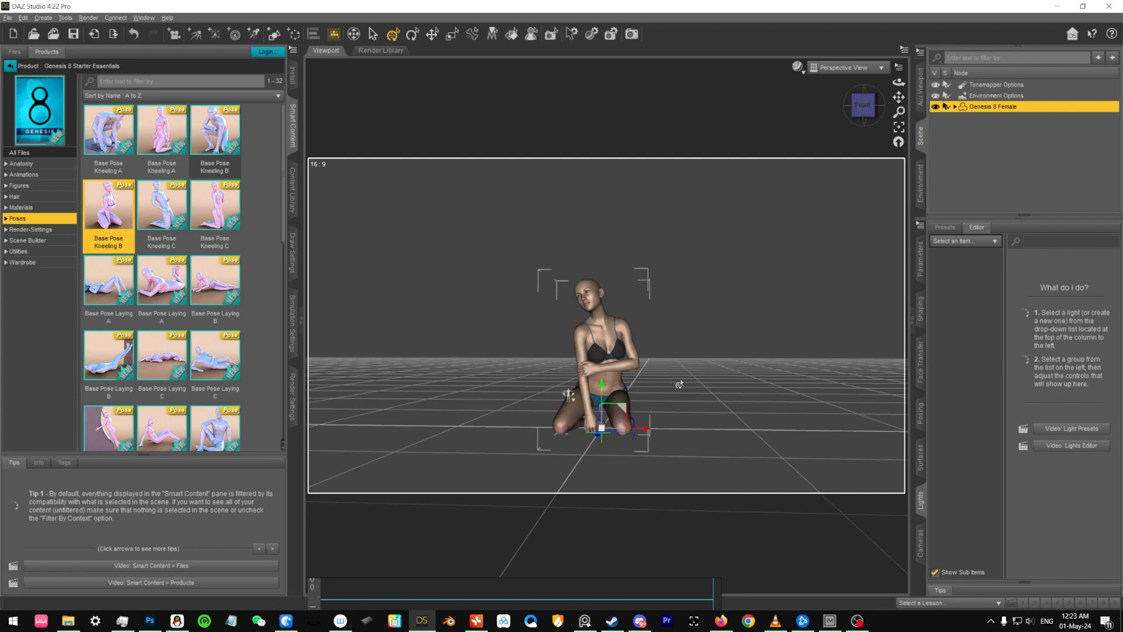
left_click(799, 67)
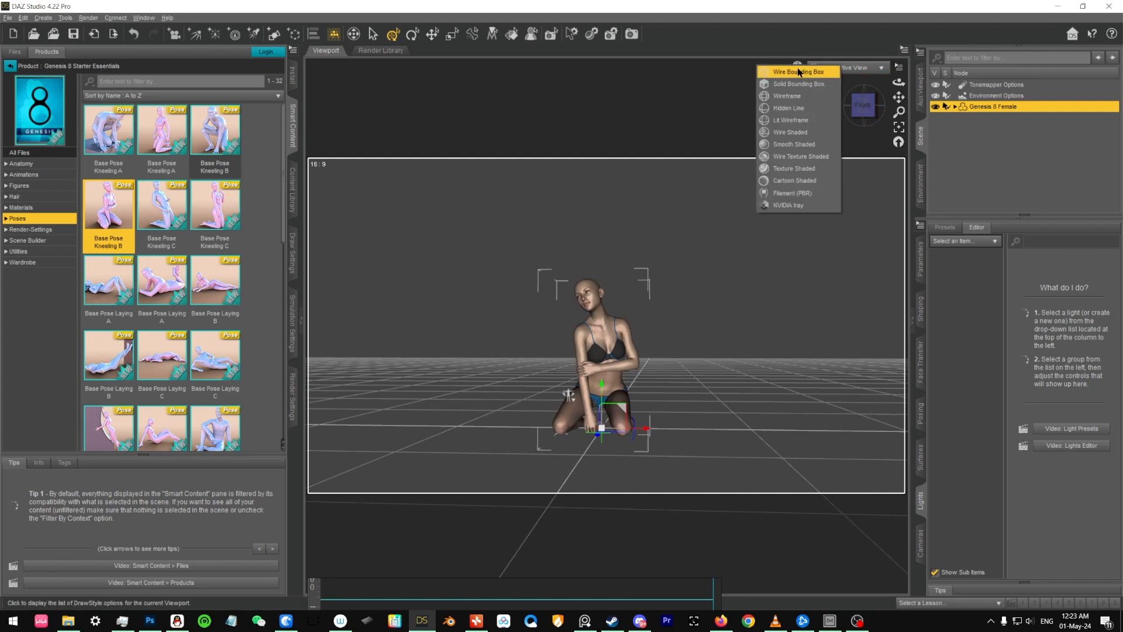
left_click(692, 130)
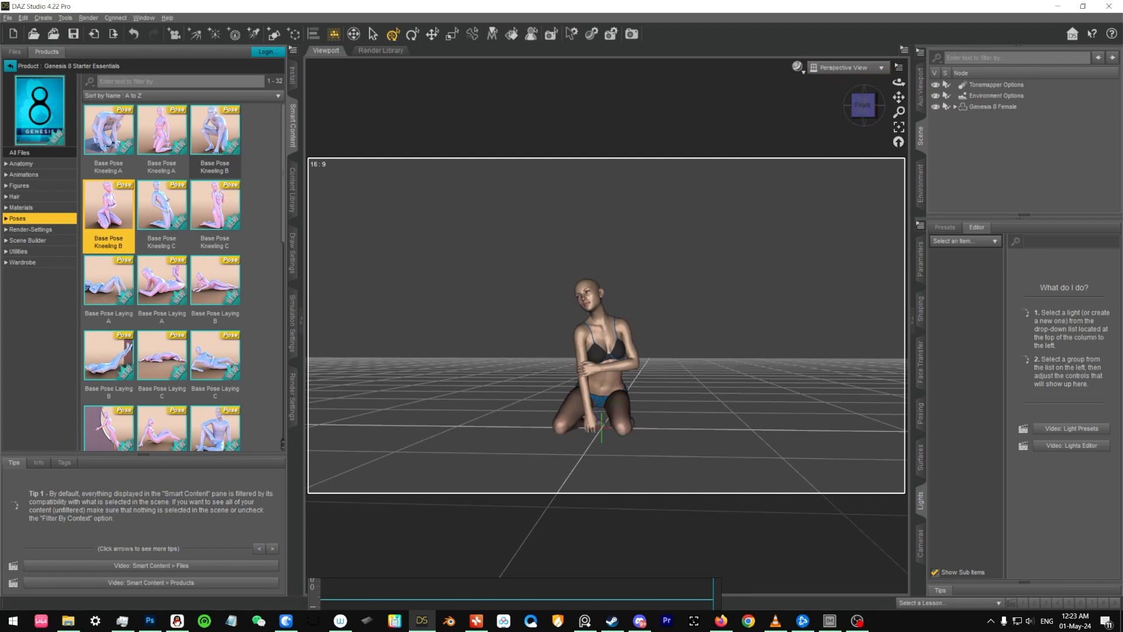
Select the Genesis 8 Female figure and review its parameters, including the Currently Used and Transforms groups
middle_click_drag(688, 366, 681, 374)
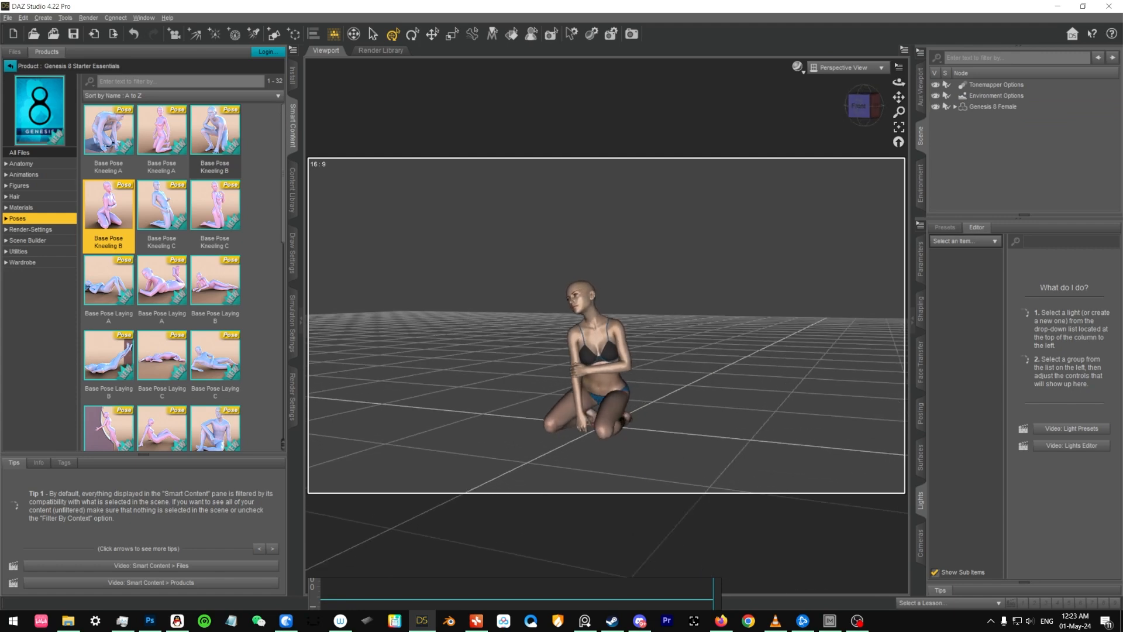
scroll(657, 421, "up", 3)
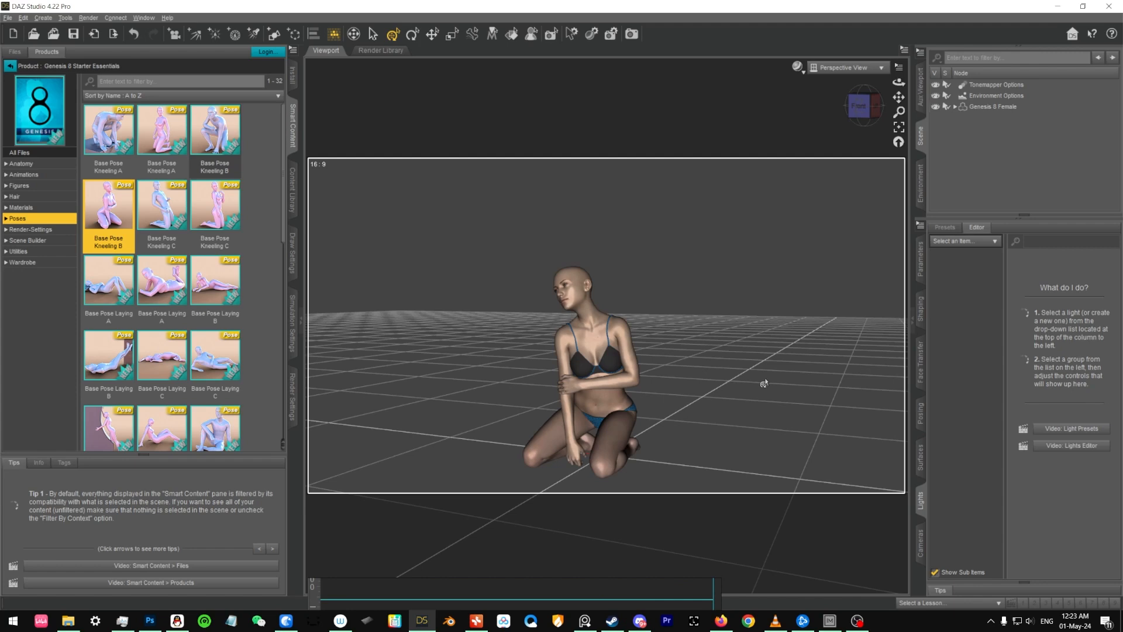
left_click(990, 108)
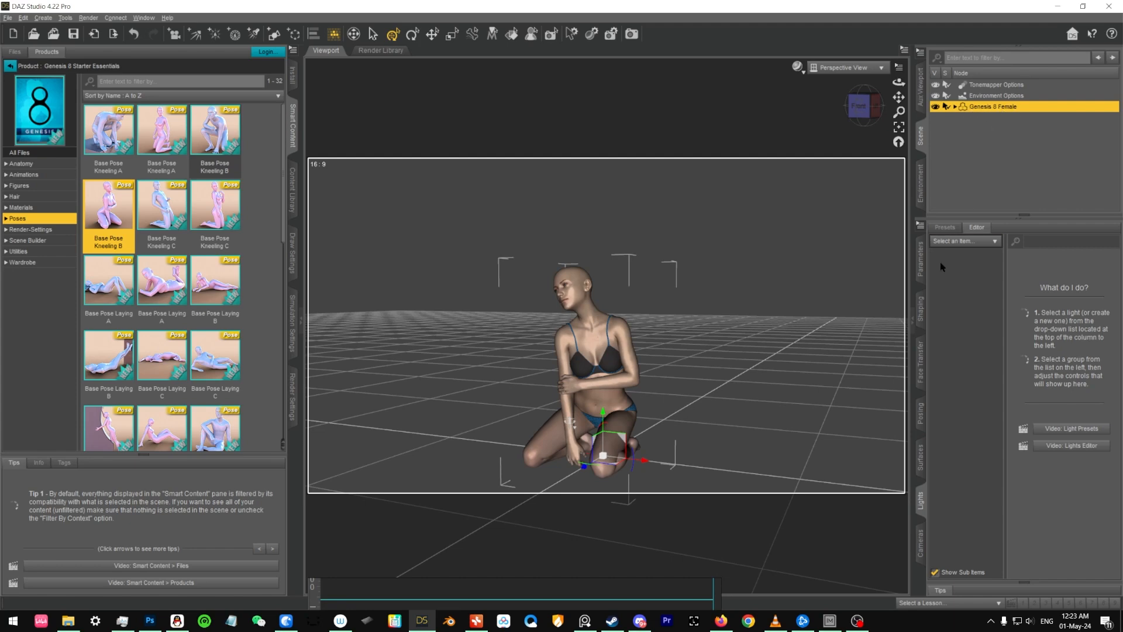
left_click(922, 266)
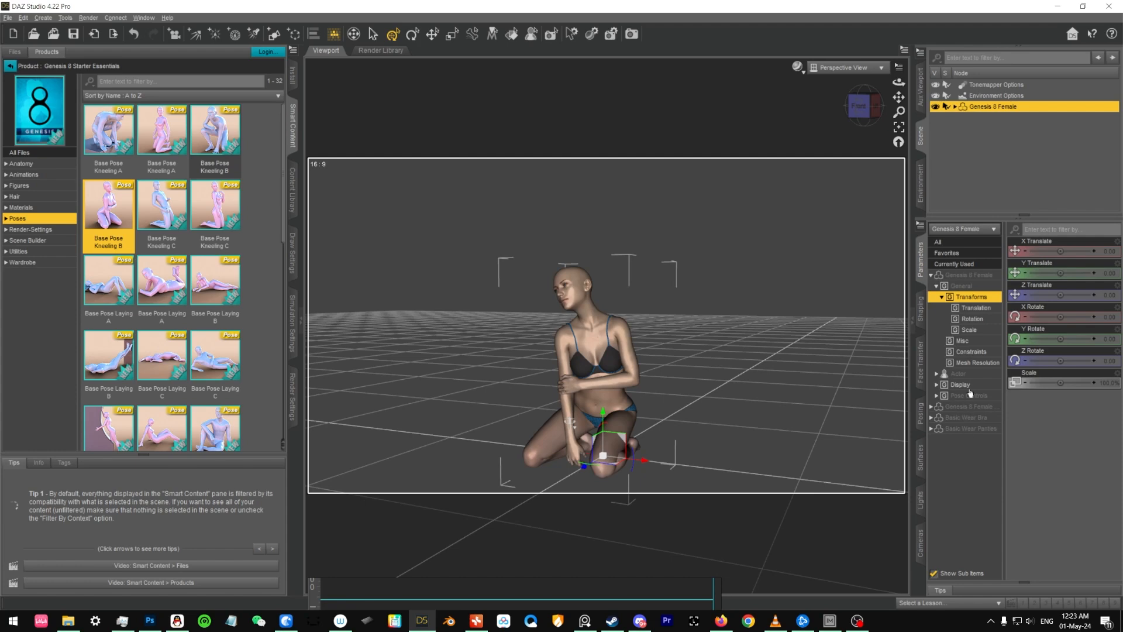
left_click(979, 275)
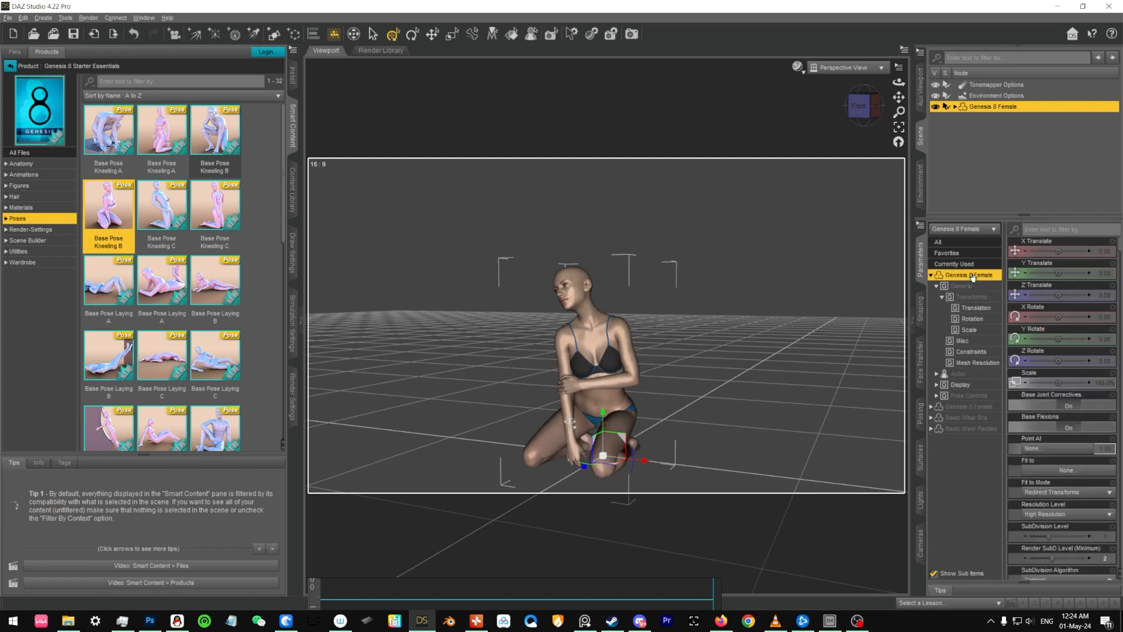
left_click(973, 265)
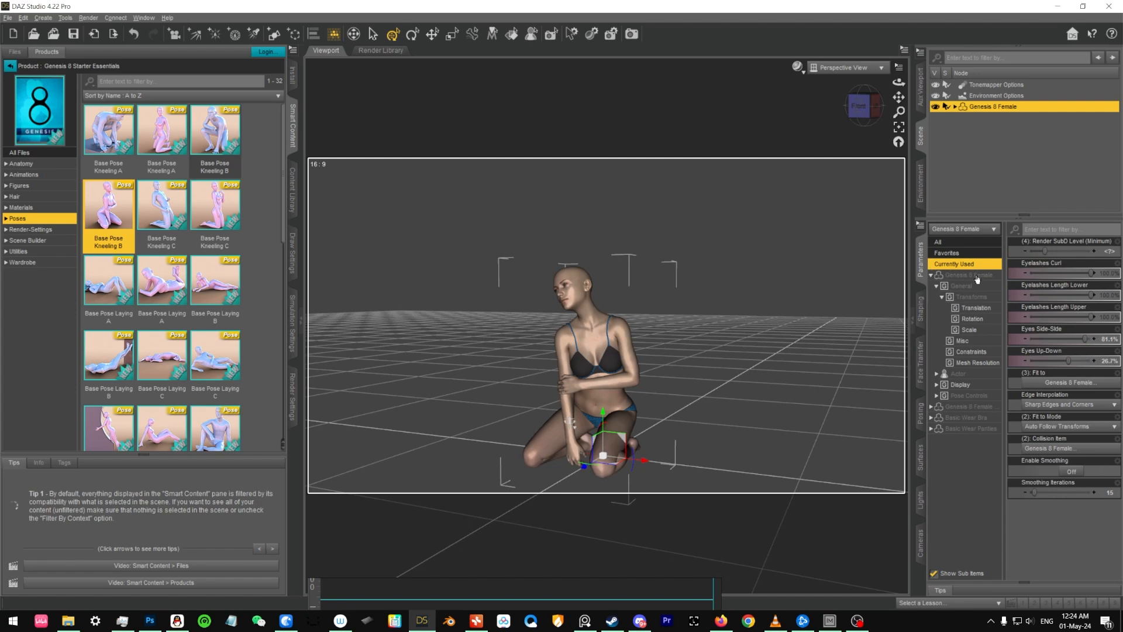
left_click(975, 297)
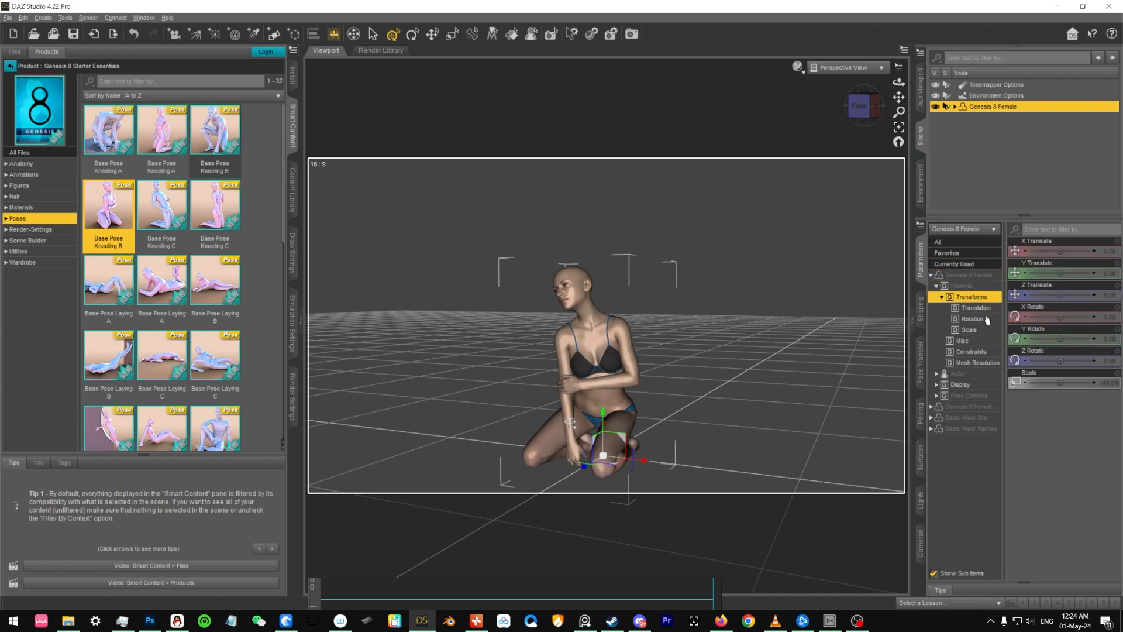
Try the Pear Figure and Bodybuilder Details body shapes on the figure and reset them
left_click(920, 322)
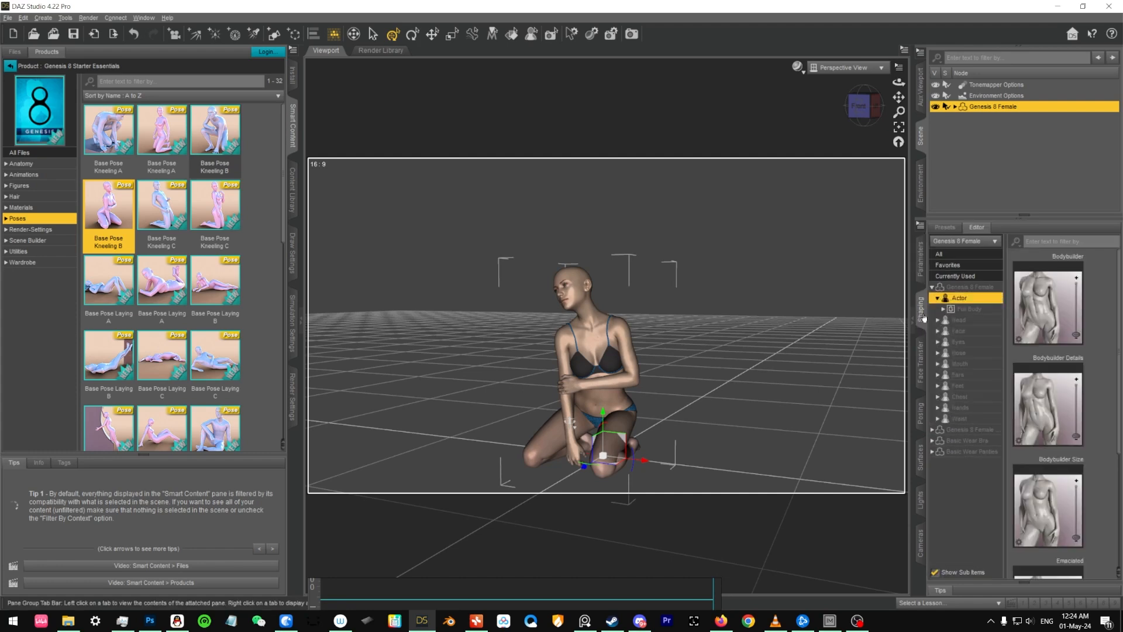
scroll(1042, 437, "down", 3)
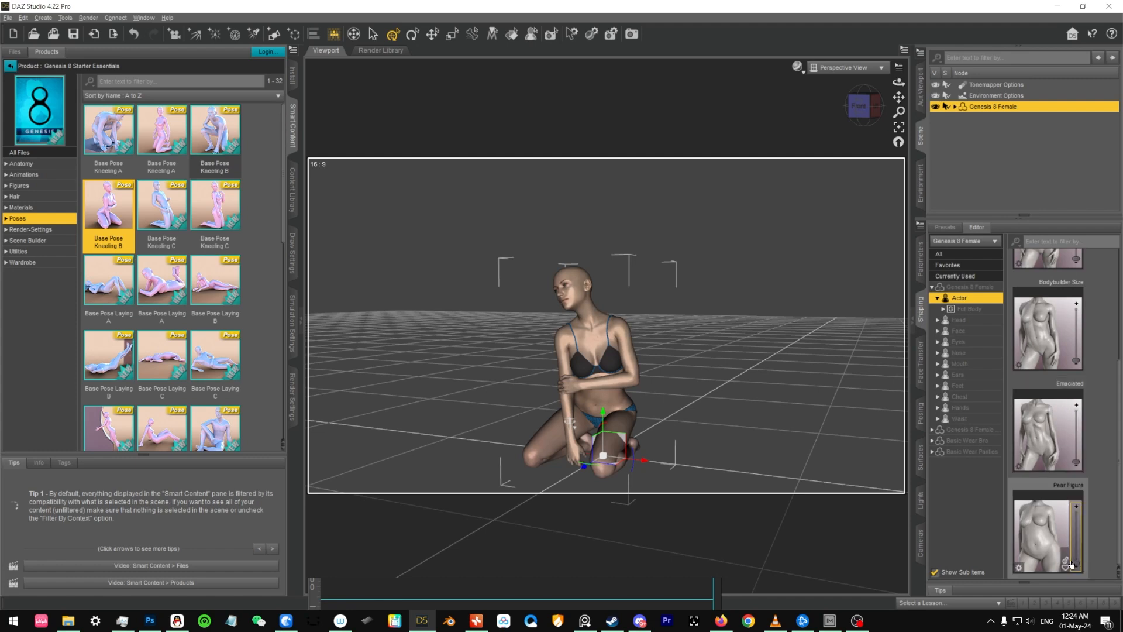
mouse_move(1076, 564)
left_mouse_down()
mouse_move(1077, 527)
mouse_move(1077, 560)
left_mouse_up()
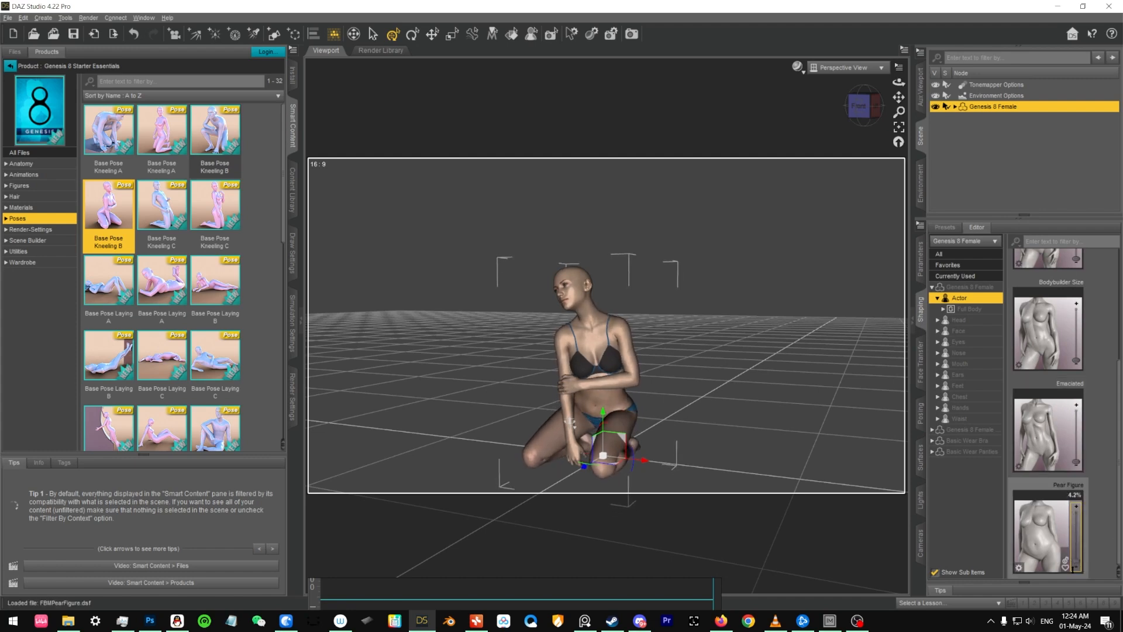
mouse_move(1077, 461)
left_mouse_down()
mouse_move(1077, 422)
mouse_move(1078, 468)
left_mouse_up()
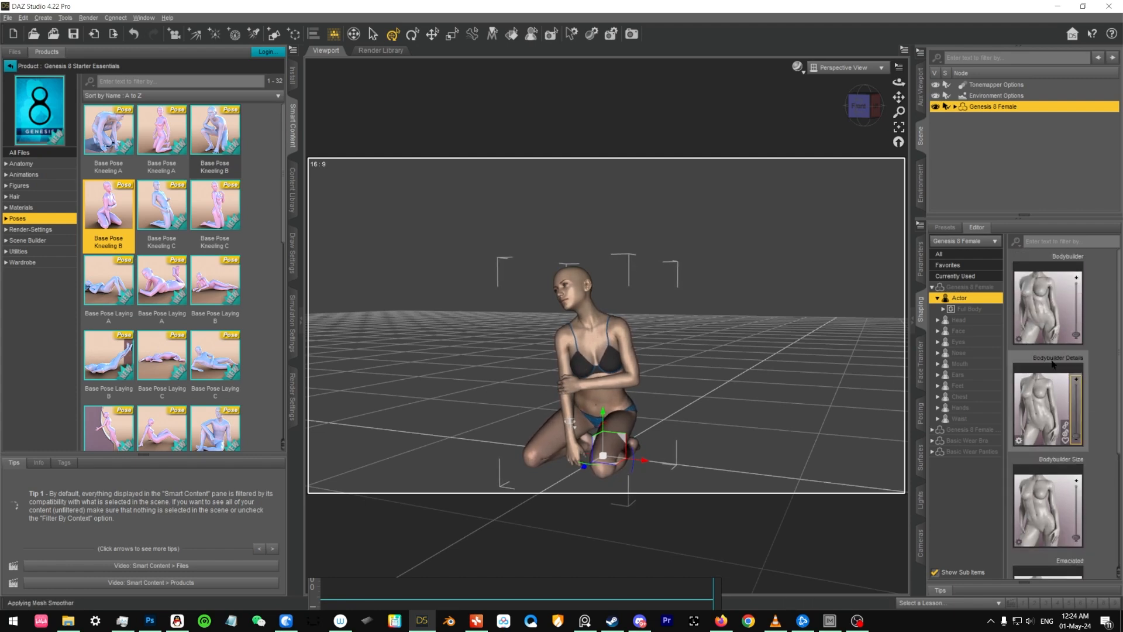
scroll(1081, 512, "up", 3)
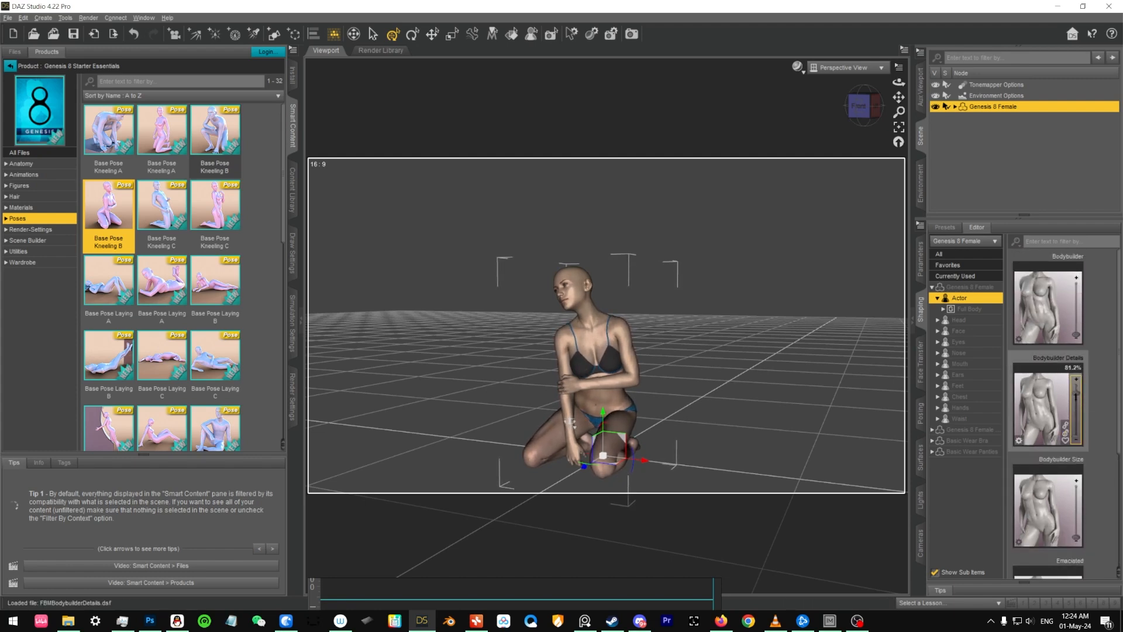
left_click_drag(1091, 359, 1082, 449)
mouse_move(1078, 335)
left_mouse_down()
mouse_move(1078, 298)
mouse_move(1077, 342)
left_mouse_up()
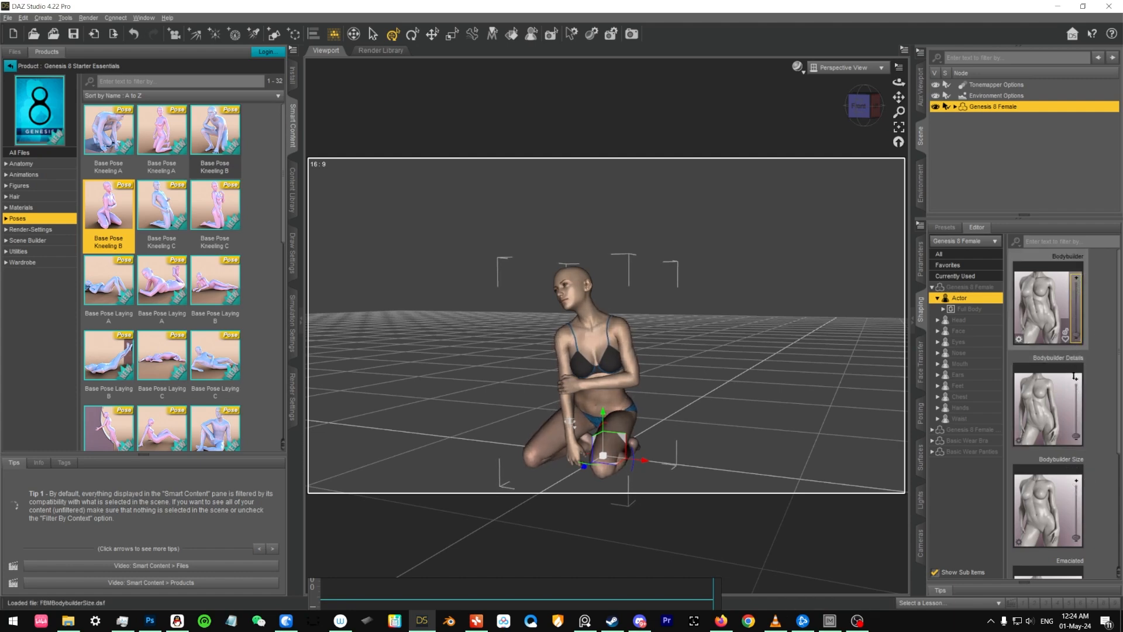
Try the Emaciated body shape at 100%, apply the Base Pose Kneeling A pose and reduce Emaciated to 42.7%
scroll(1065, 458, "down", 3)
scroll(1056, 333, "up", 3)
scroll(1071, 410, "down", 3)
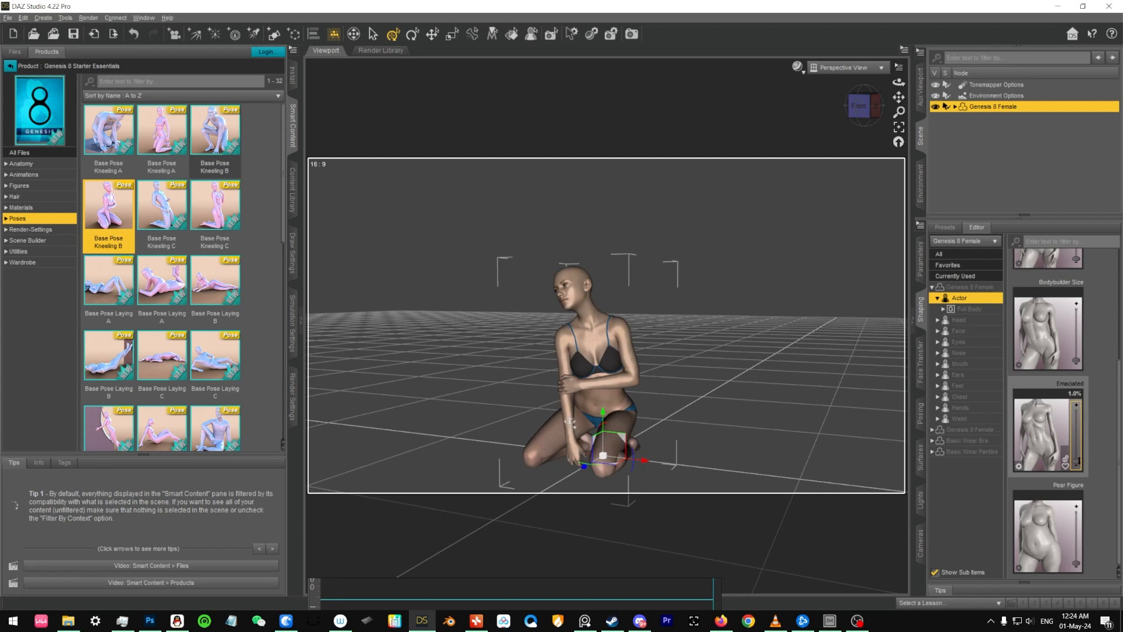
left_click_drag(1079, 461, 1089, 403)
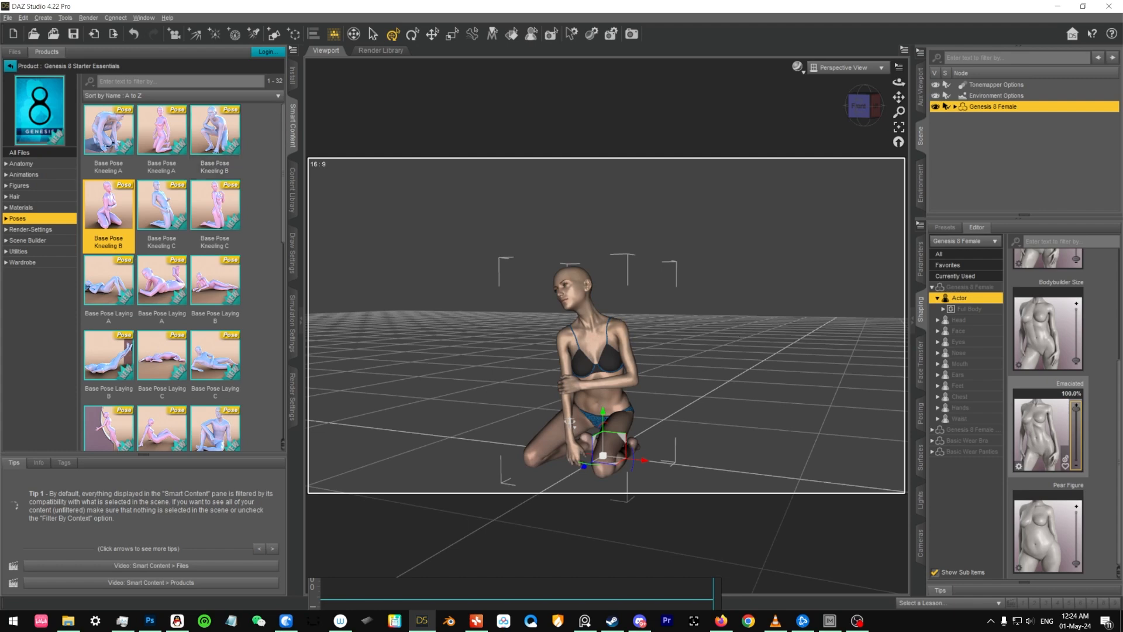
double_click(166, 147)
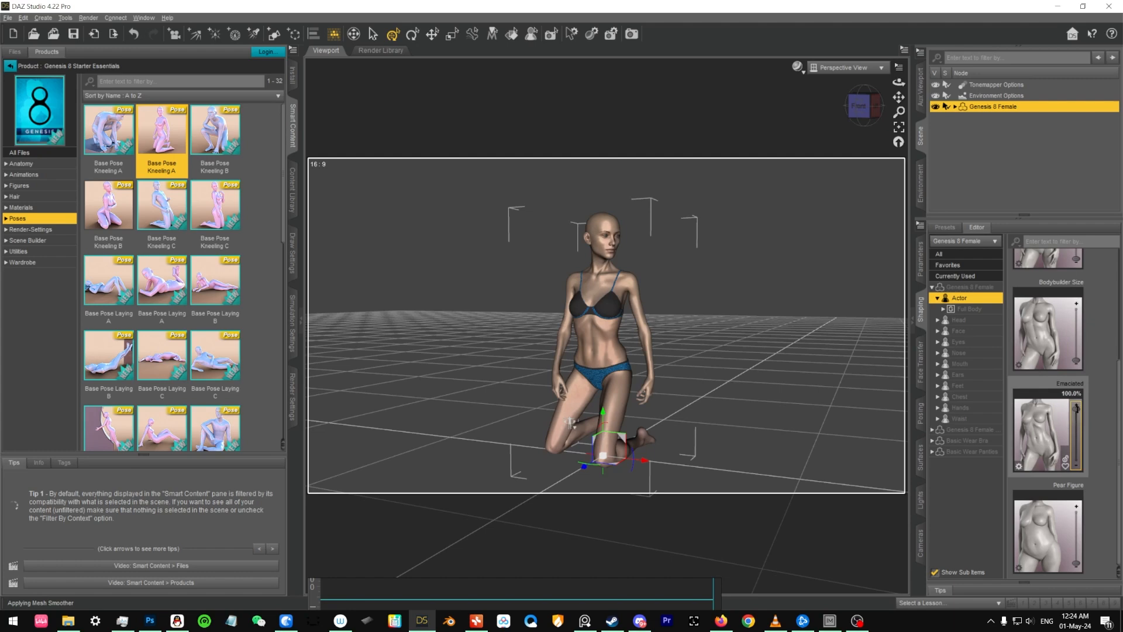
left_click_drag(1077, 408, 1076, 433)
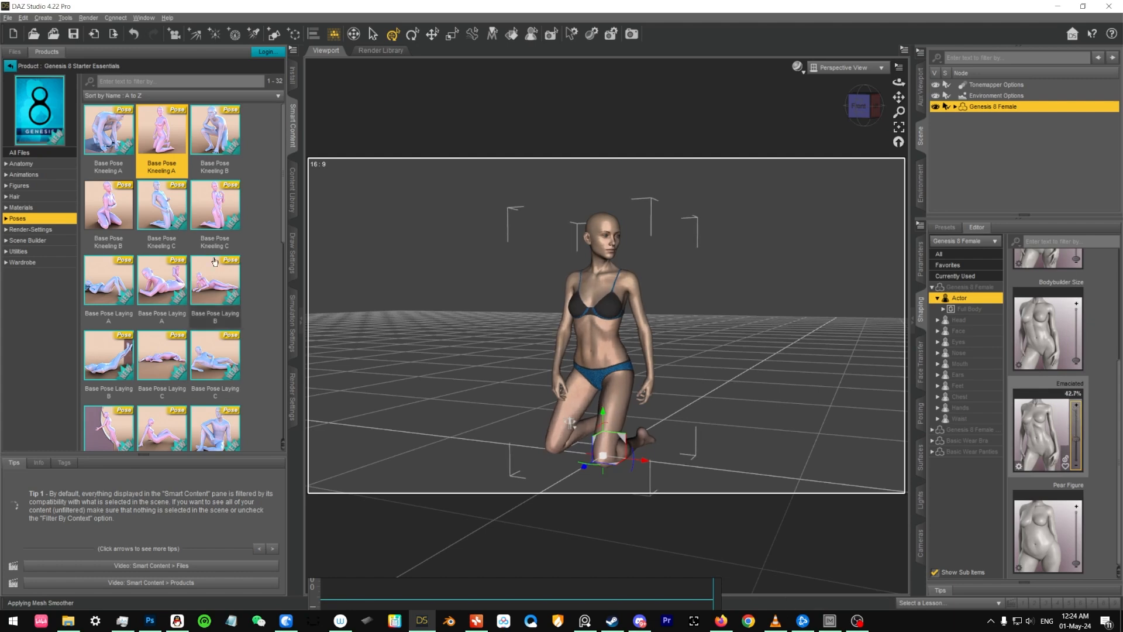
Bring up the reference illustration, try Base Pose Kneeling C, replace it with Base Pose Standing A, and move the illustration away
left_click(667, 621)
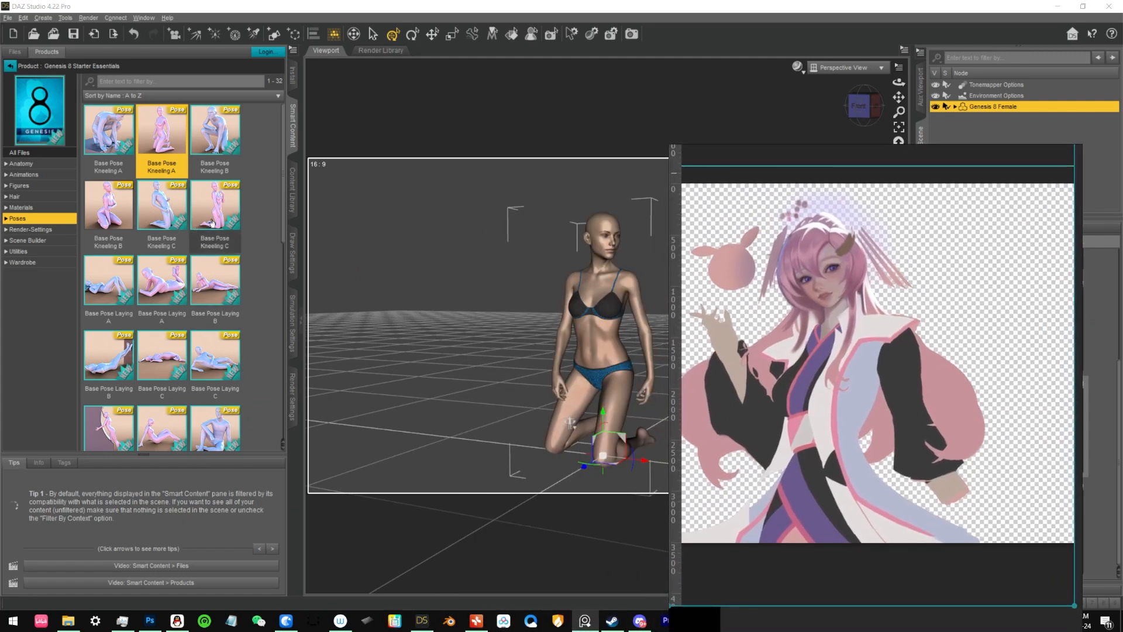
double_click(229, 203)
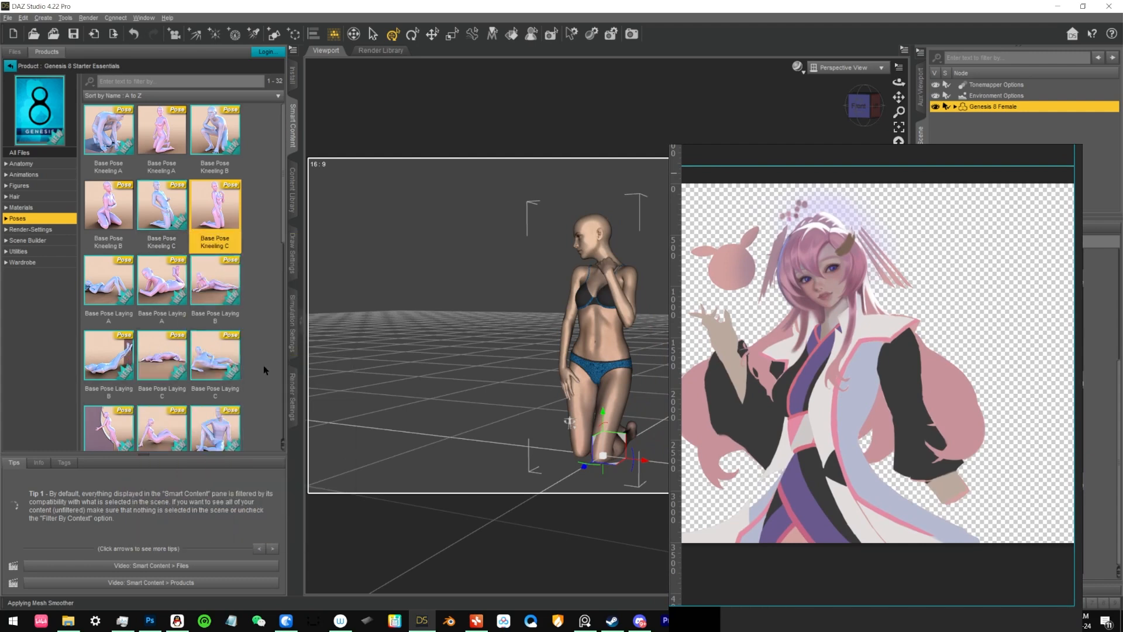
scroll(261, 319, "down", 6)
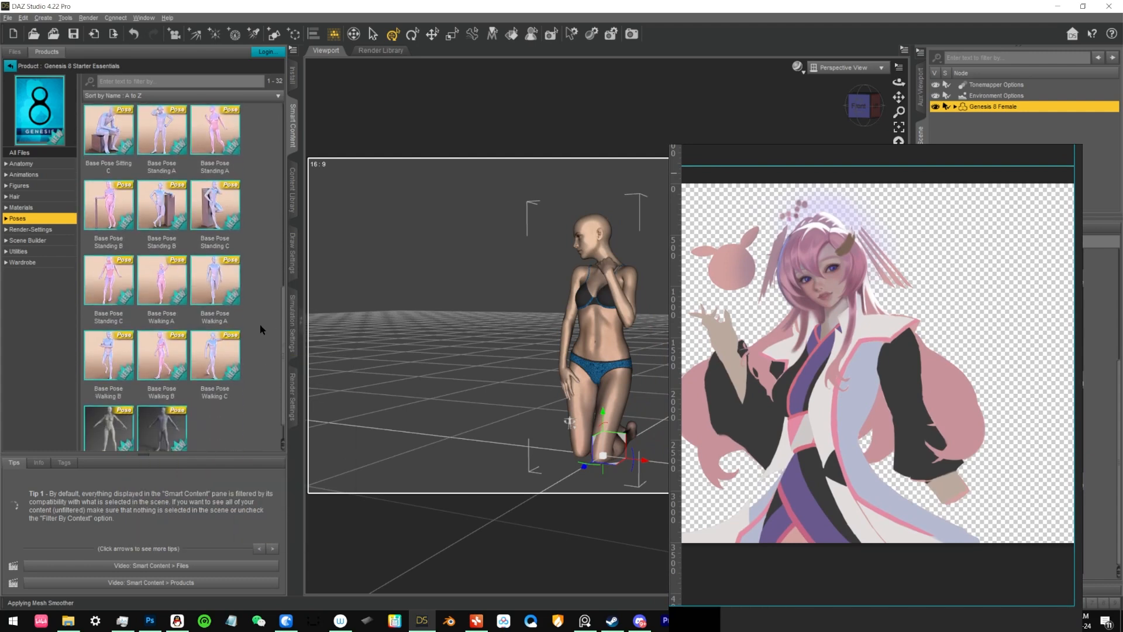
double_click(214, 146)
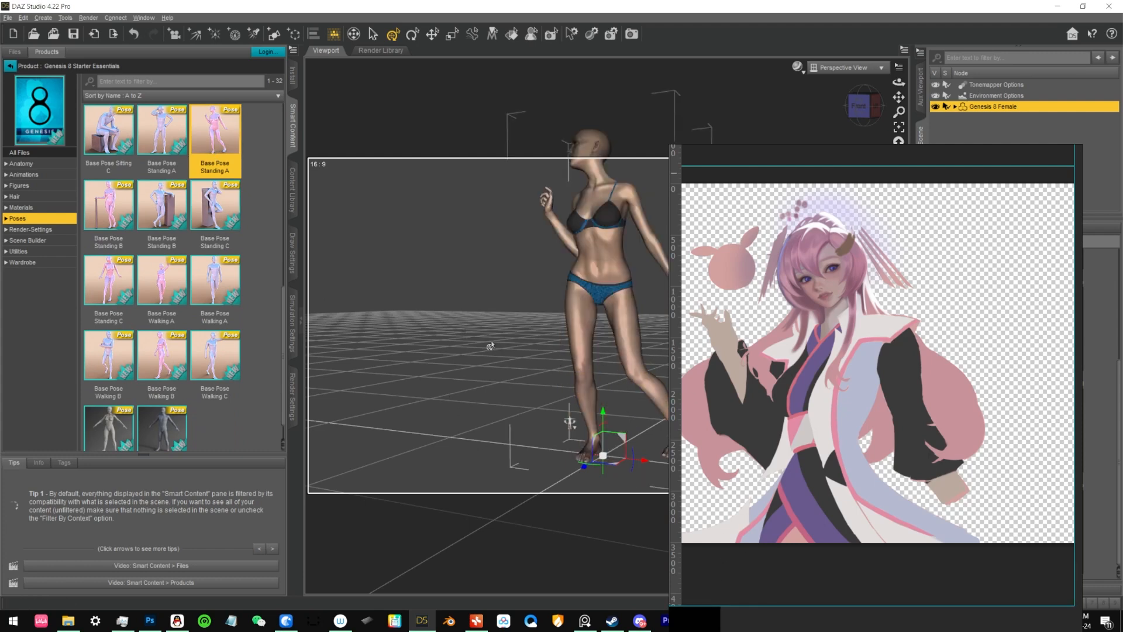
middle_click_drag(489, 345, 488, 346)
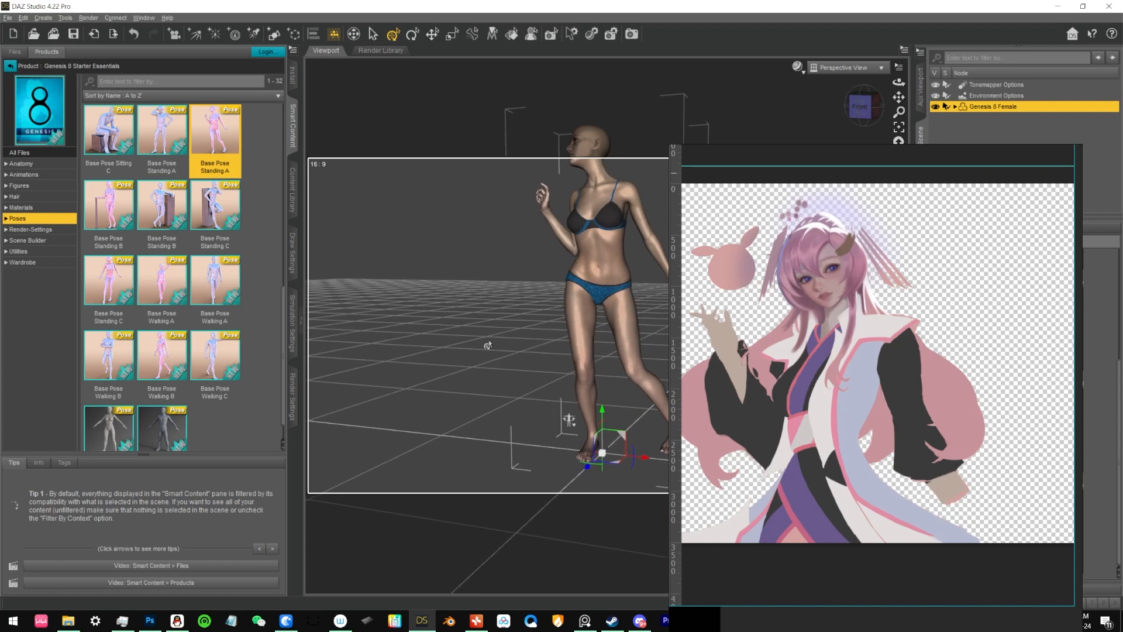
left_click(524, 286)
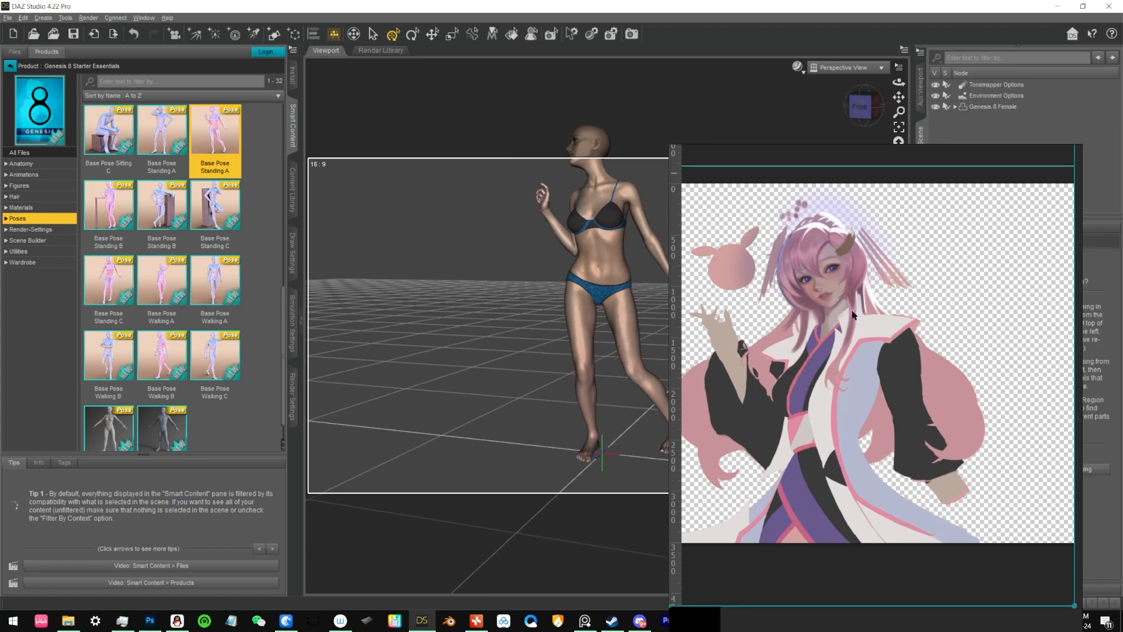
left_click_drag(915, 230, 717, 631)
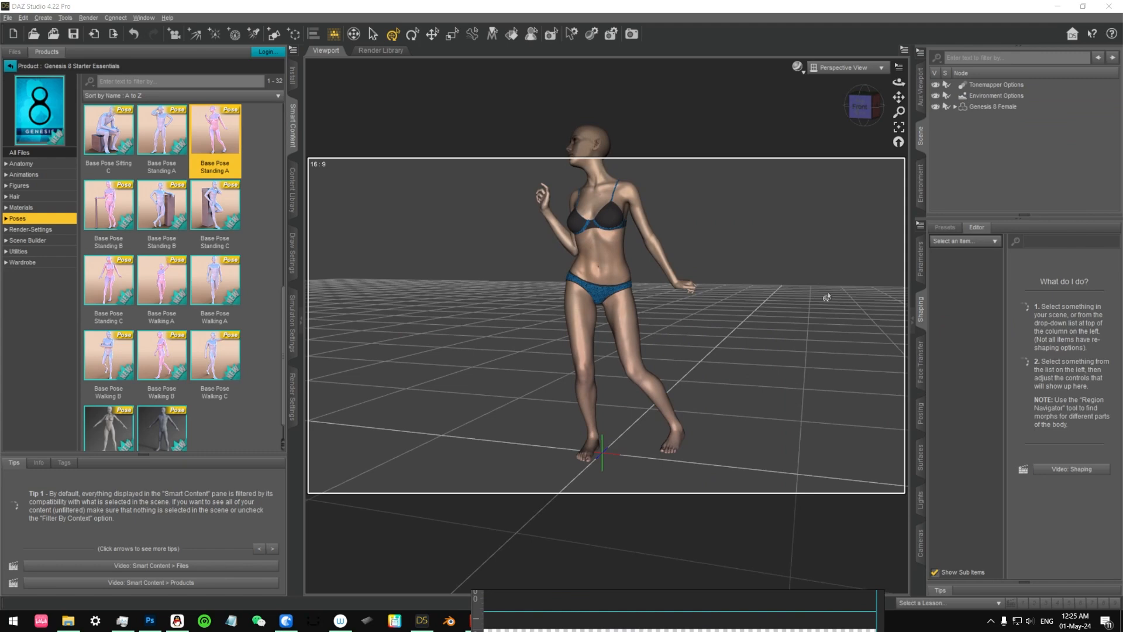
Select the figure's left forearm and set its Bend parameter to 20.00
left_click(926, 271)
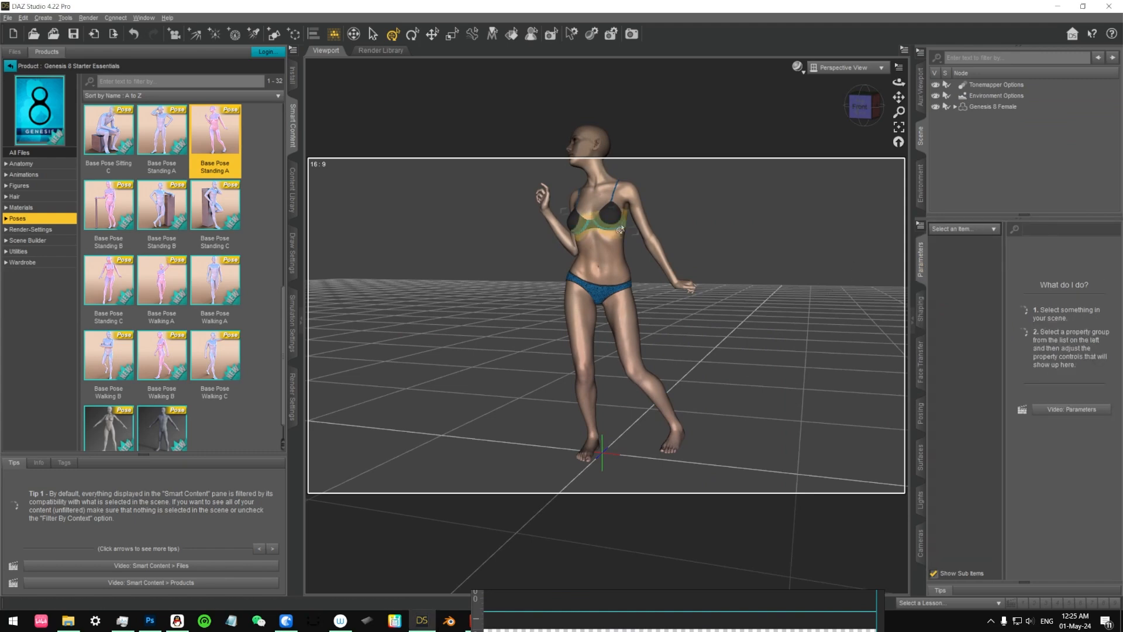
left_click(664, 267)
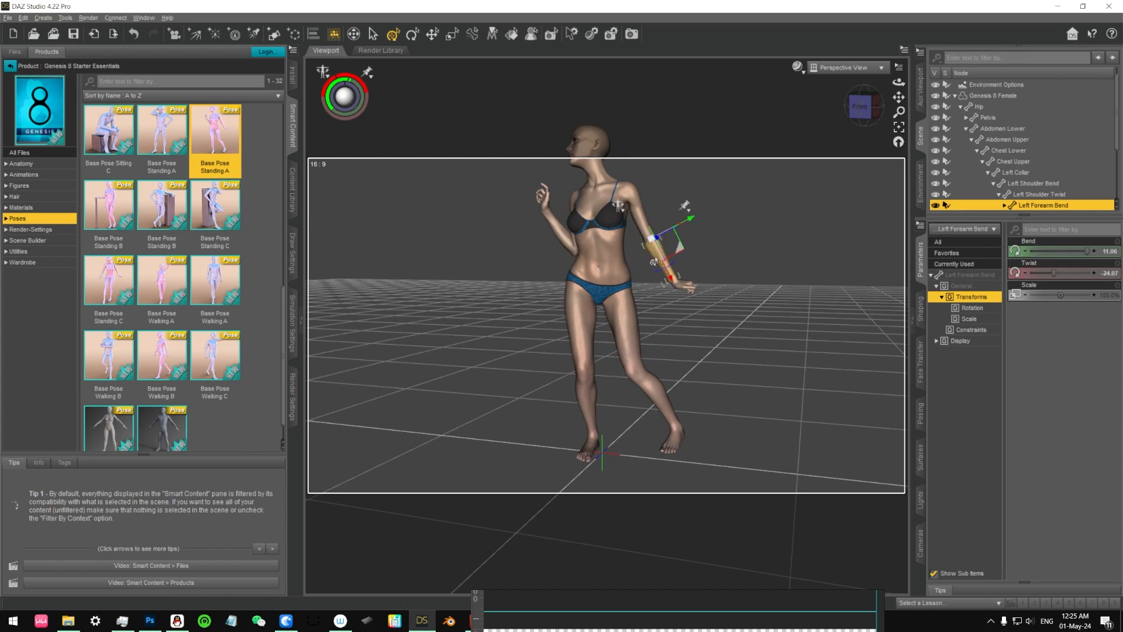
scroll(654, 262, "up", 5)
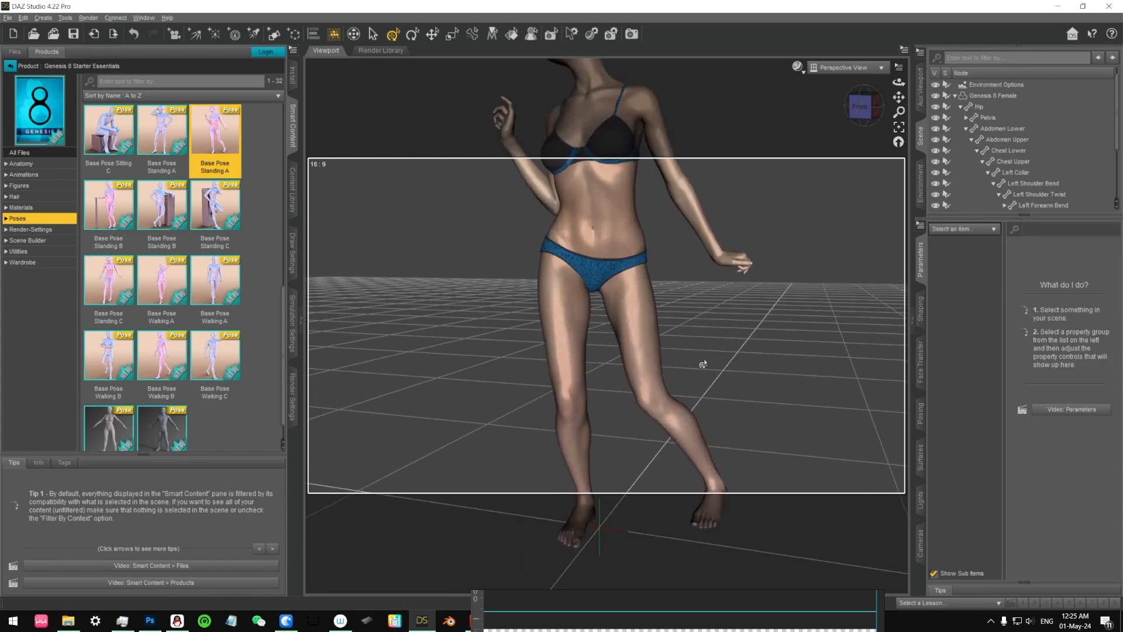
scroll(705, 343, "down", 5)
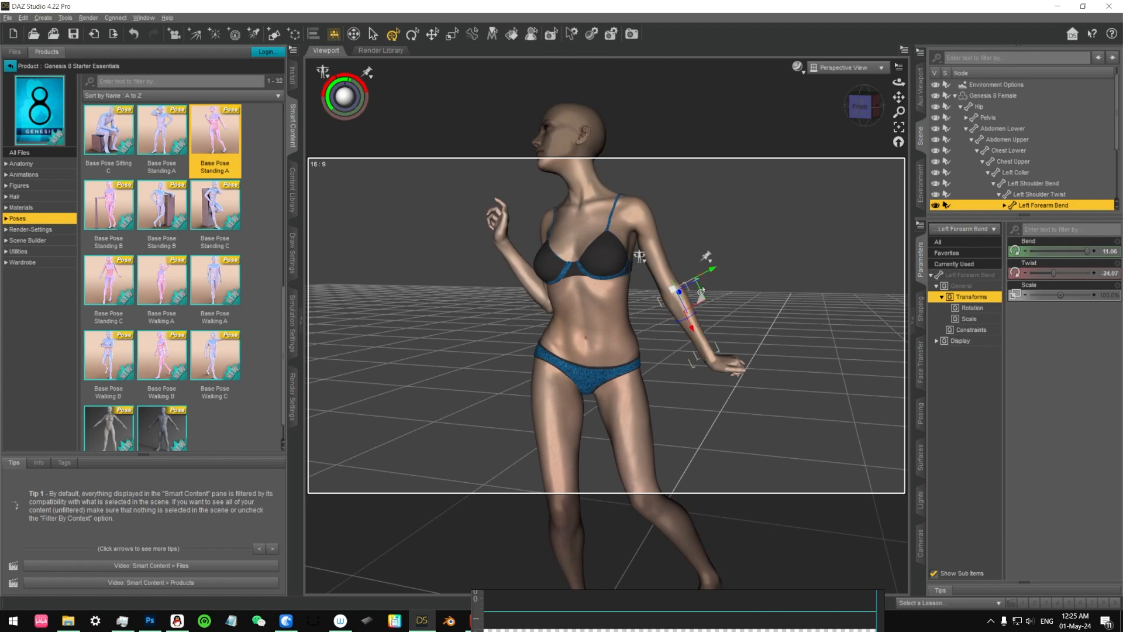
middle_click_drag(696, 281, 634, 297)
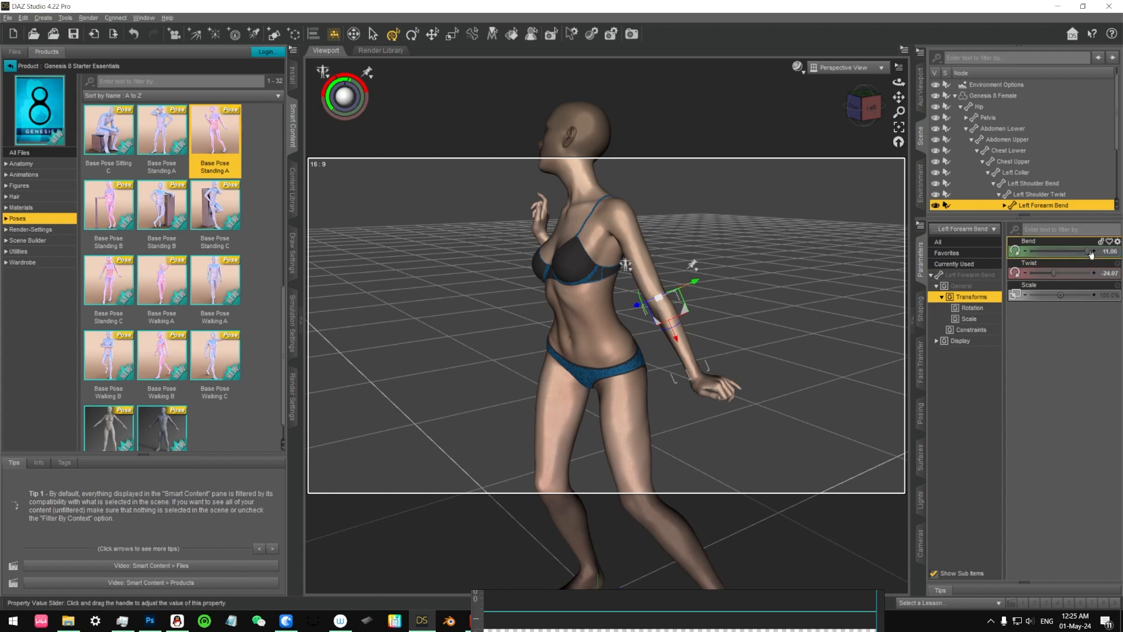
mouse_move(1087, 251)
left_mouse_down()
mouse_move(1061, 254)
mouse_move(1092, 251)
mouse_move(1079, 274)
mouse_move(1016, 252)
mouse_move(1093, 252)
left_mouse_up()
Undo the last two adjustments to the left forearm and look at the arm from the side
key("ctrl+z")
key("ctrl+z")
middle_click_drag(699, 323, 753, 352)
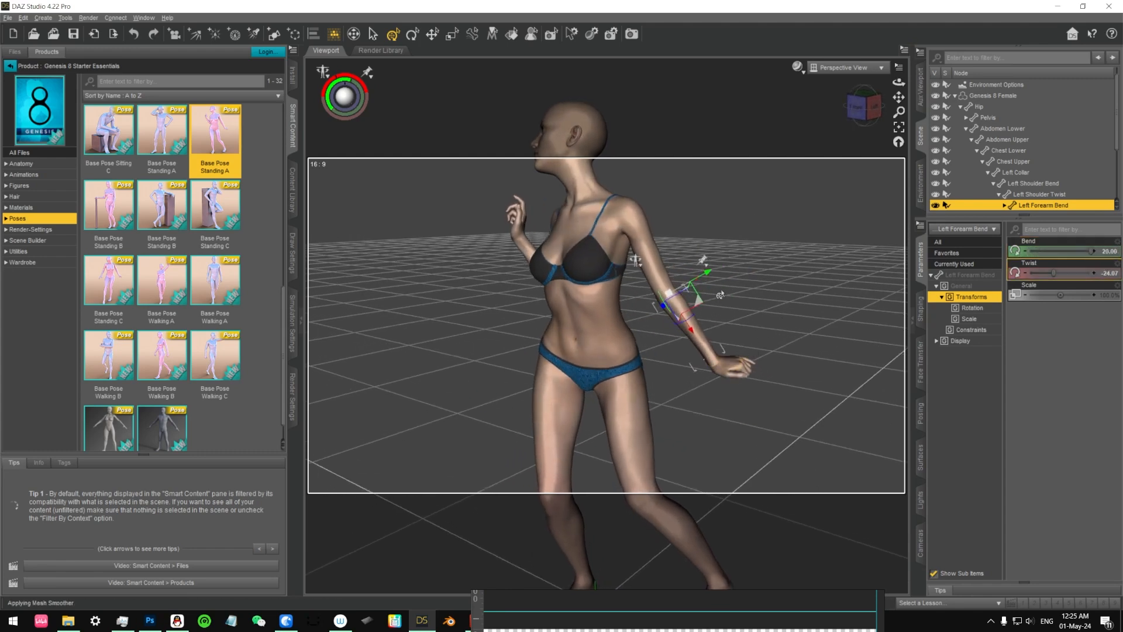
middle_click_drag(757, 294, 725, 309)
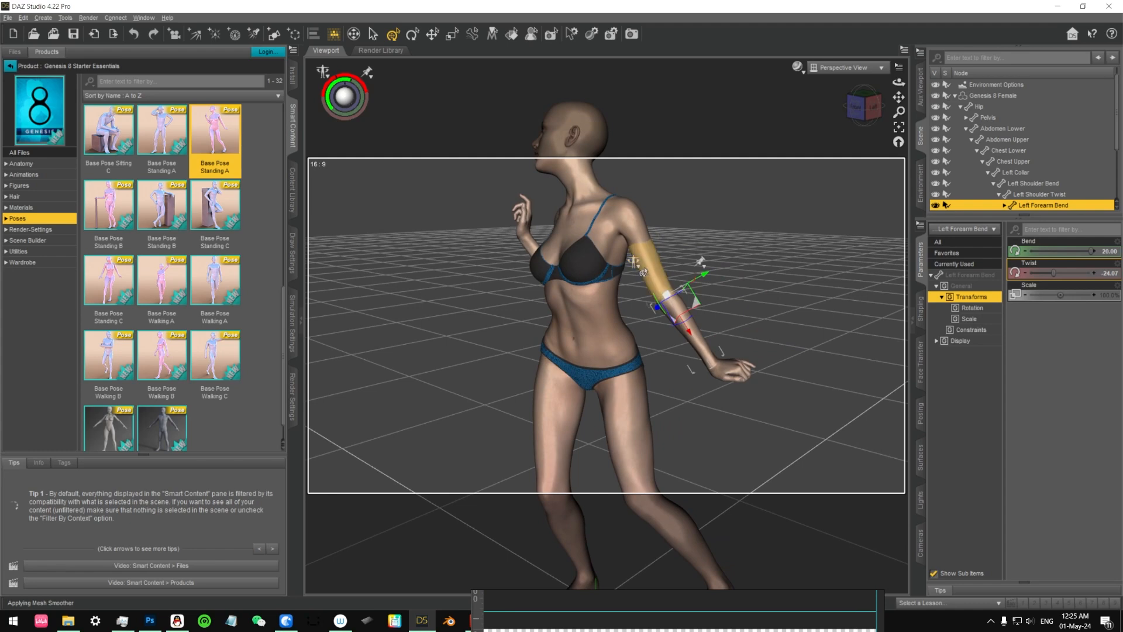
Select the figure's left shoulder and set its Front-Back parameter to -110.00
left_click(643, 273)
left_click_drag(1075, 251, 1031, 251)
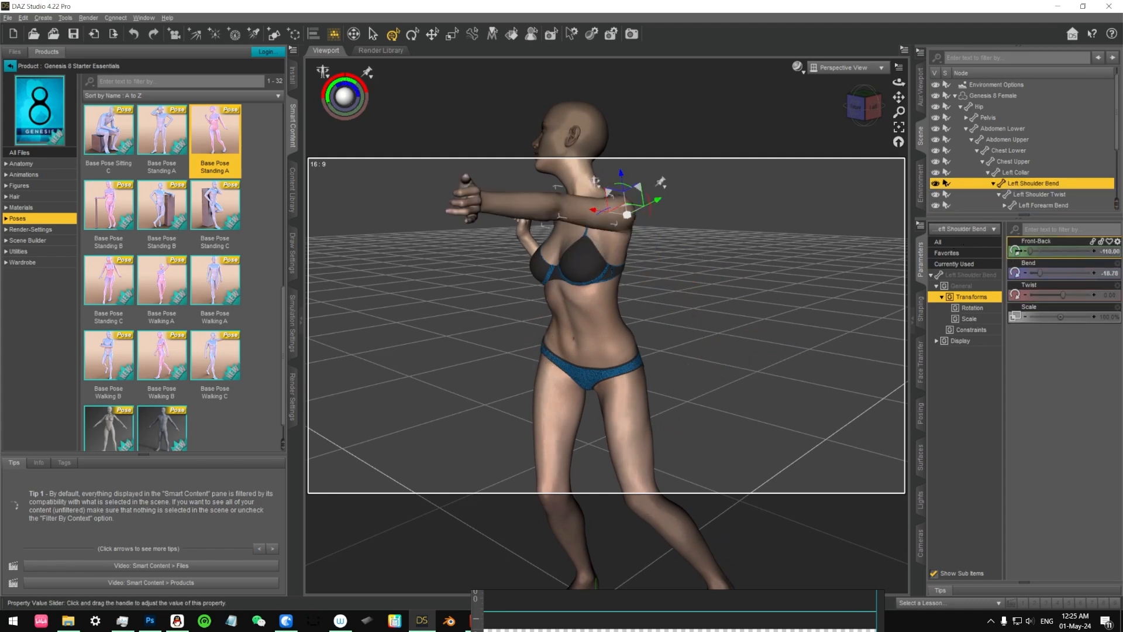
middle_click_drag(711, 257, 790, 313)
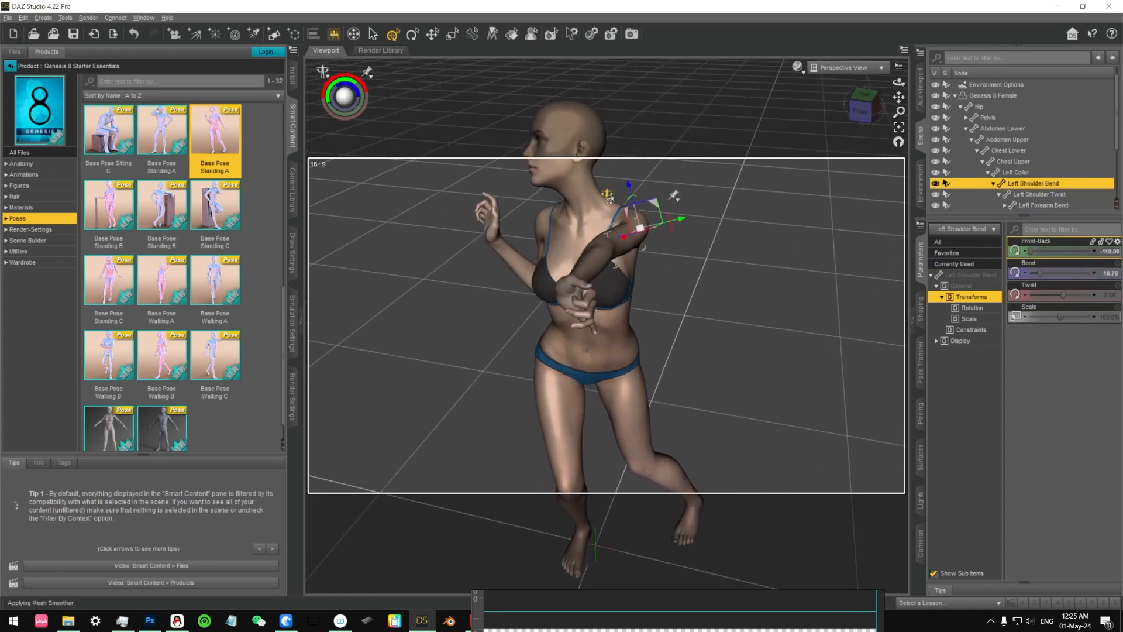
Turn off rotation limits for the left shoulder, try a different Front-Back rotation and undo it
left_click(609, 198)
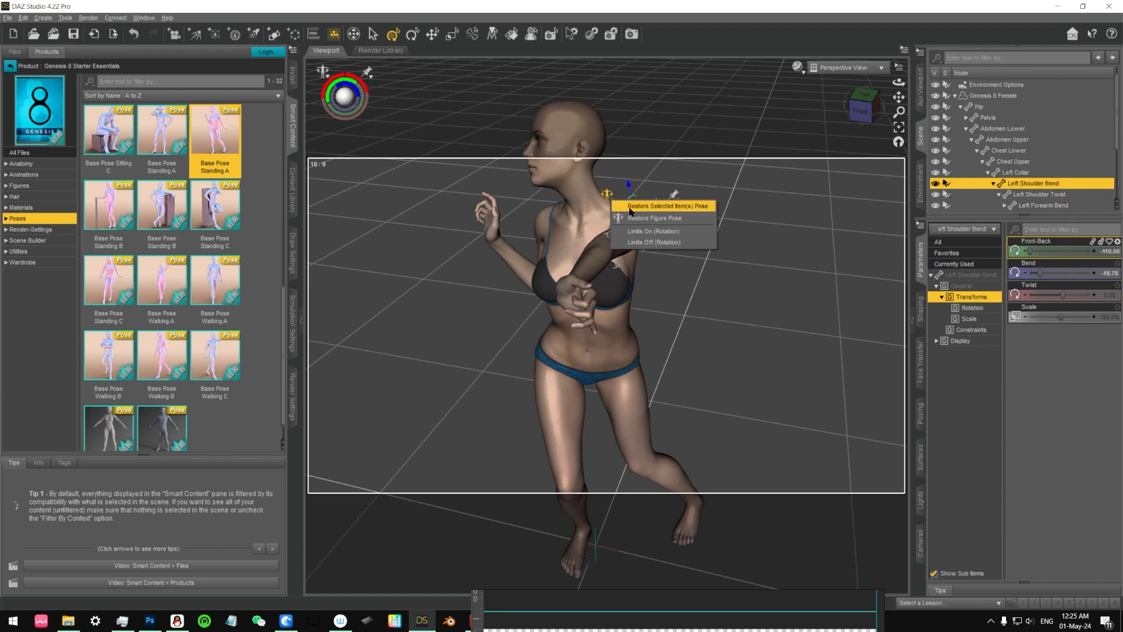
left_click(653, 242)
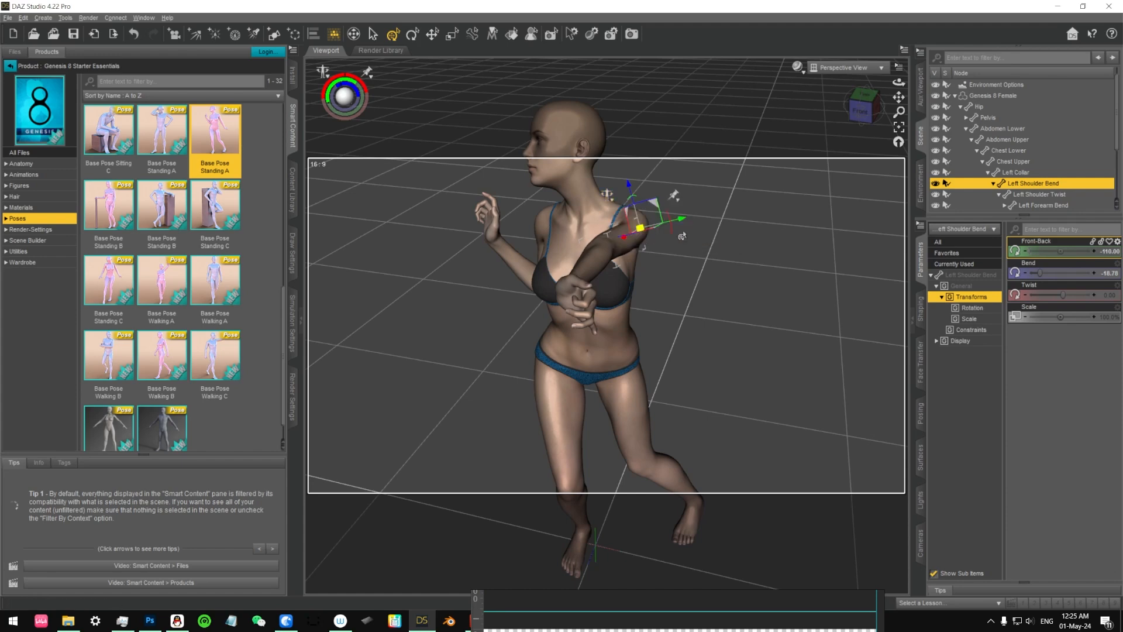
mouse_move(1056, 251)
left_mouse_down()
mouse_move(1030, 251)
mouse_move(1045, 251)
left_mouse_up()
key("ctrl+z")
Turn the left shoulder's rotation limits back on and try lowering Front-Back beyond -110.00
right_click(611, 204)
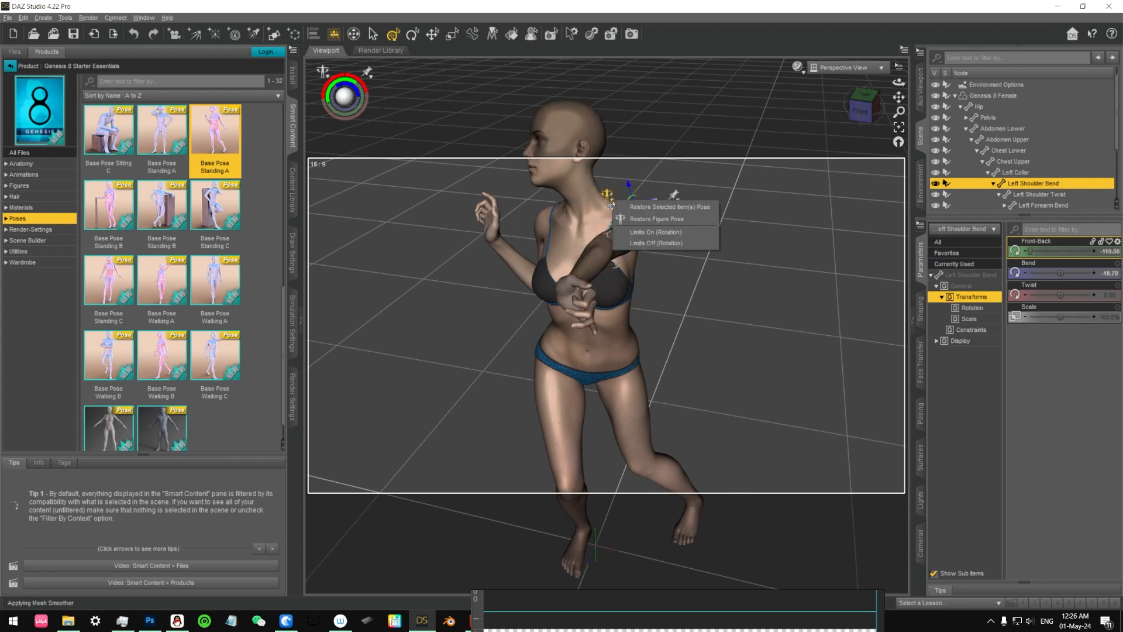
left_click(655, 229)
mouse_move(1031, 251)
left_mouse_down()
mouse_move(1081, 251)
mouse_move(1031, 251)
left_mouse_up()
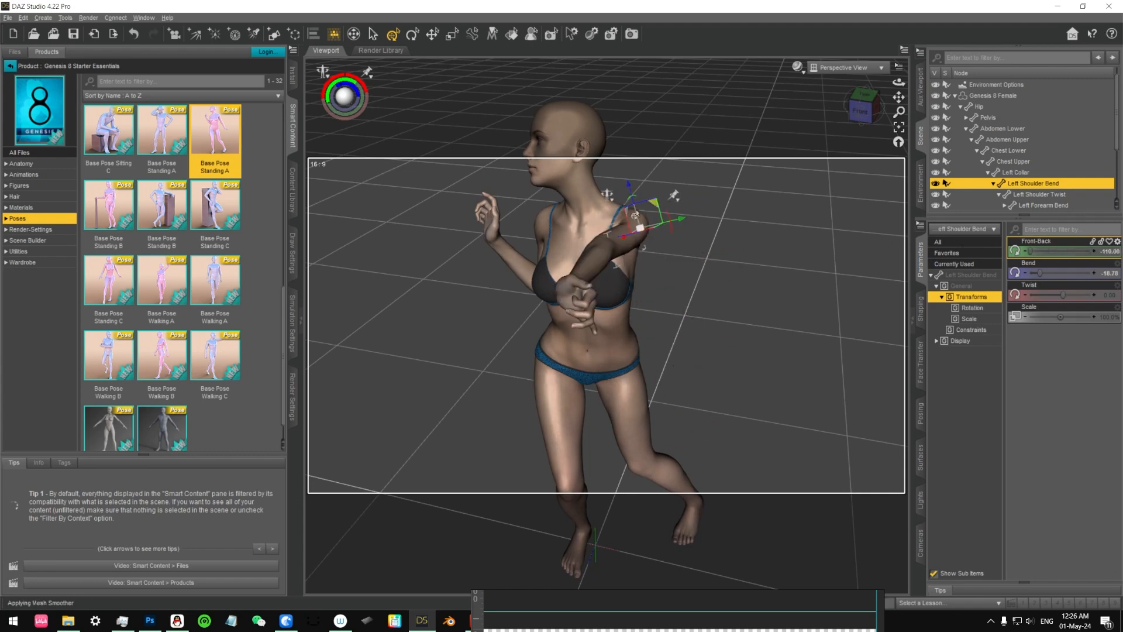
Turn the left shoulder's rotation limits off again, try rotating Front-Back past -110.00 and undo that rotation
left_click(612, 200)
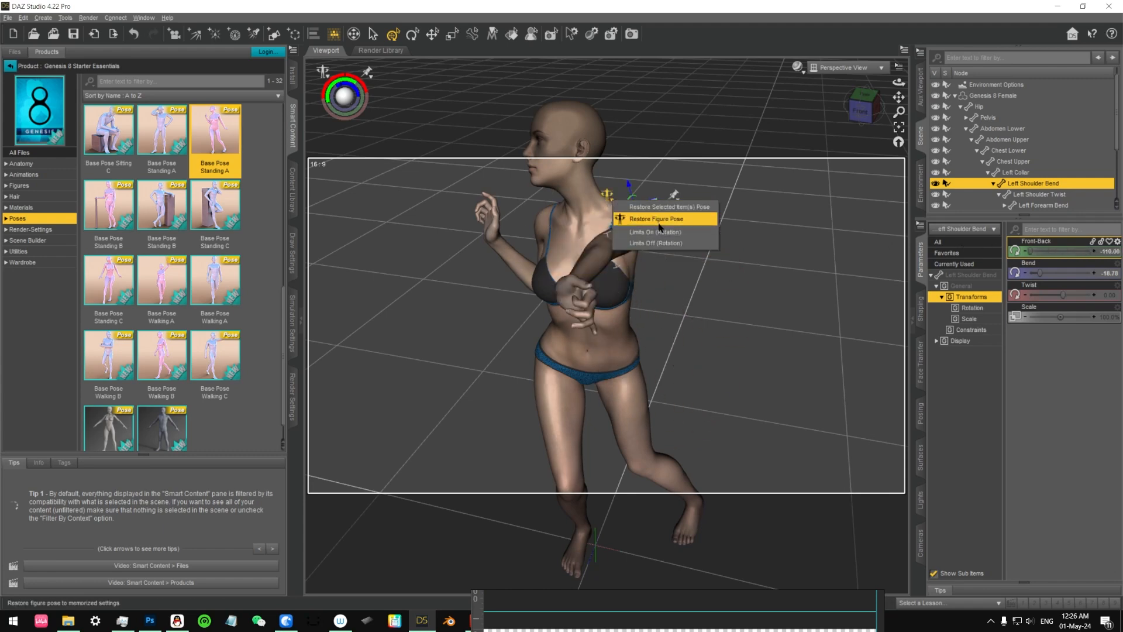
left_click(679, 243)
mouse_move(1052, 252)
left_mouse_down()
mouse_move(1083, 251)
mouse_move(1044, 251)
left_mouse_up()
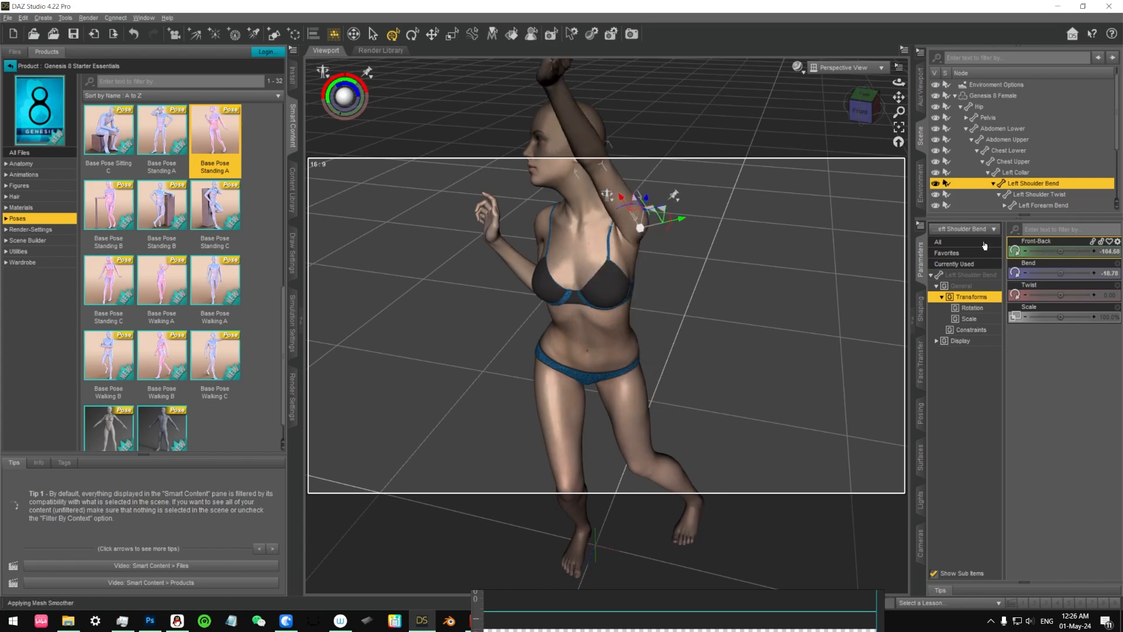
key("ctrl+z")
Open the PowerPose pane with the Body template for the figure
middle_click_drag(719, 341, 746, 319)
middle_click_drag(781, 389, 892, 412)
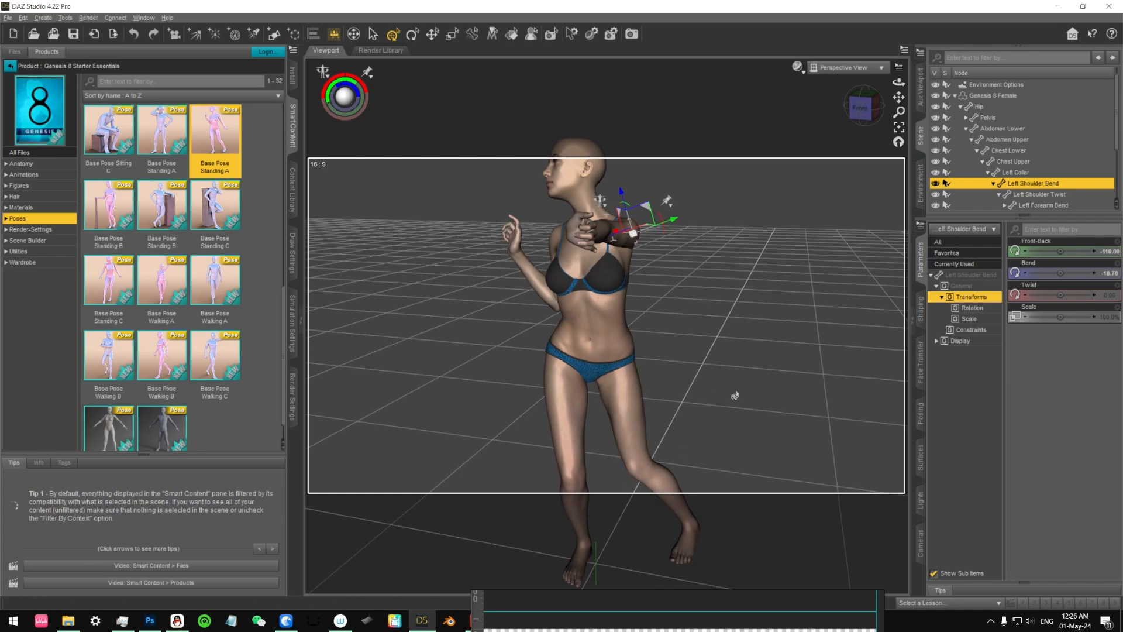
middle_click_drag(735, 396, 778, 413)
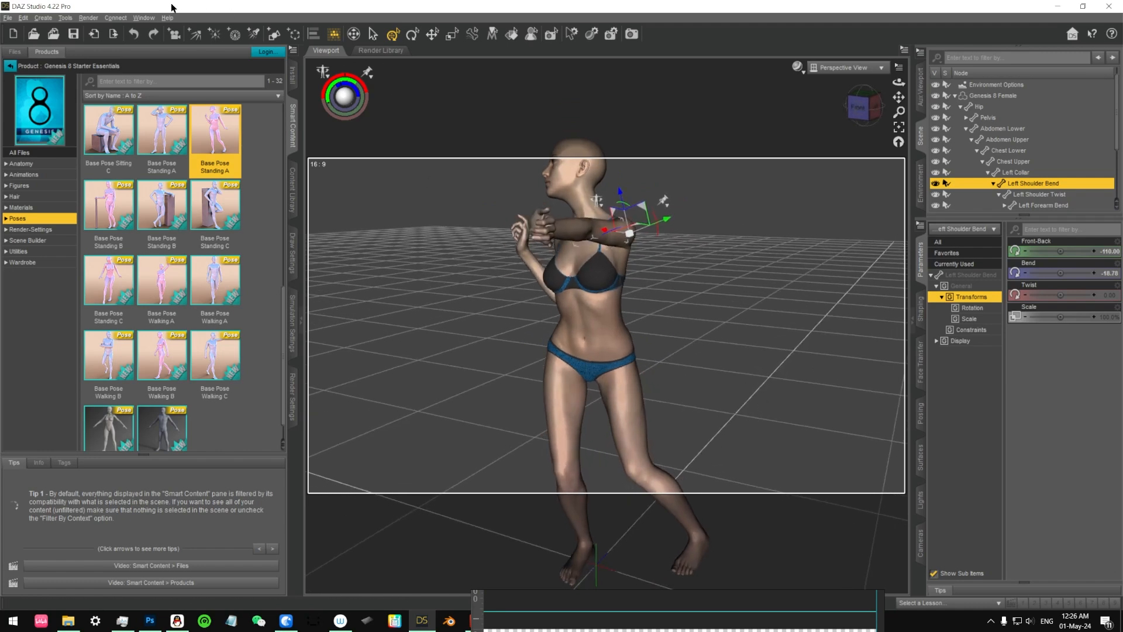
left_click(144, 18)
mouse_move(183, 30)
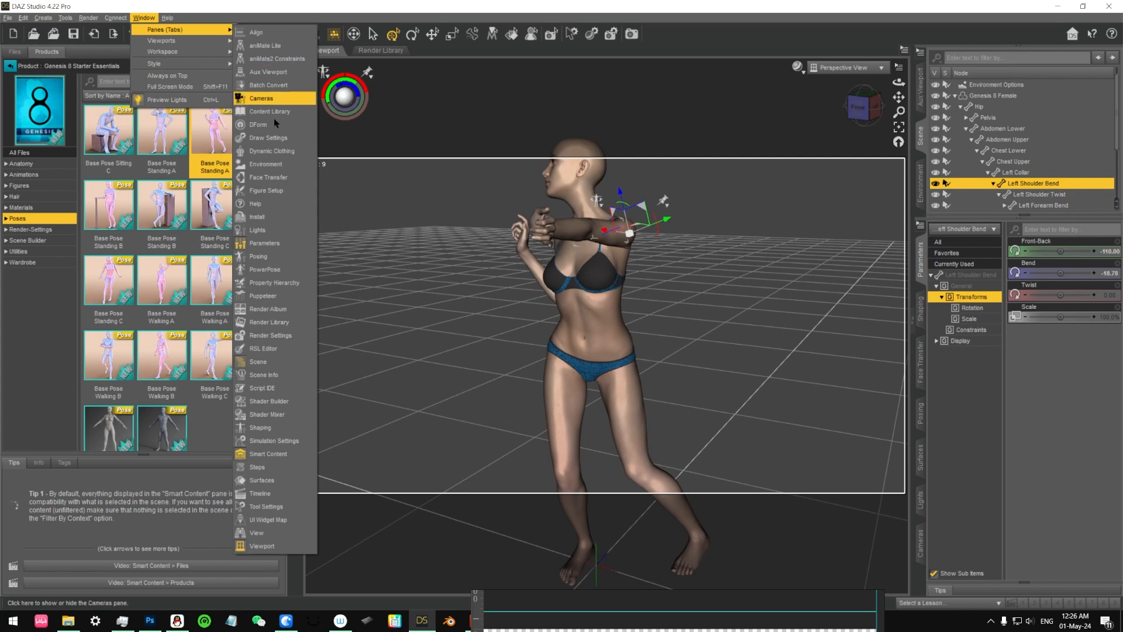
left_click(275, 269)
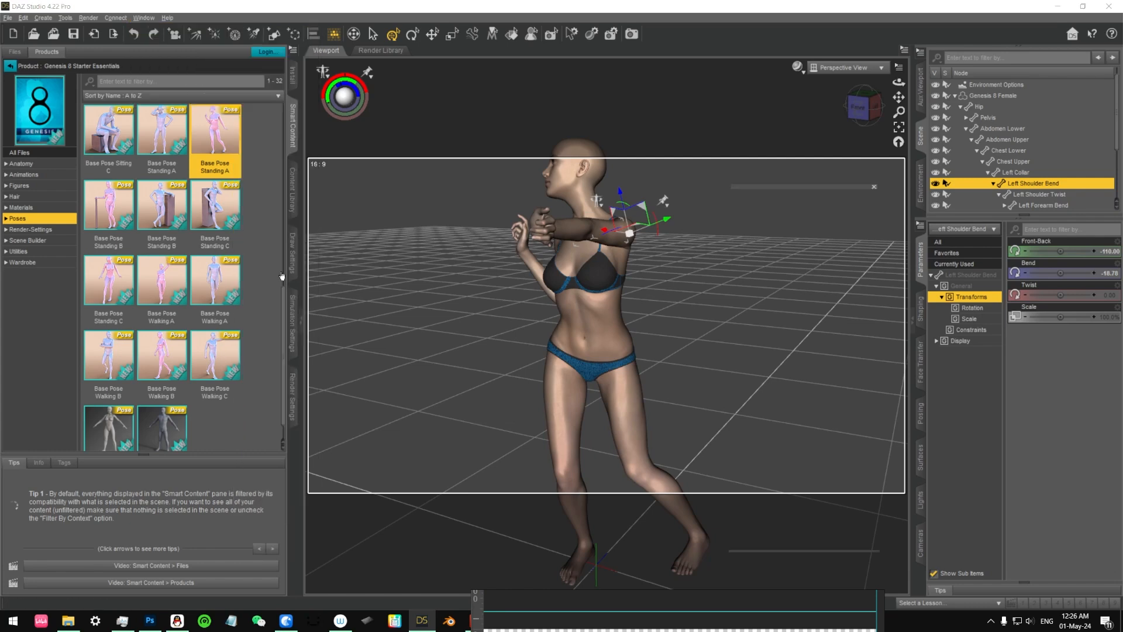
mouse_move(821, 287)
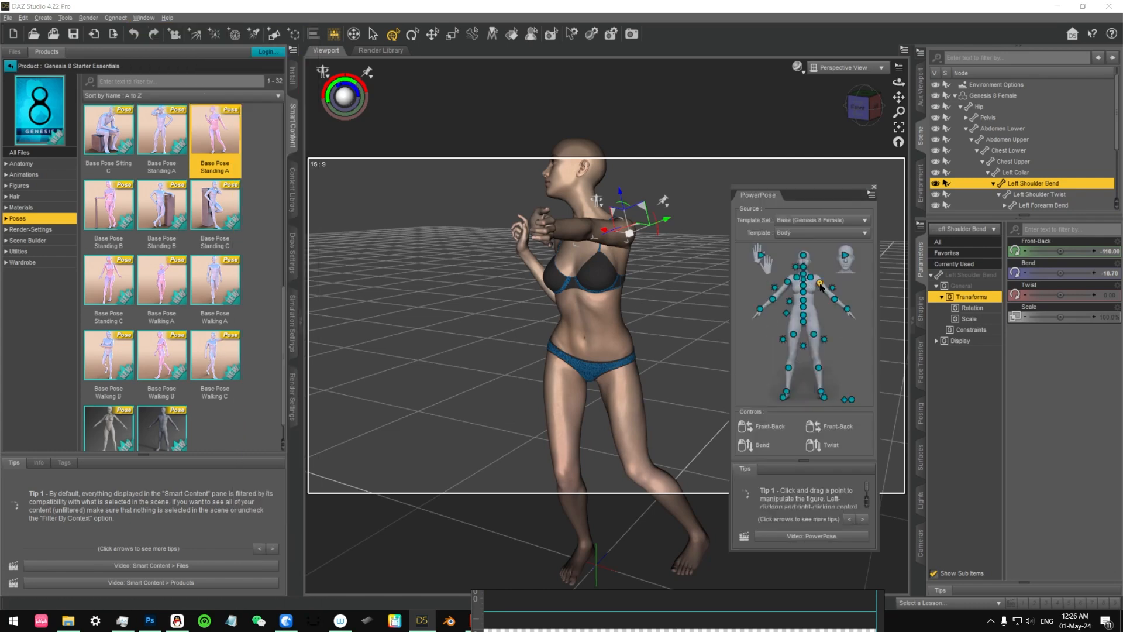
Select the left hand in PowerPose, look at the Hands and Head templates and return to the Body template
middle_click_drag(670, 290, 660, 291)
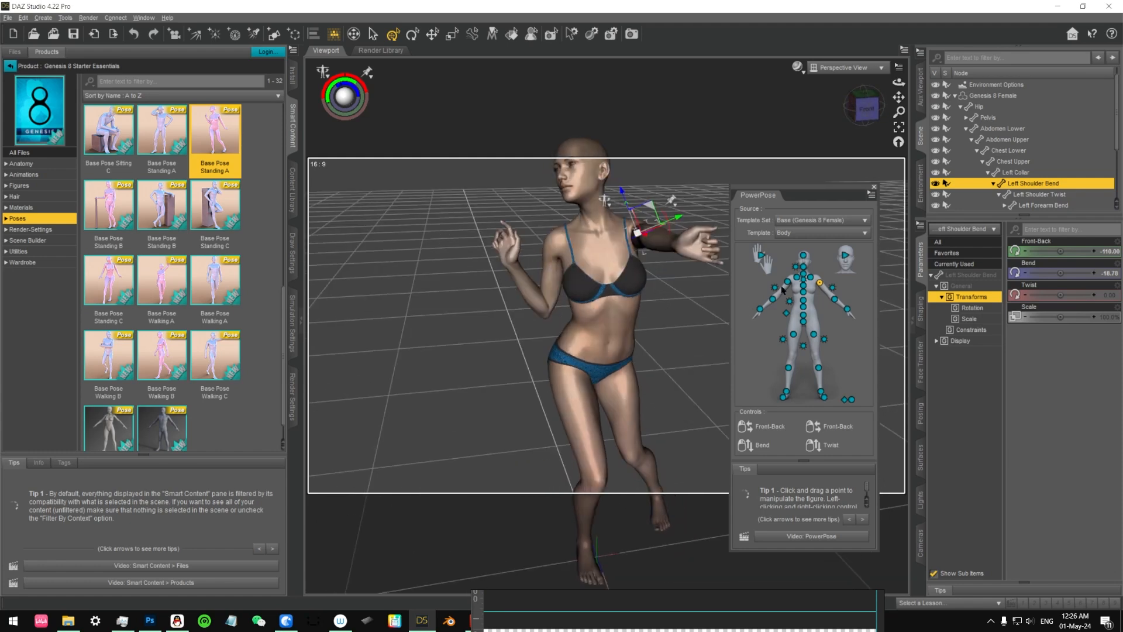
left_click(848, 310)
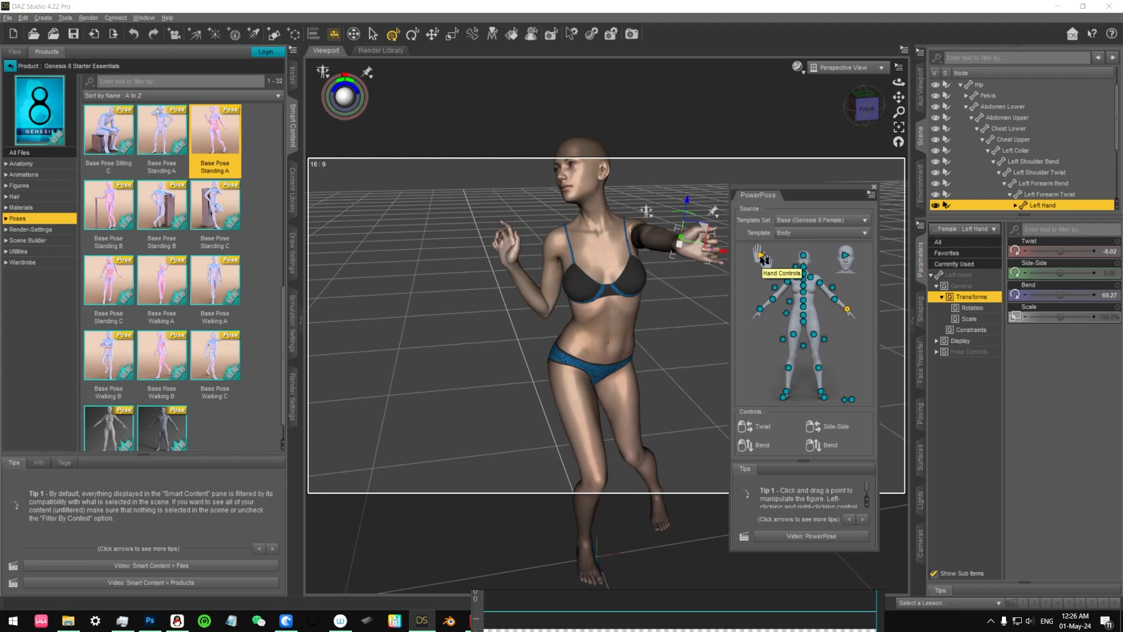
left_click(761, 257)
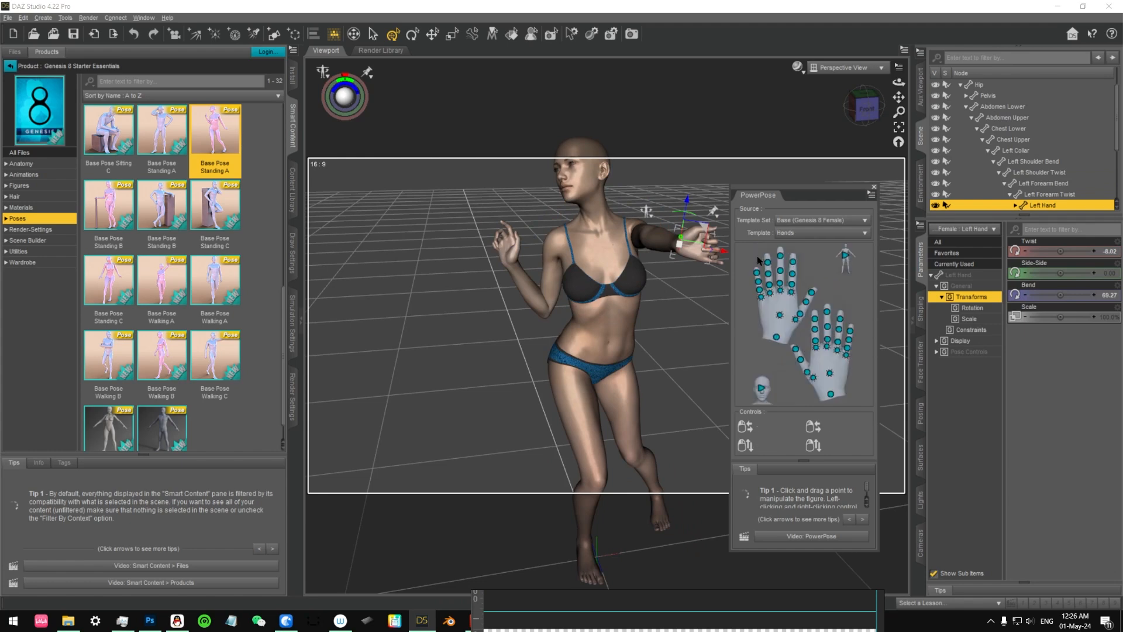
left_click(846, 261)
left_click(843, 260)
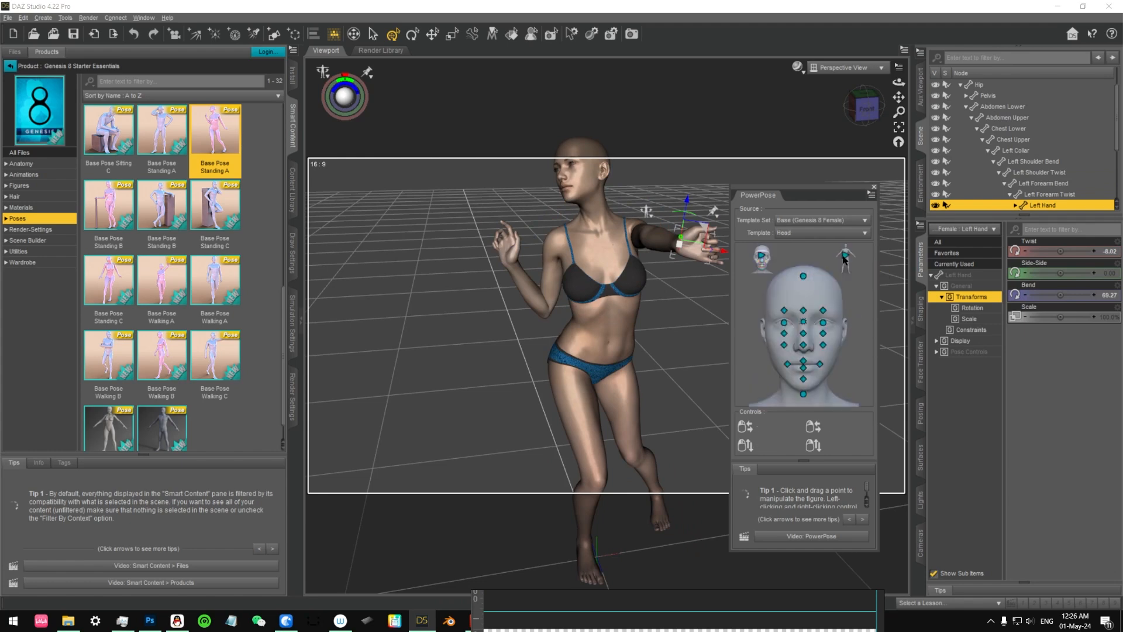
left_click(845, 257)
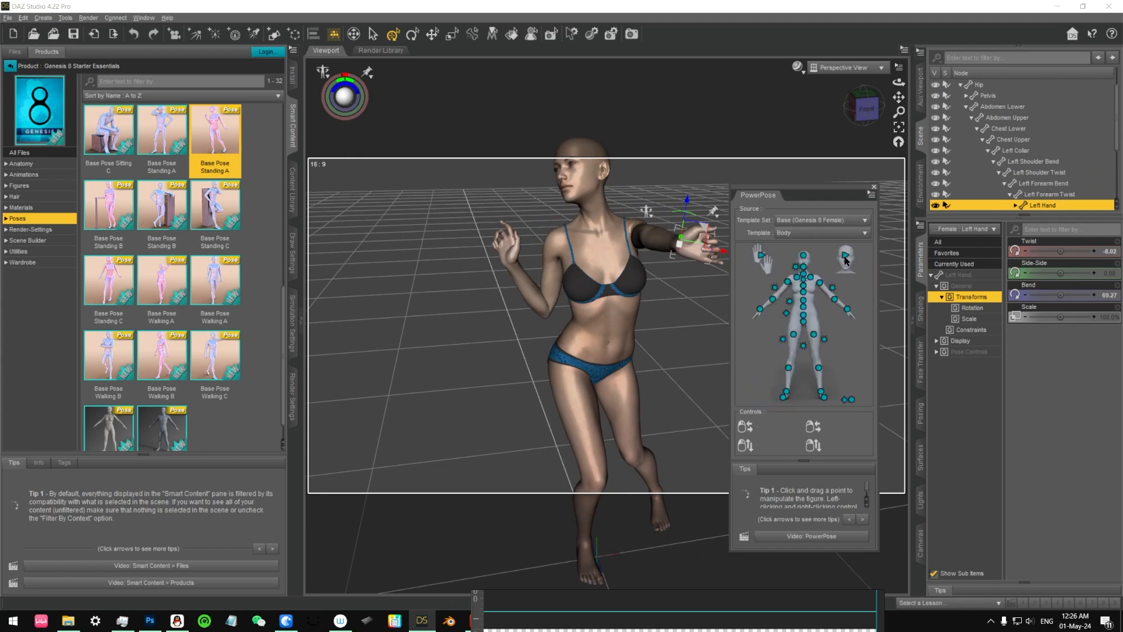
Select the whole figure, the head and finally the left forearm through their PowerPose control points
left_click(851, 400)
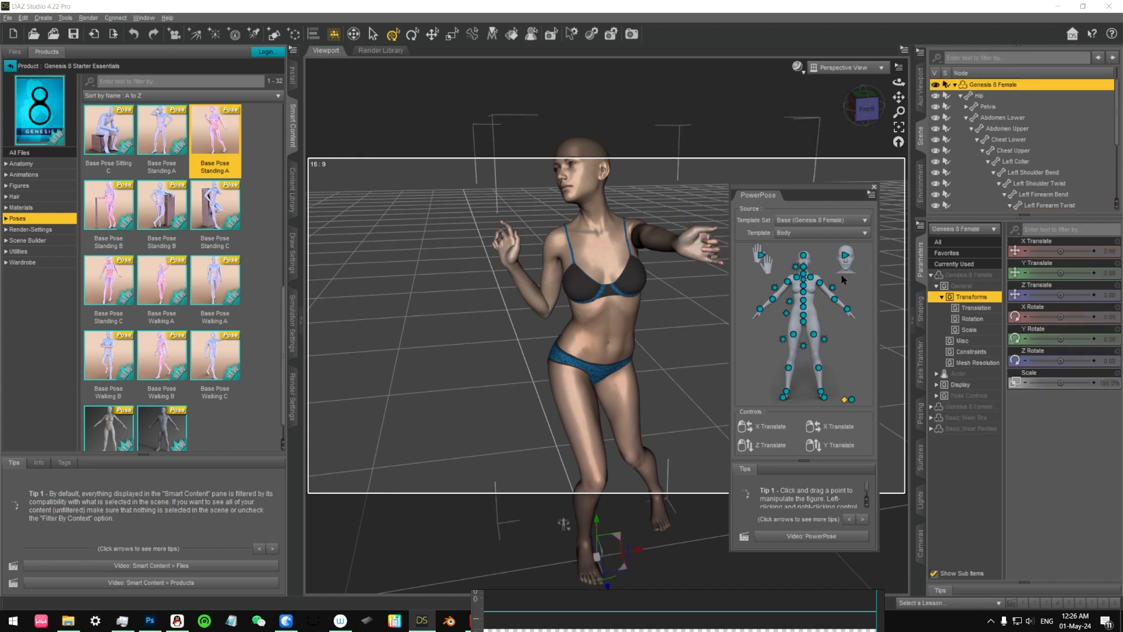
left_click(803, 299)
left_click(804, 258)
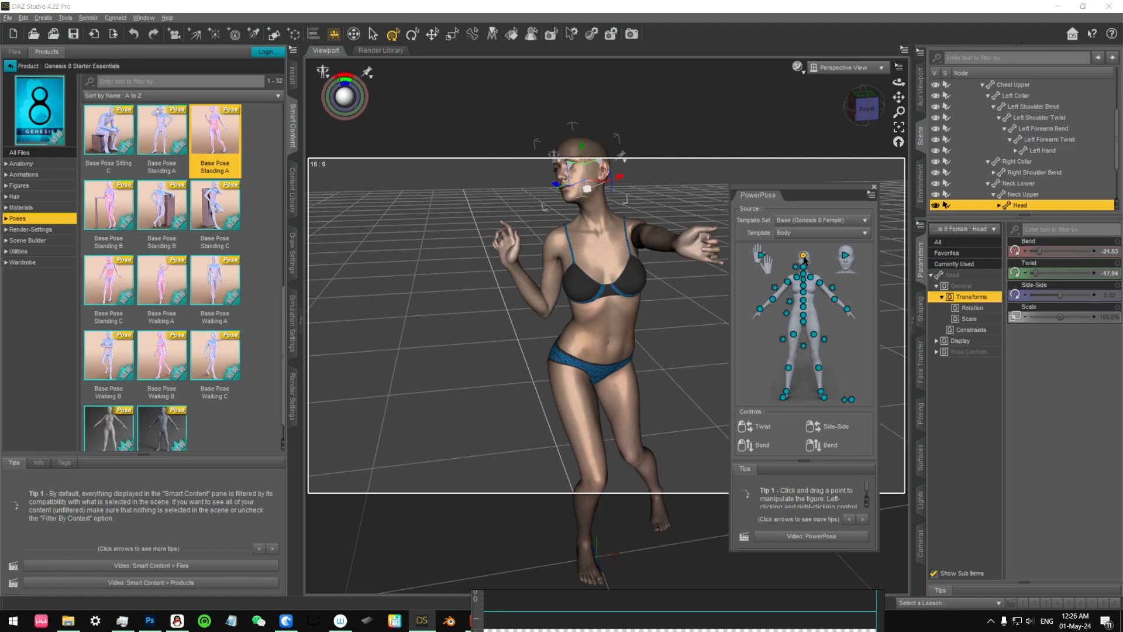
left_click(832, 290)
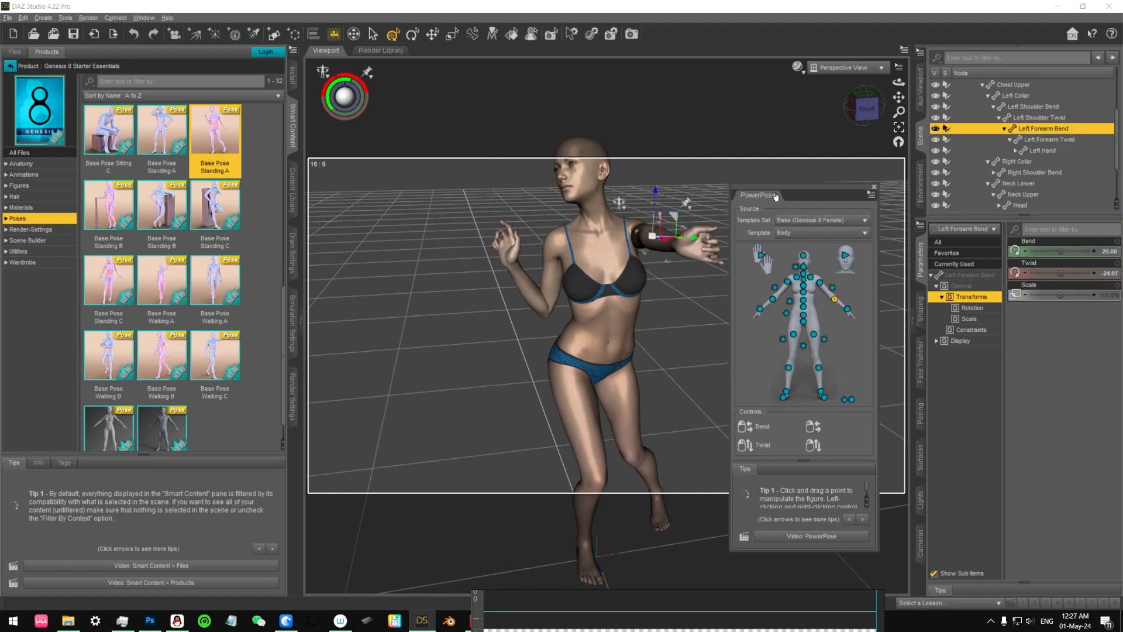
Move the PowerPose pane lower over the viewport and look through the available viewport views
middle_click_drag(704, 310, 638, 281)
left_click_drag(763, 188, 797, 280)
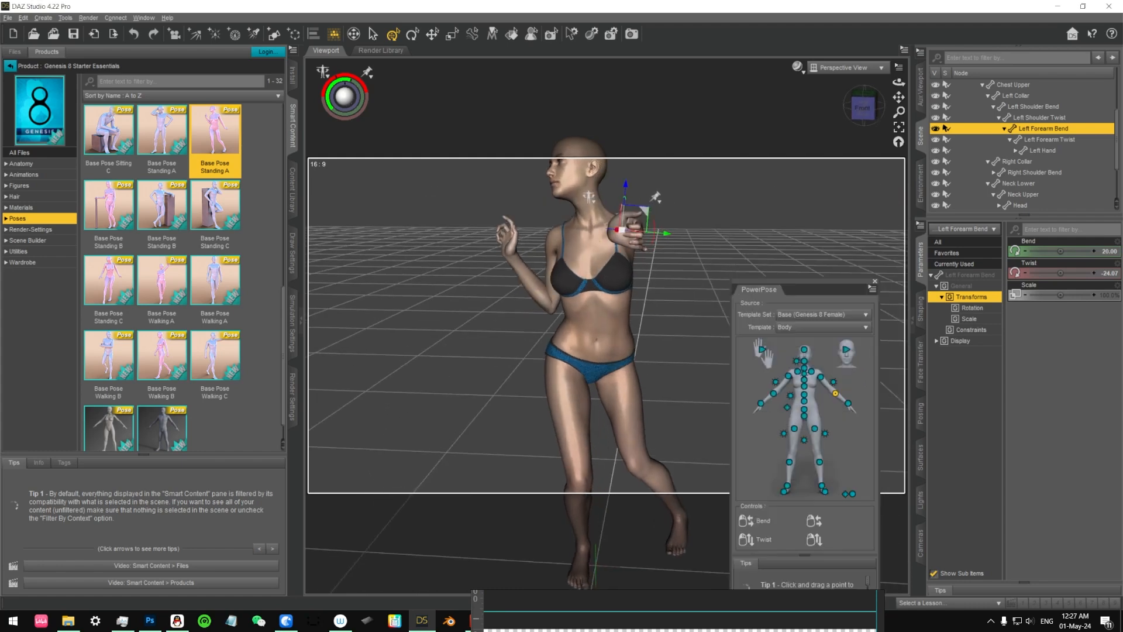
left_click_drag(871, 117, 865, 100)
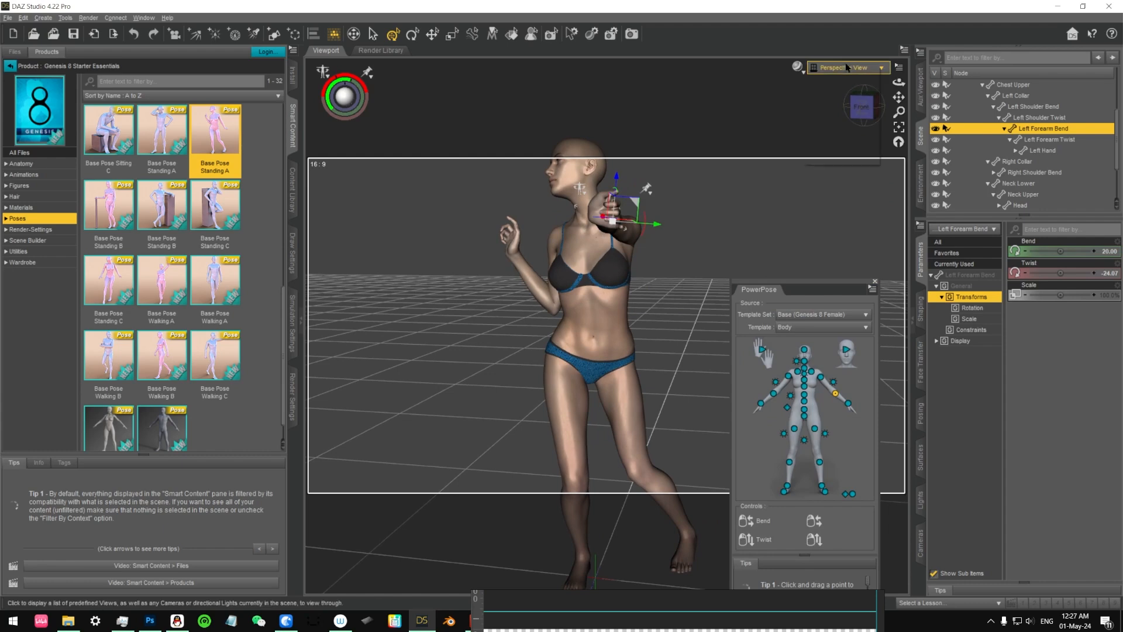
left_click(846, 67)
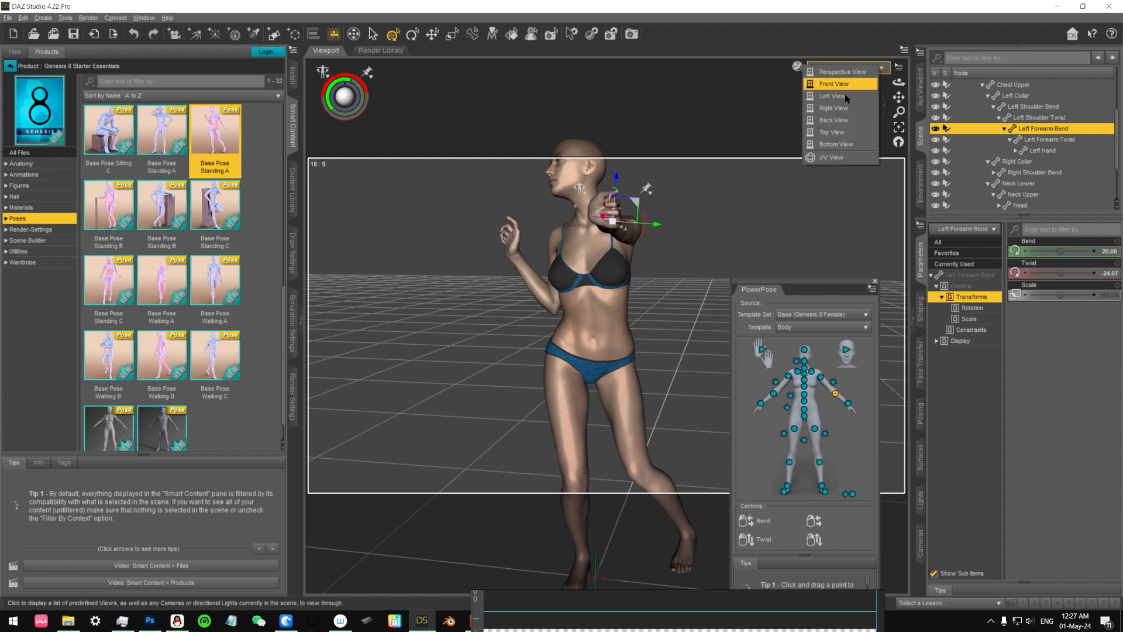
left_click(848, 23)
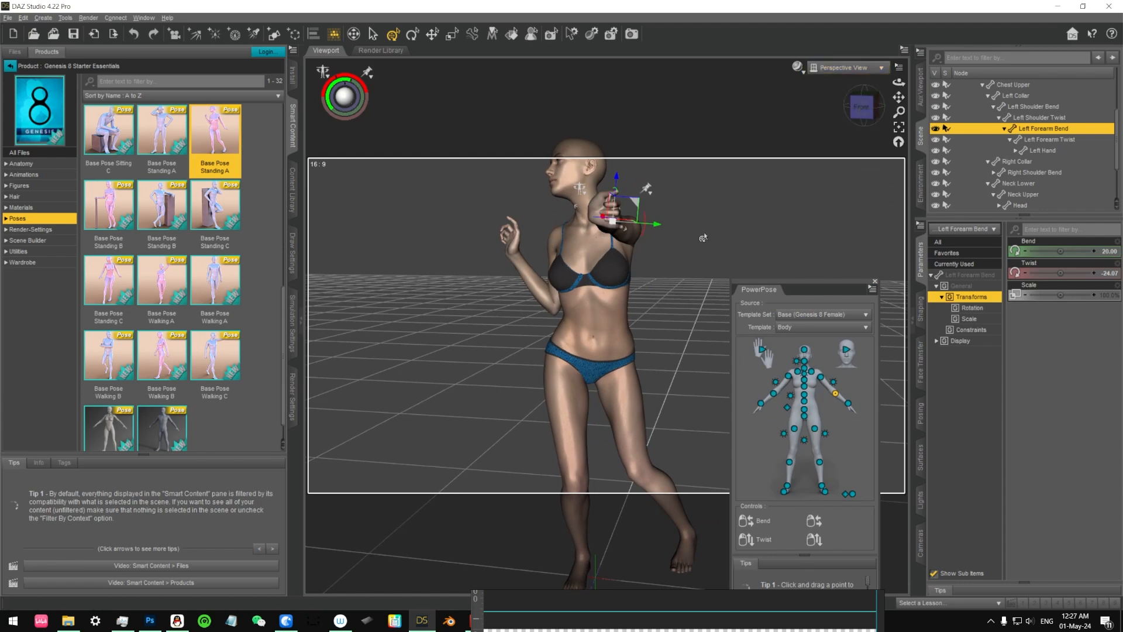
Look over the object types that can be created in the scene and open the Render Settings
middle_click_drag(685, 238, 744, 250)
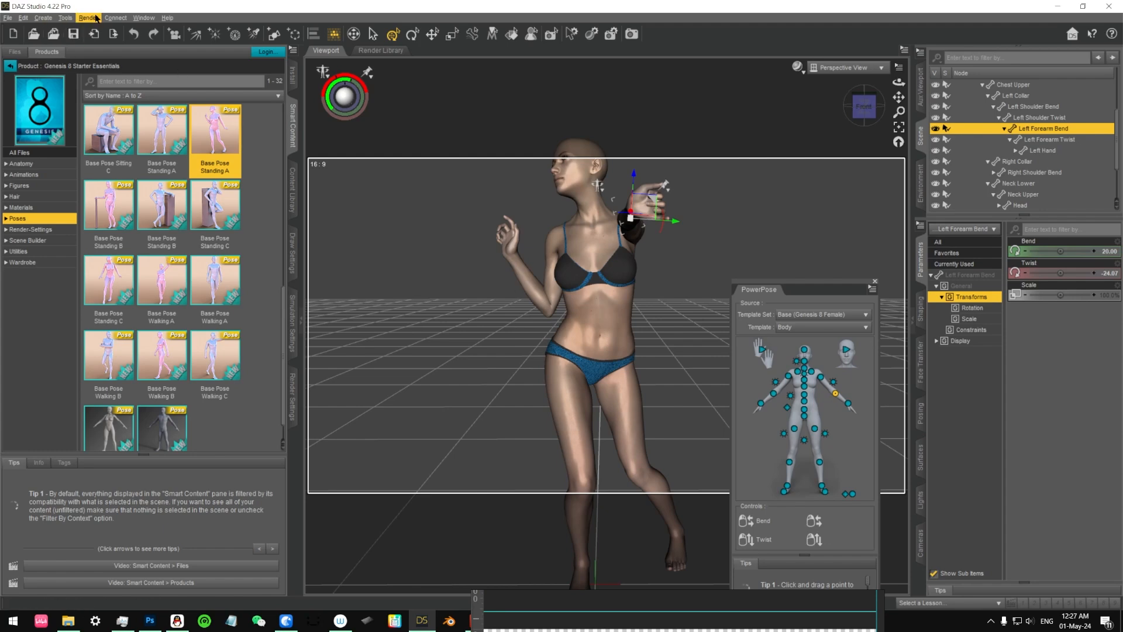
left_click(43, 18)
mouse_move(65, 18)
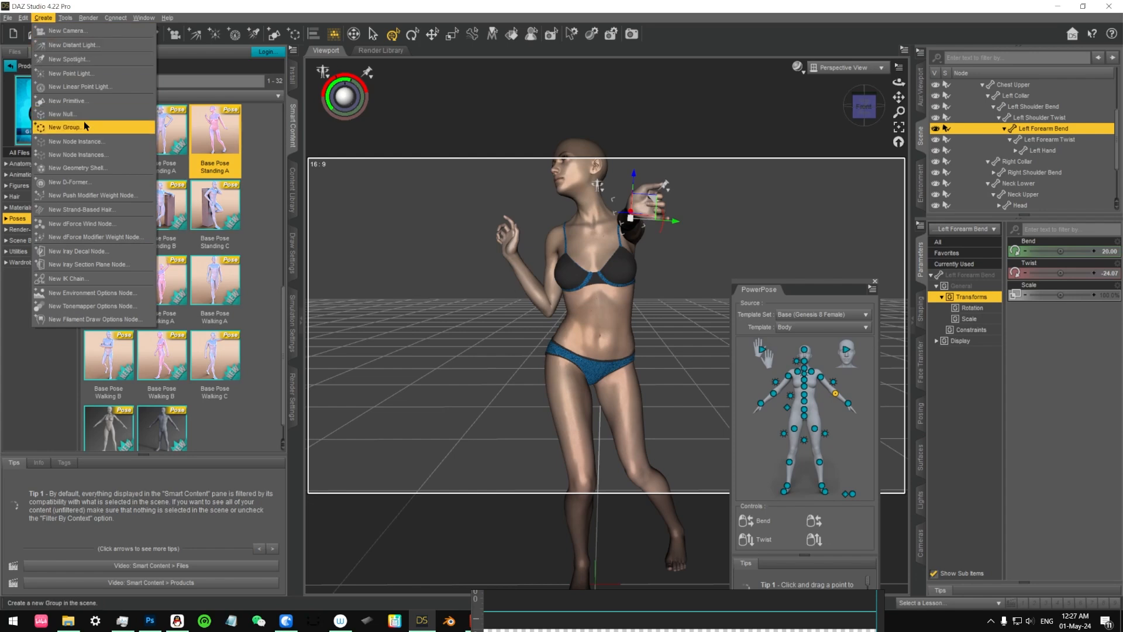
left_click(221, 2)
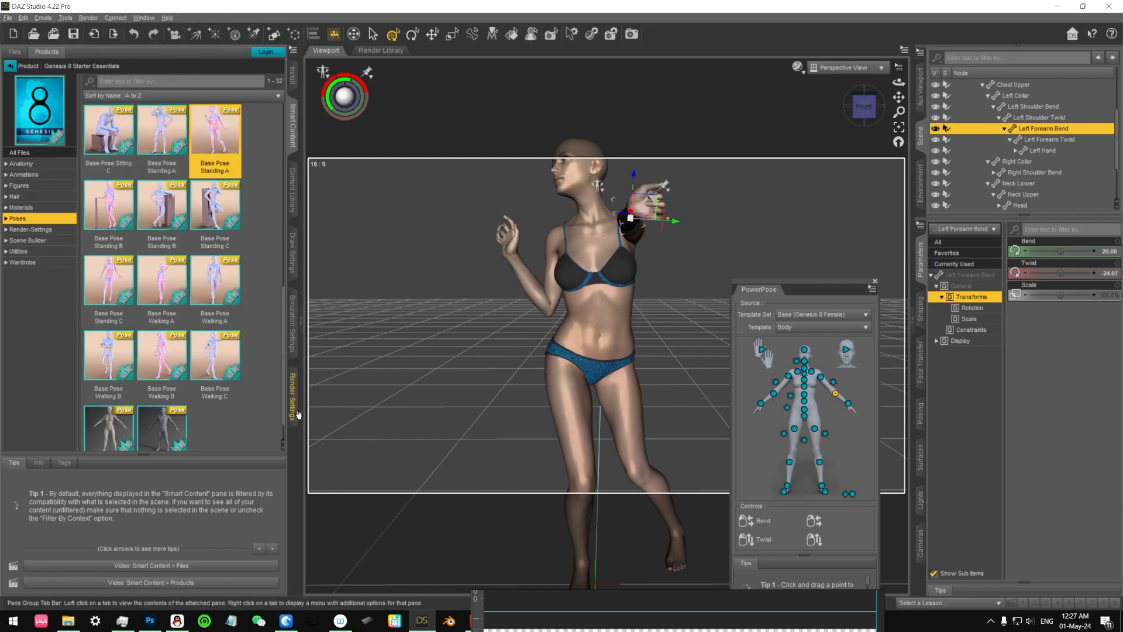
left_click(293, 410)
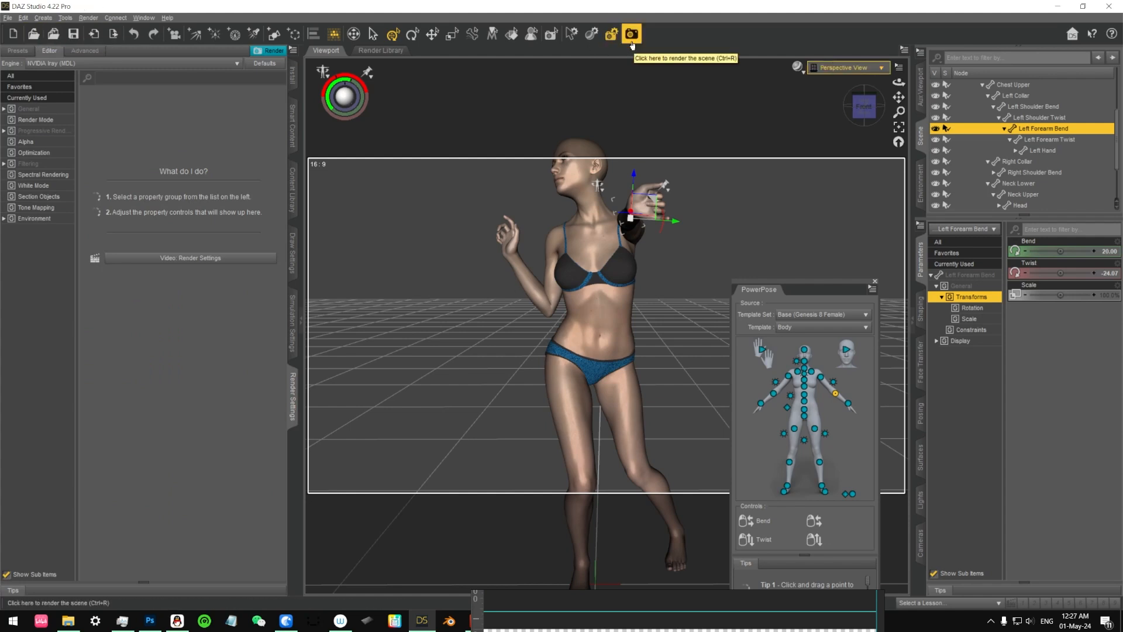
Create a new camera labelled Camera 123 with the Apply Active Viewport Transforms option
left_click(43, 17)
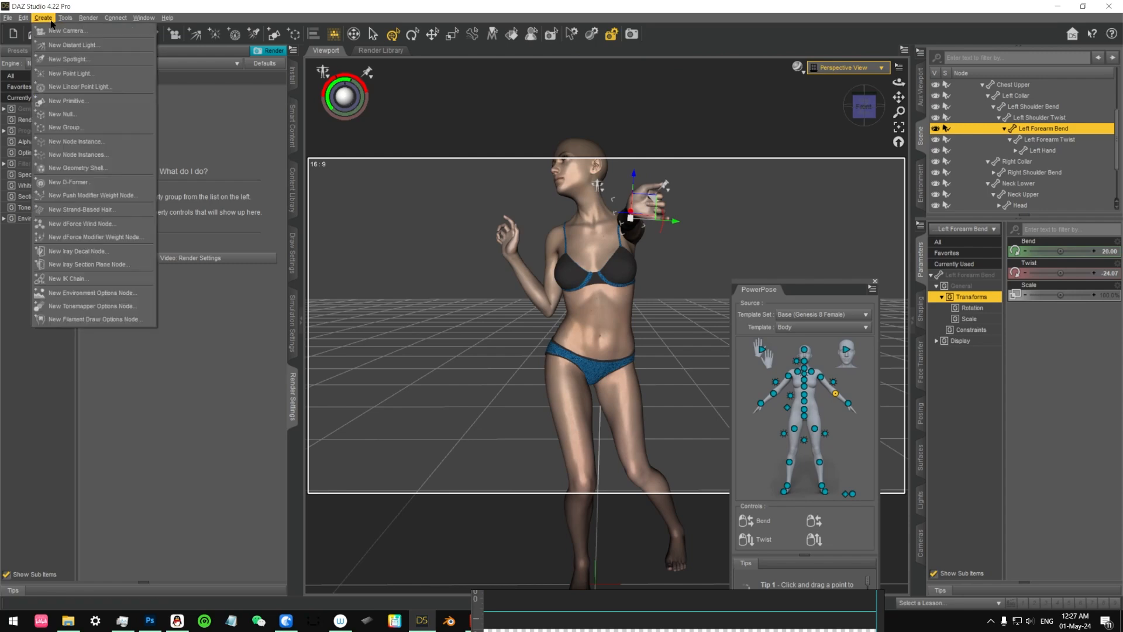
left_click(61, 32)
left_click_drag(622, 271, 486, 245)
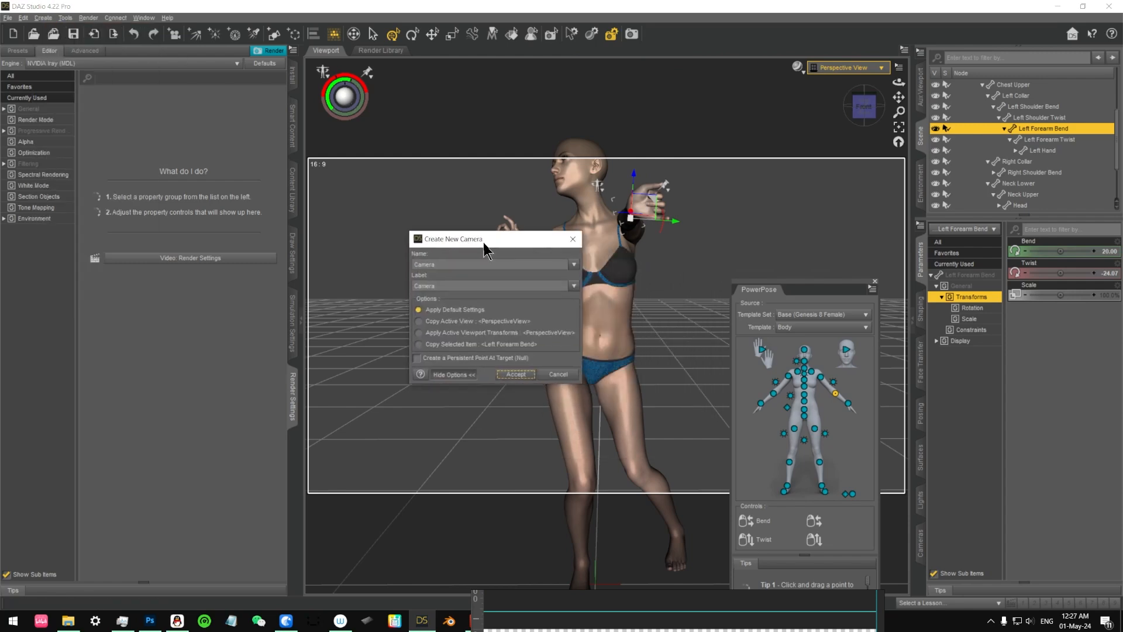
left_click(447, 287)
type("123")
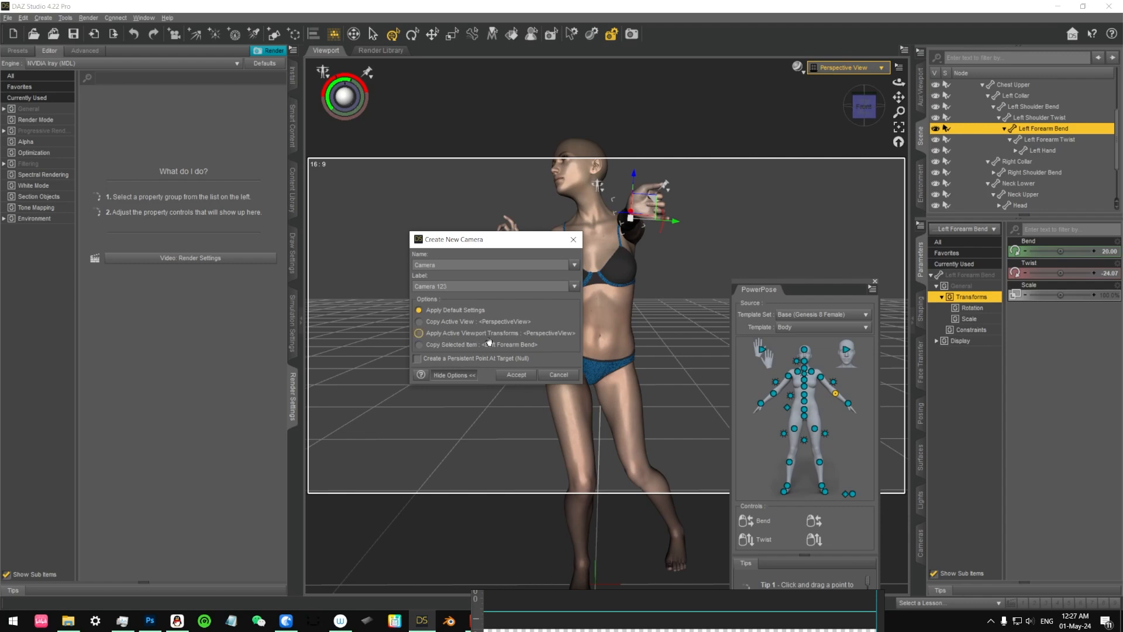
left_click(424, 336)
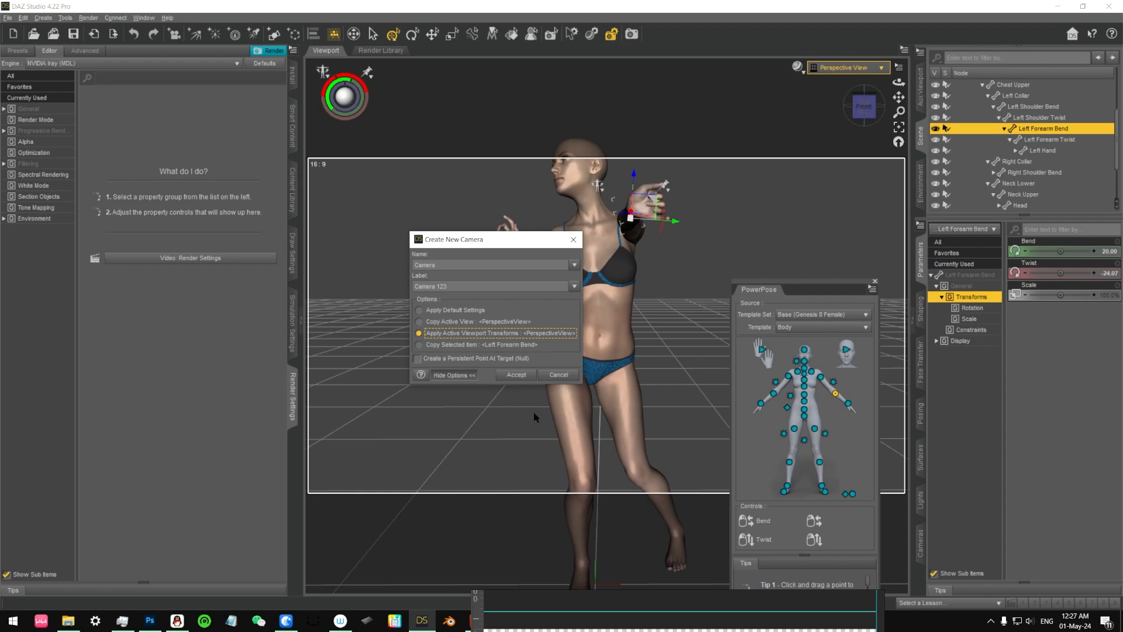
left_click(516, 374)
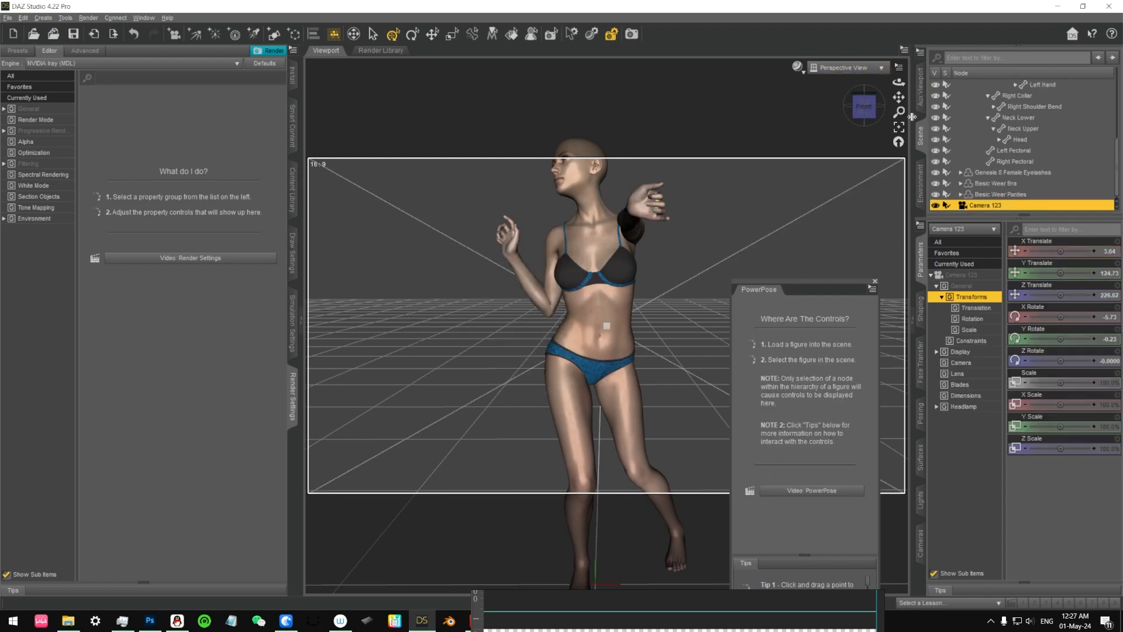
Look through Camera 123, adjust its focal length slightly to about 65 mm, and orbit it to view the figure from its side
left_click(849, 67)
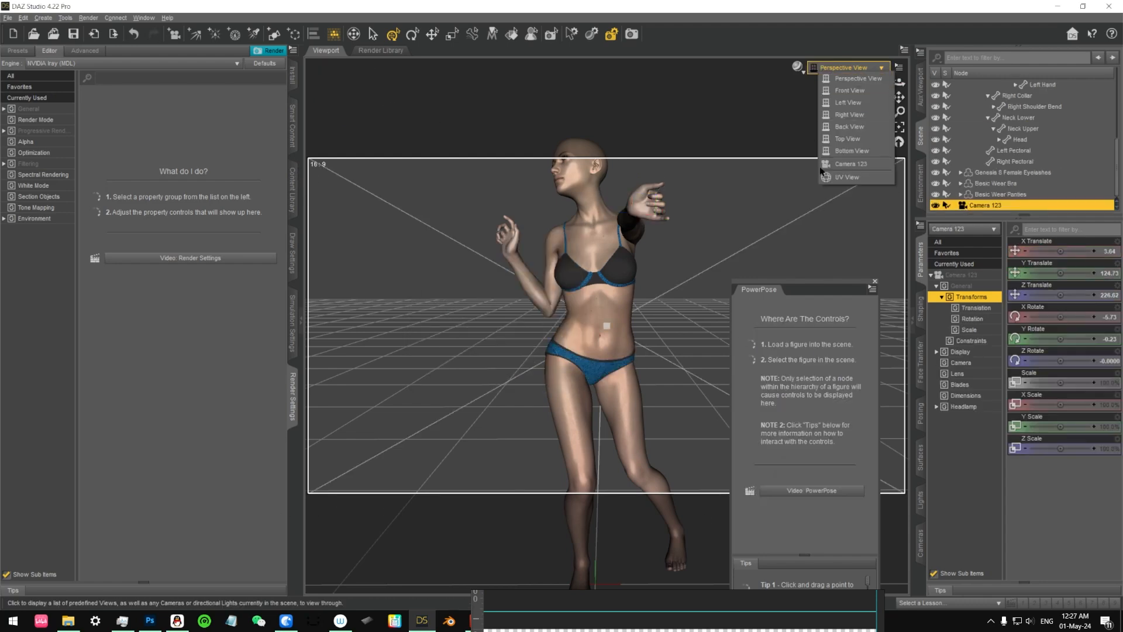
left_click(855, 164)
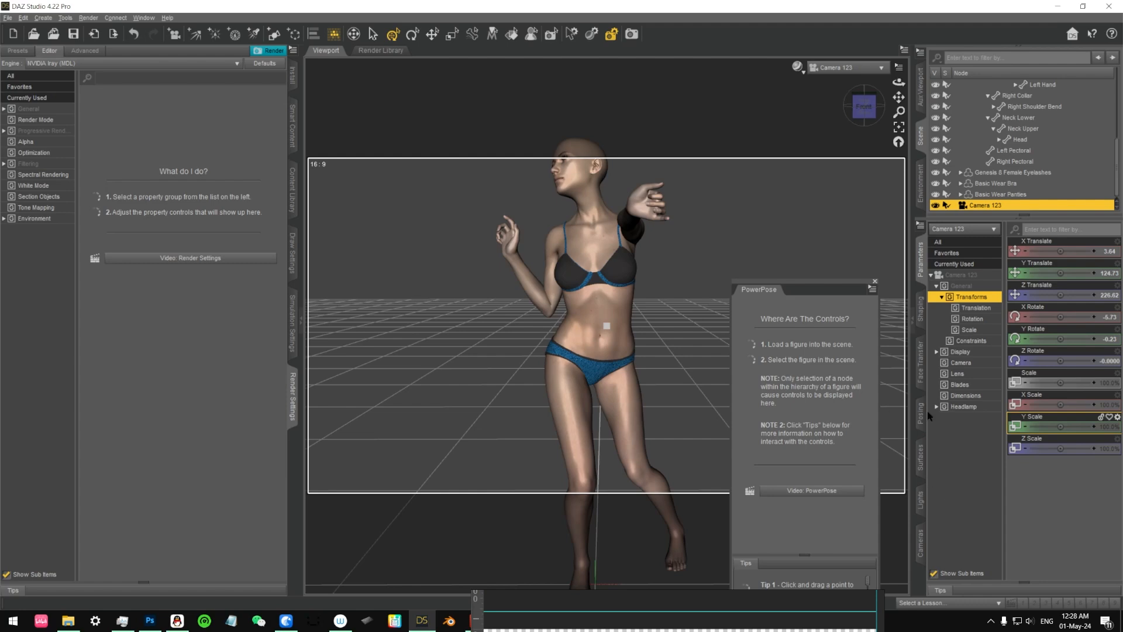
left_click(923, 538)
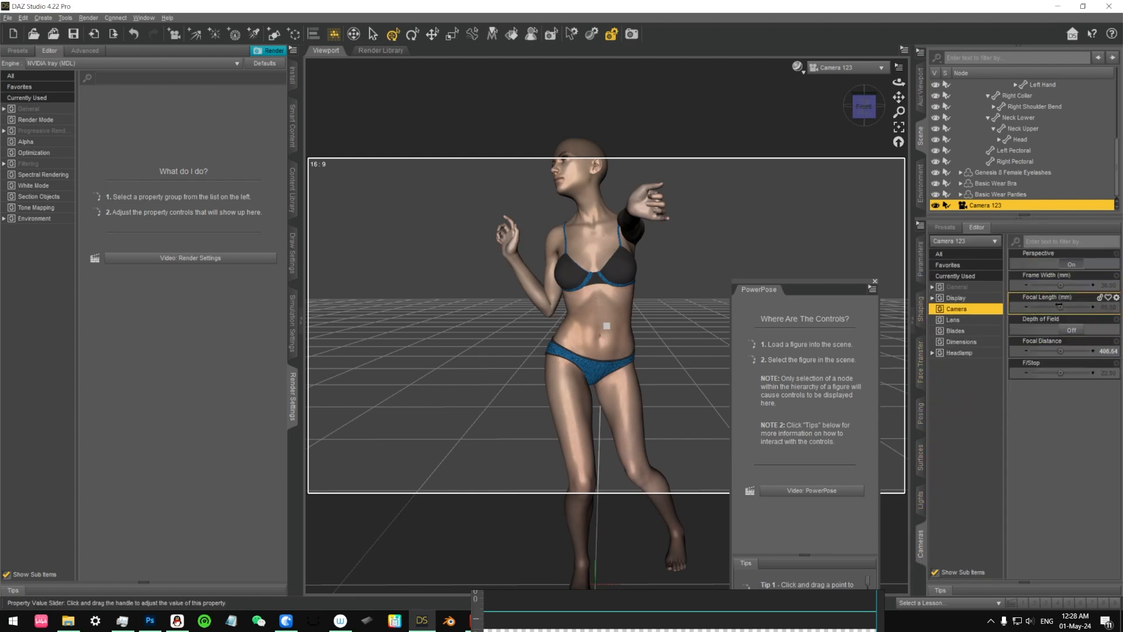
mouse_move(1060, 306)
left_mouse_down()
mouse_move(1069, 307)
mouse_move(1060, 307)
left_mouse_up()
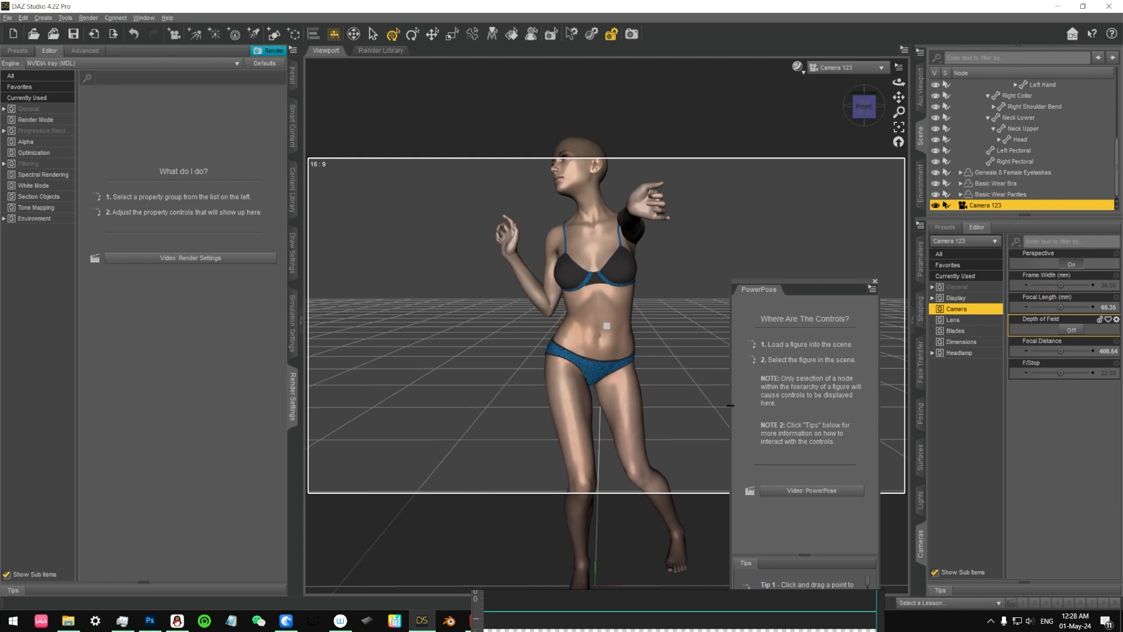
middle_click_drag(687, 394, 635, 401)
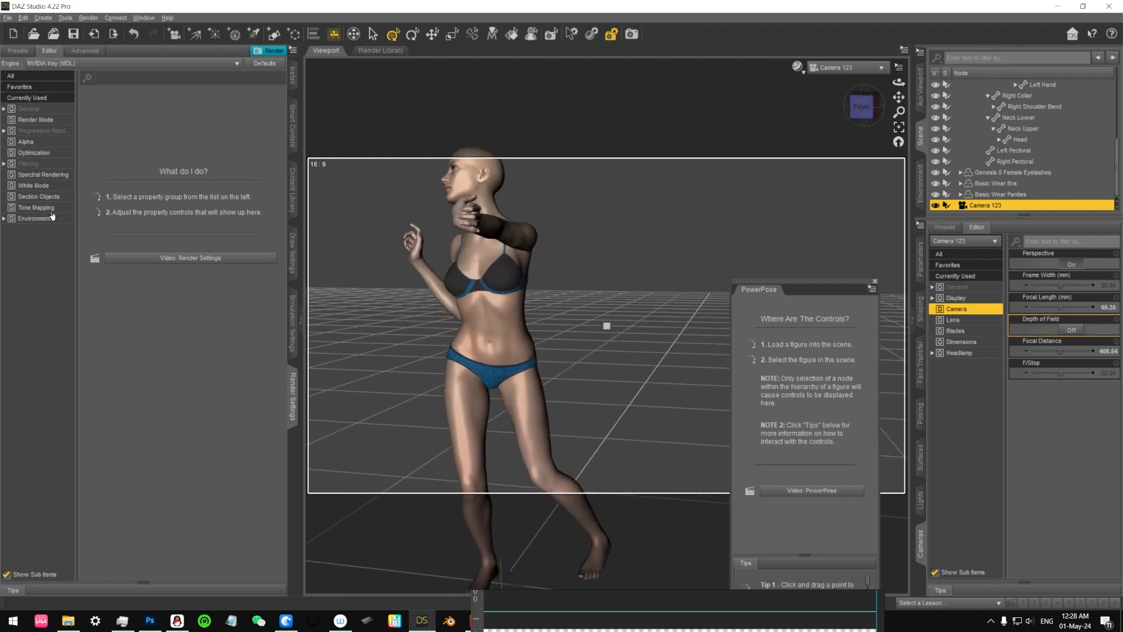
Look over the Environment render settings, the options nodes that can be created, and the options nodes in the scene
left_click(34, 218)
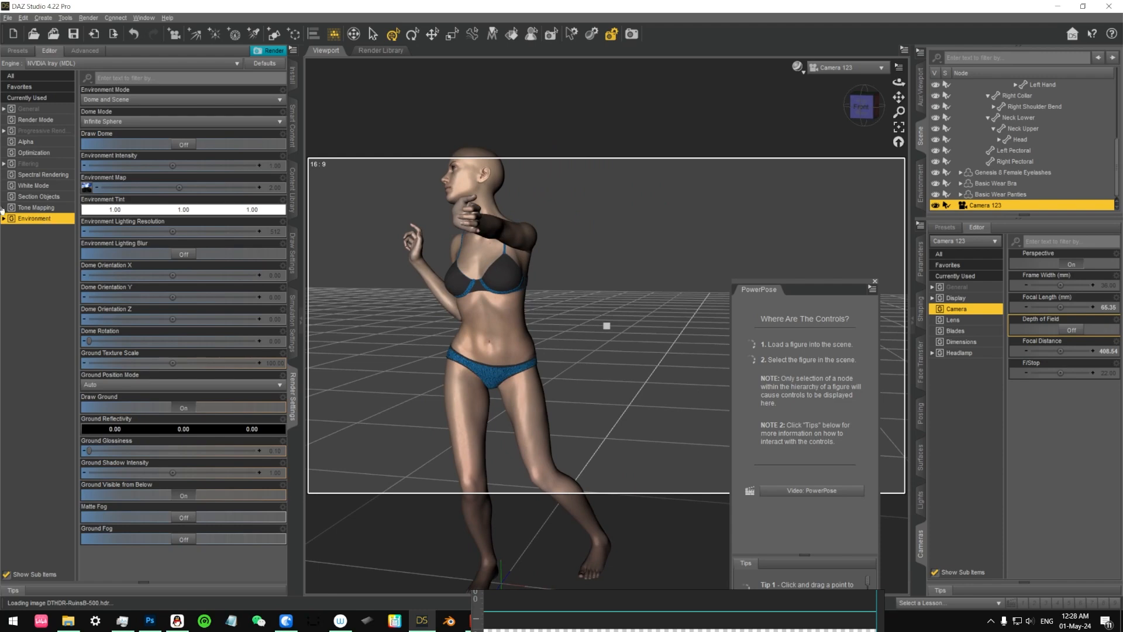
left_click(40, 18)
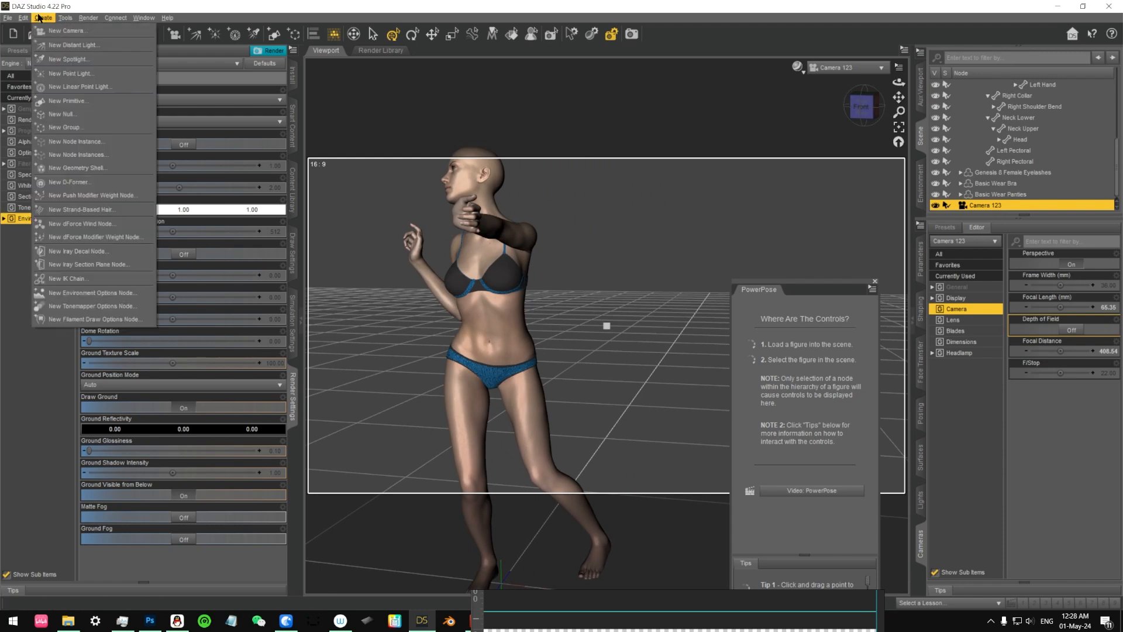
left_click(120, 305)
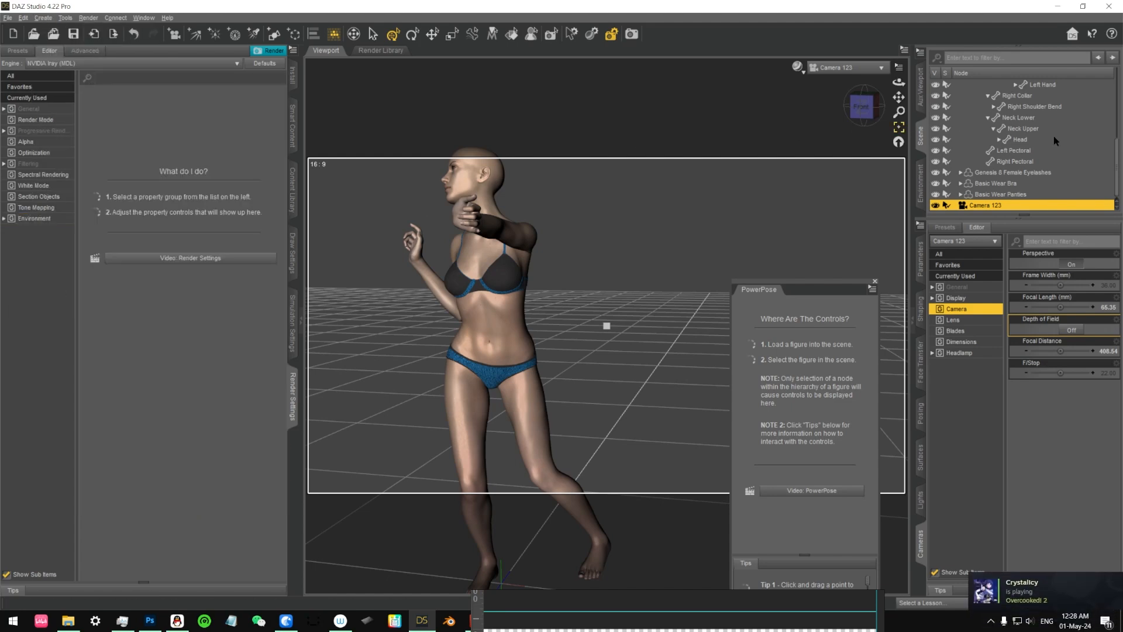
scroll(1053, 140, "up", 7)
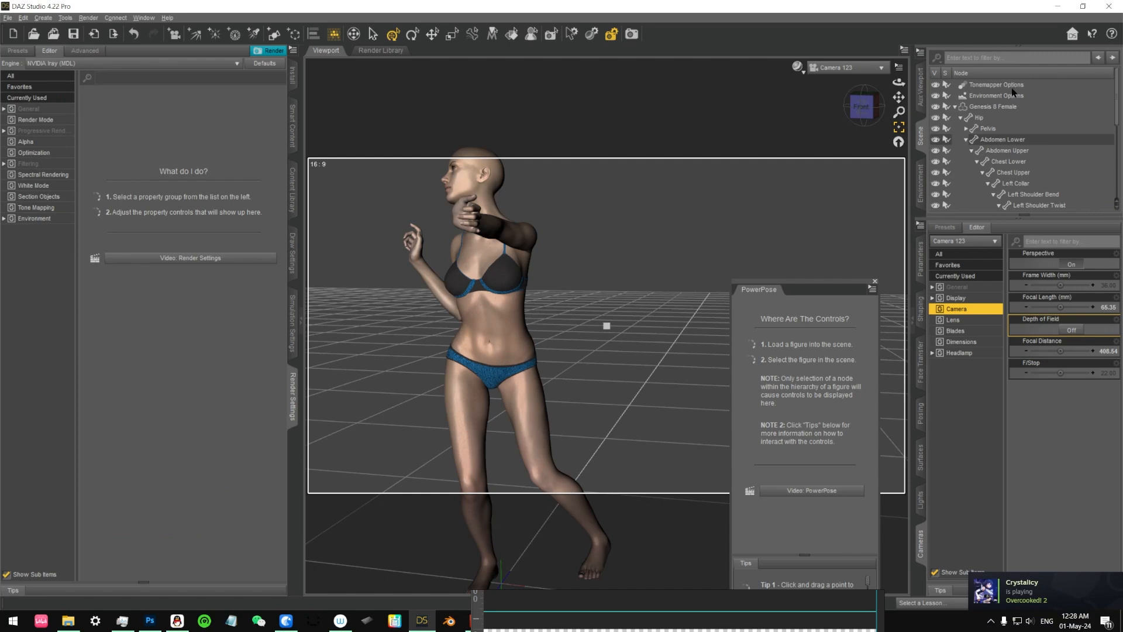
left_click(43, 17)
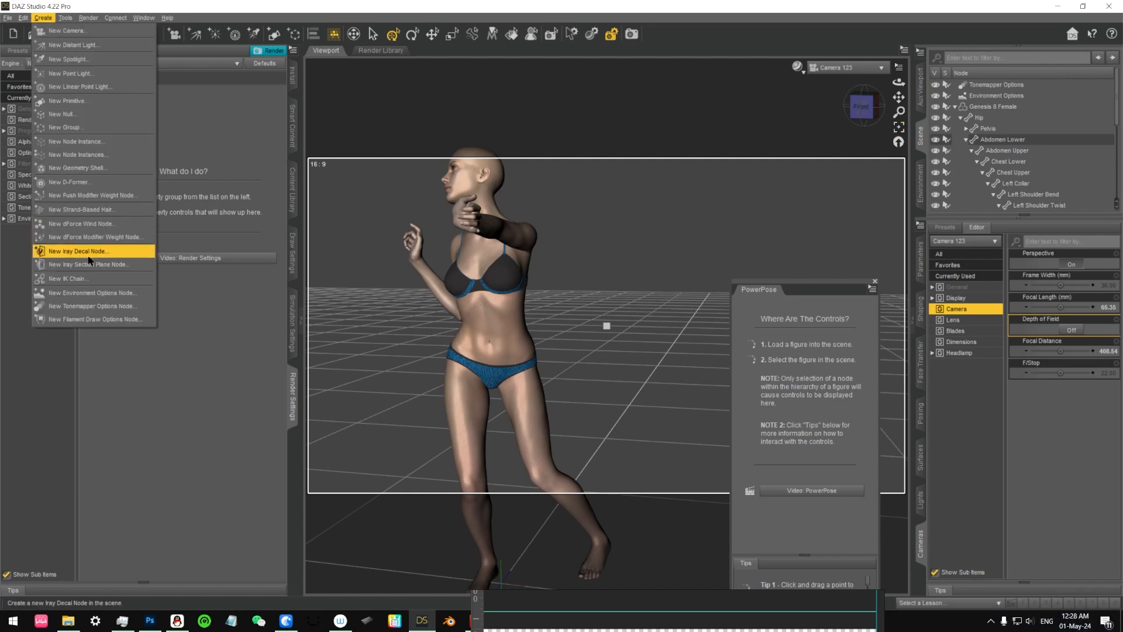
left_click(88, 319)
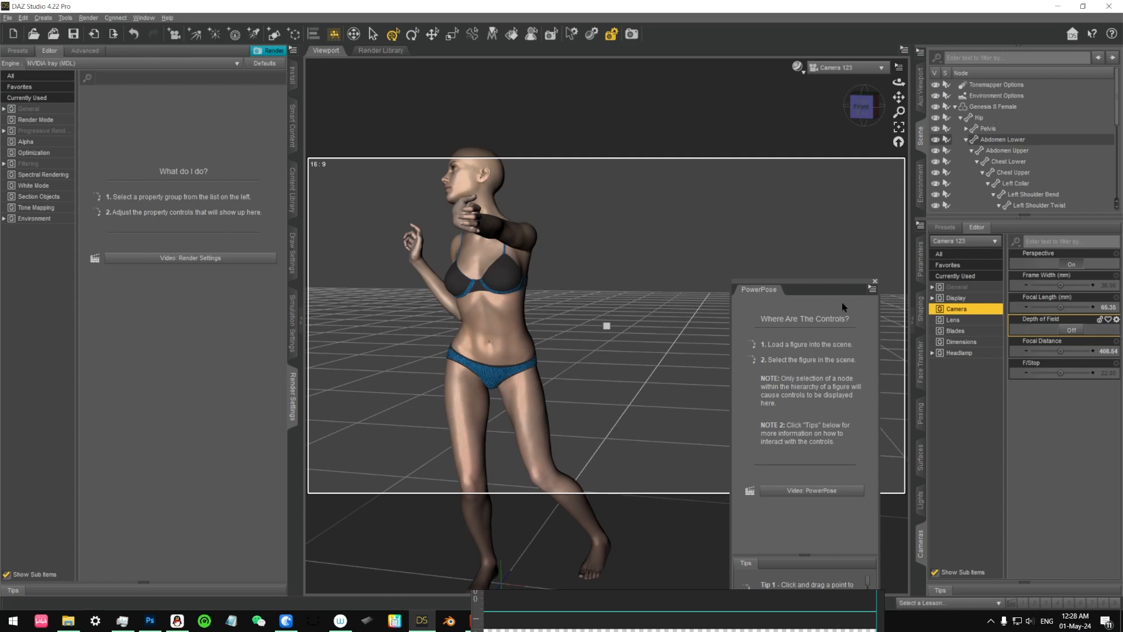
Create a new spotlight labelled SpotLight 123
left_click(37, 18)
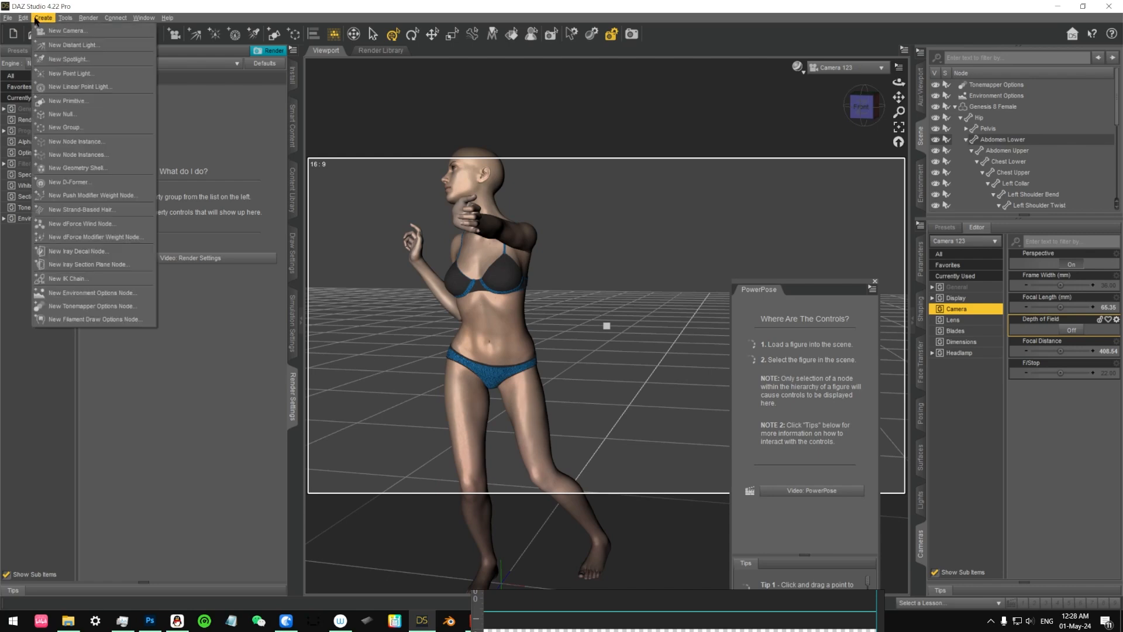
left_click(67, 59)
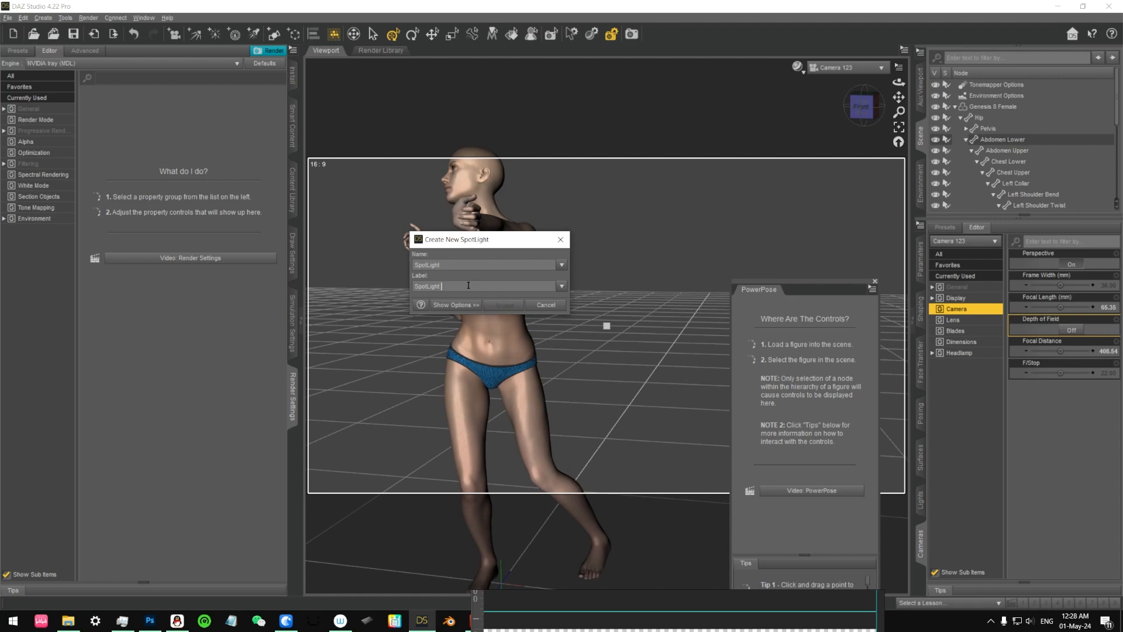
left_click(468, 286)
type("123")
key("Return")
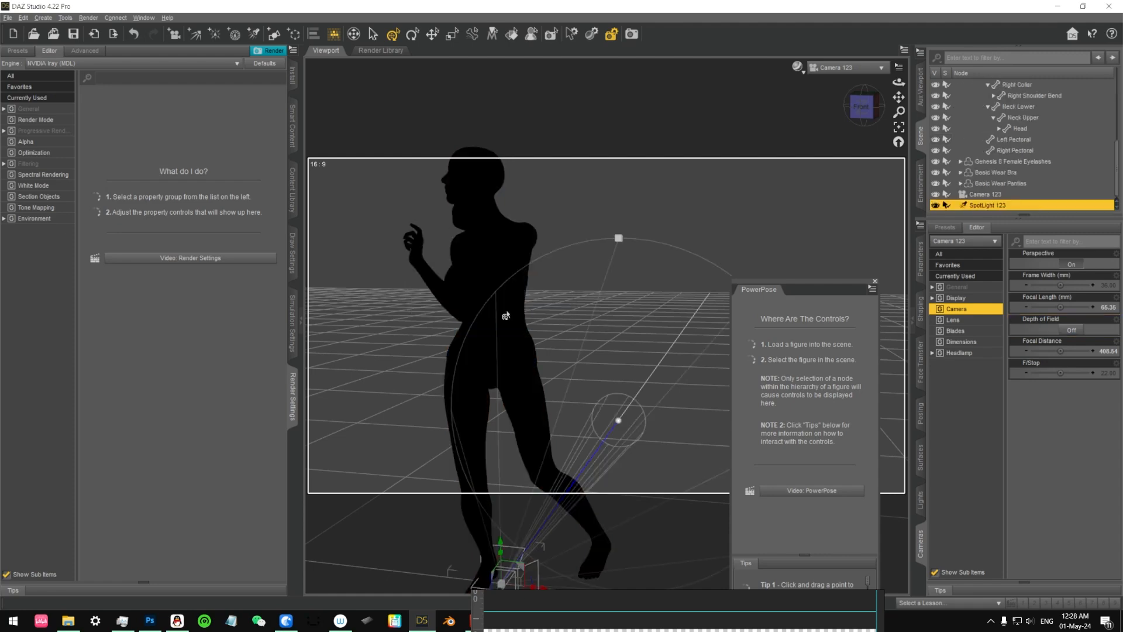
Set the Environment Mode in the render settings to Scene Only
left_click(31, 219)
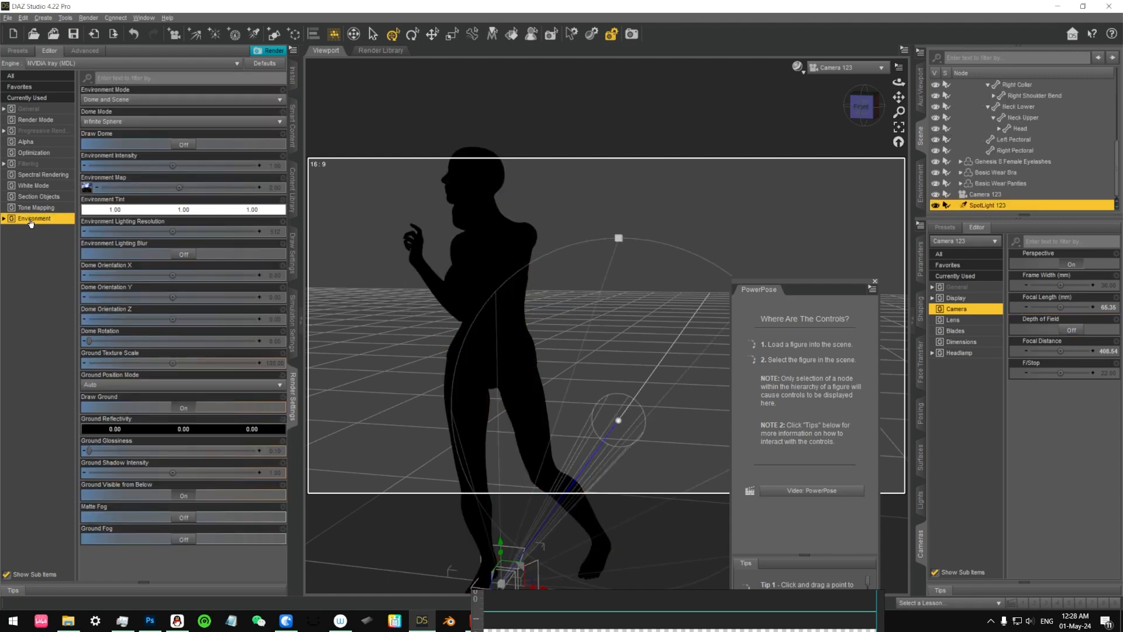
left_click(117, 100)
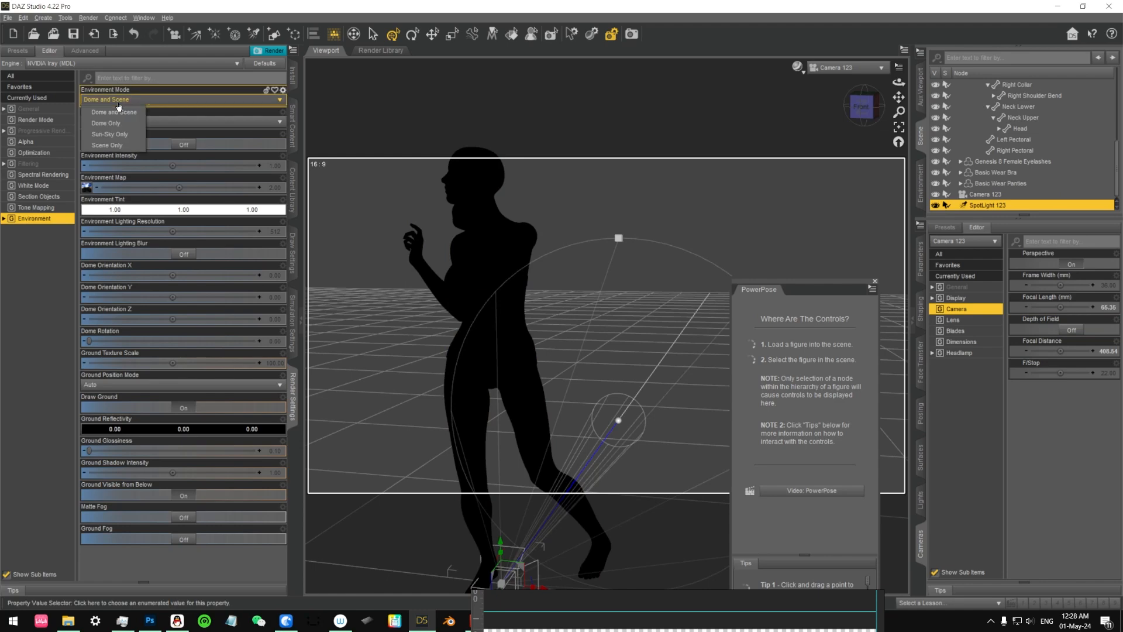
left_click(106, 145)
left_click(150, 103)
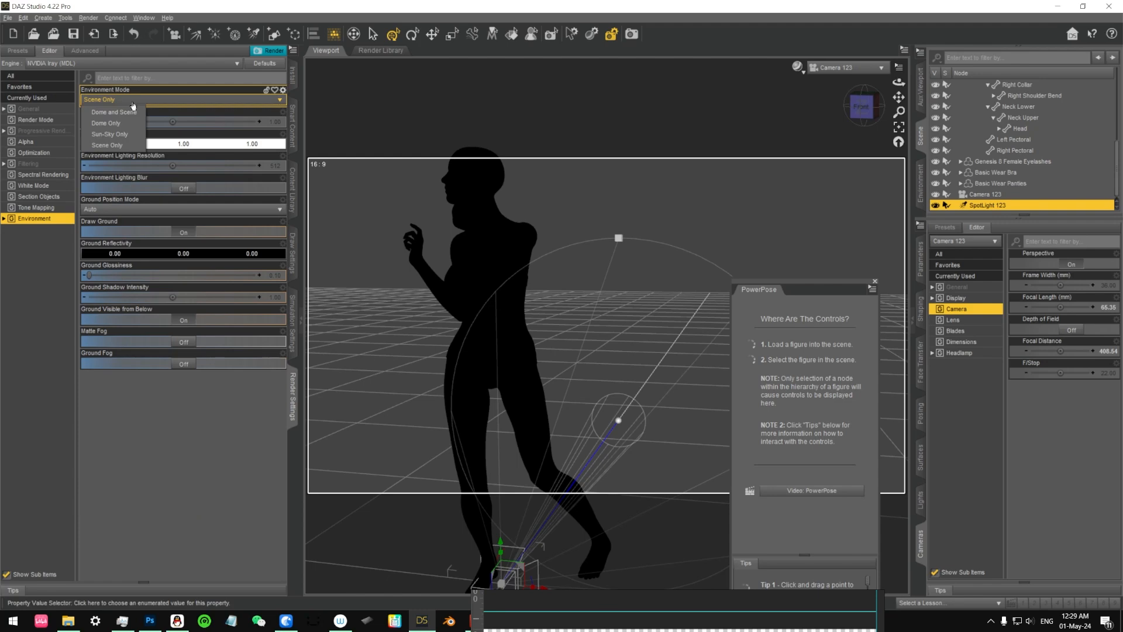
left_click(133, 104)
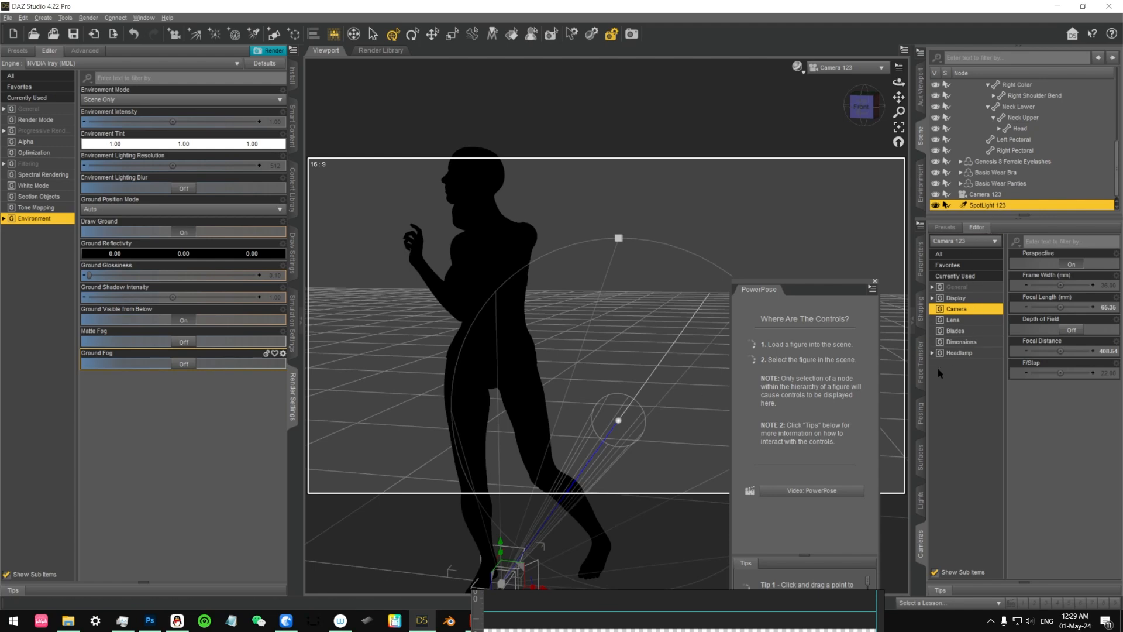
Set the luminous flux of SpotLight 123 to 30000 lumen
left_click(921, 500)
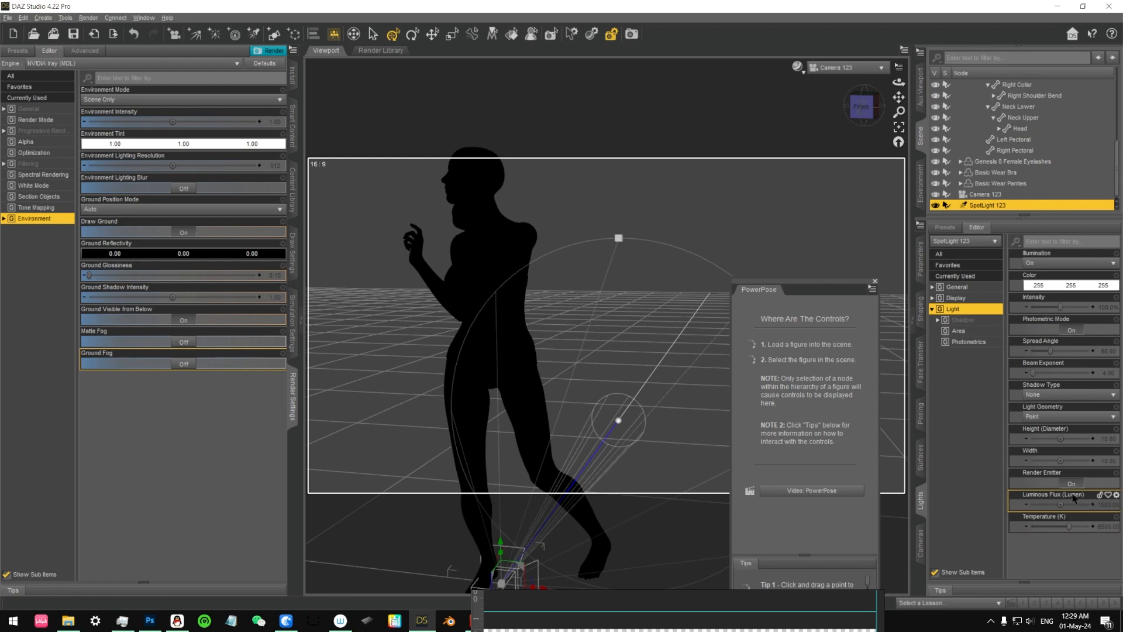
left_click(1106, 505)
type("30")
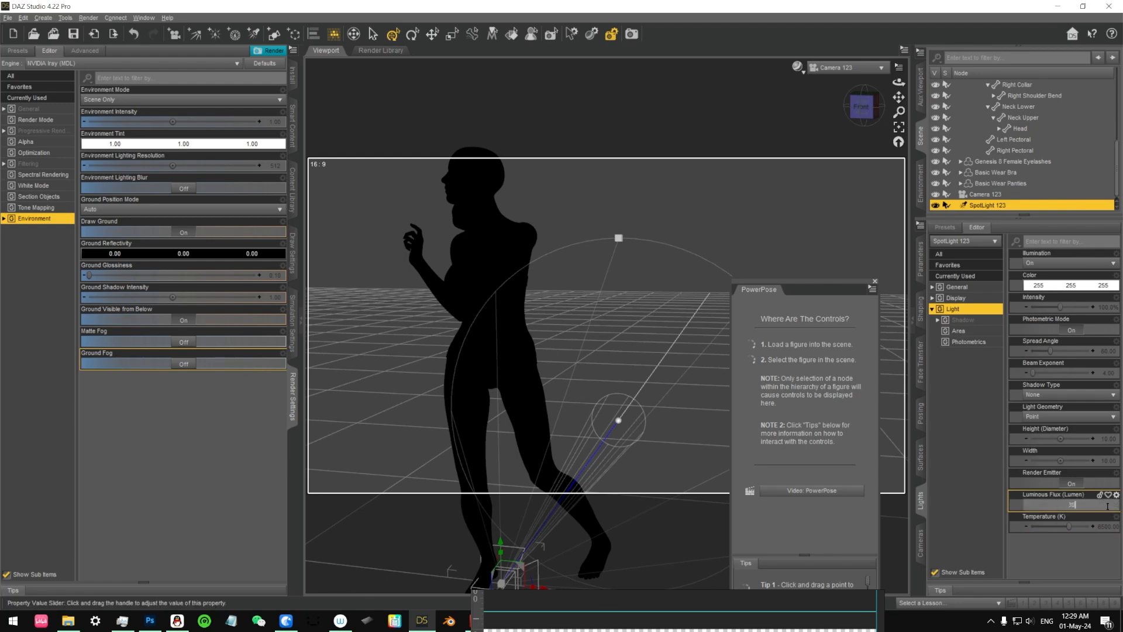
type("000")
key("Return")
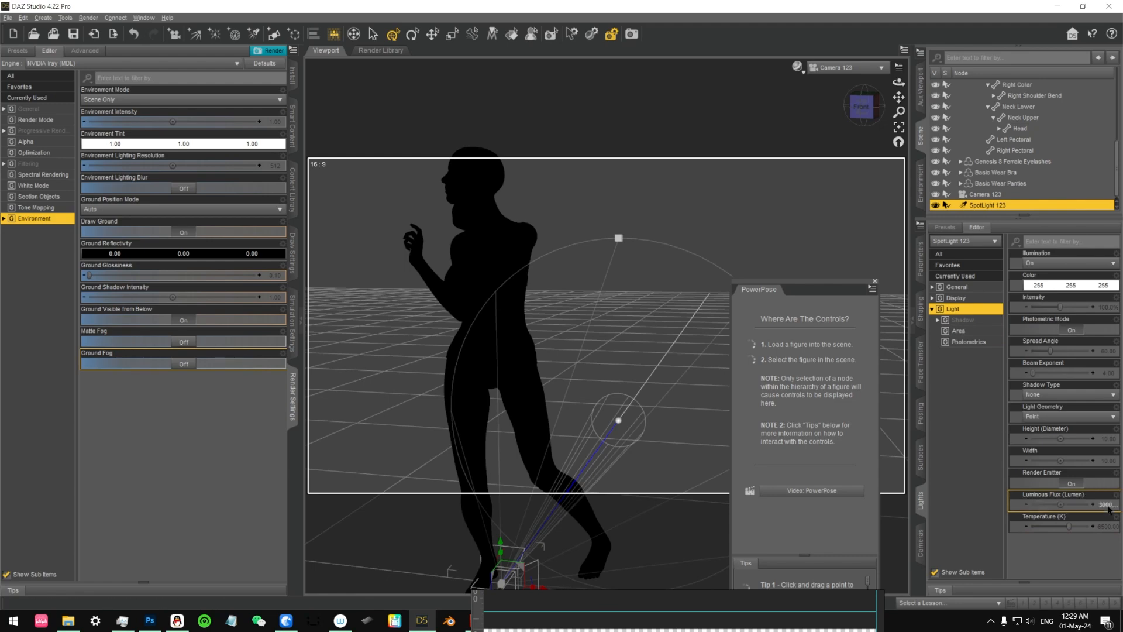
Change the light color of SpotLight 123 to red (255, 0, 4)
left_click(1063, 285)
left_click_drag(648, 273, 545, 239)
left_click(628, 390)
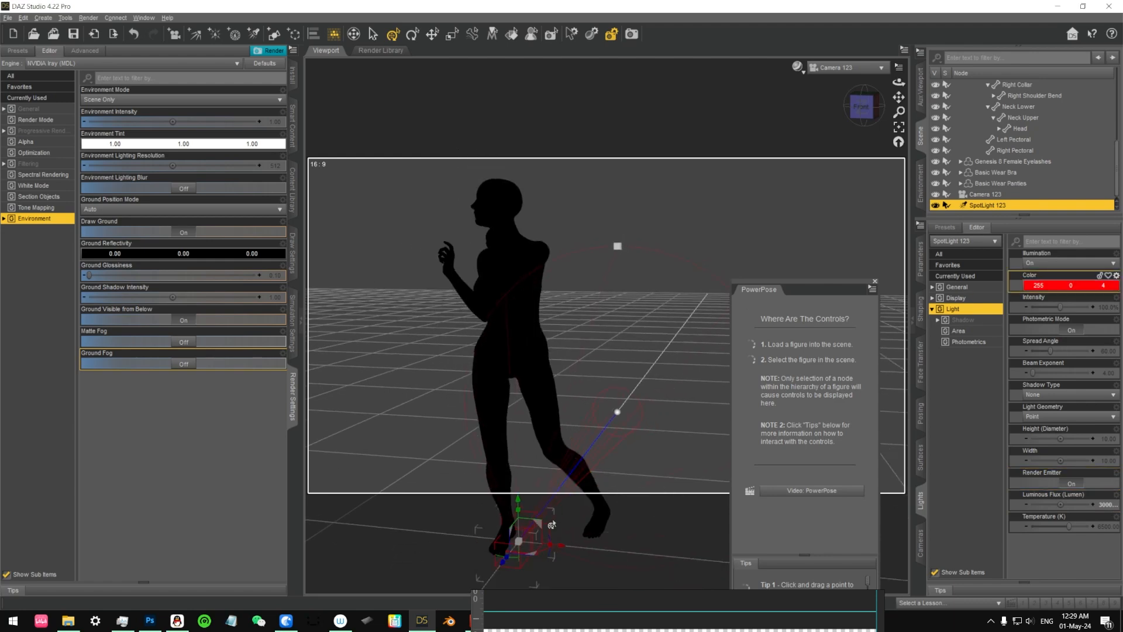
Move the red spotlight away from the figure's feet to the side she faces and raise it to about waist height
left_click(515, 484)
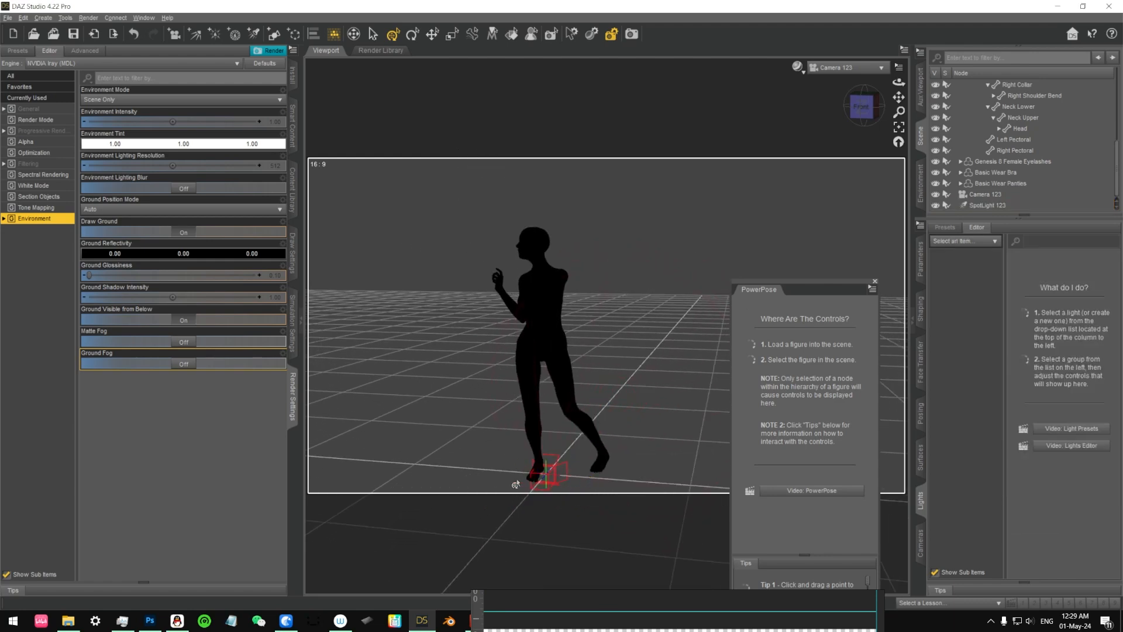
left_click(565, 482)
left_click_drag(589, 481, 474, 466)
left_click_drag(427, 427, 409, 304)
scroll(483, 351, "up", 5)
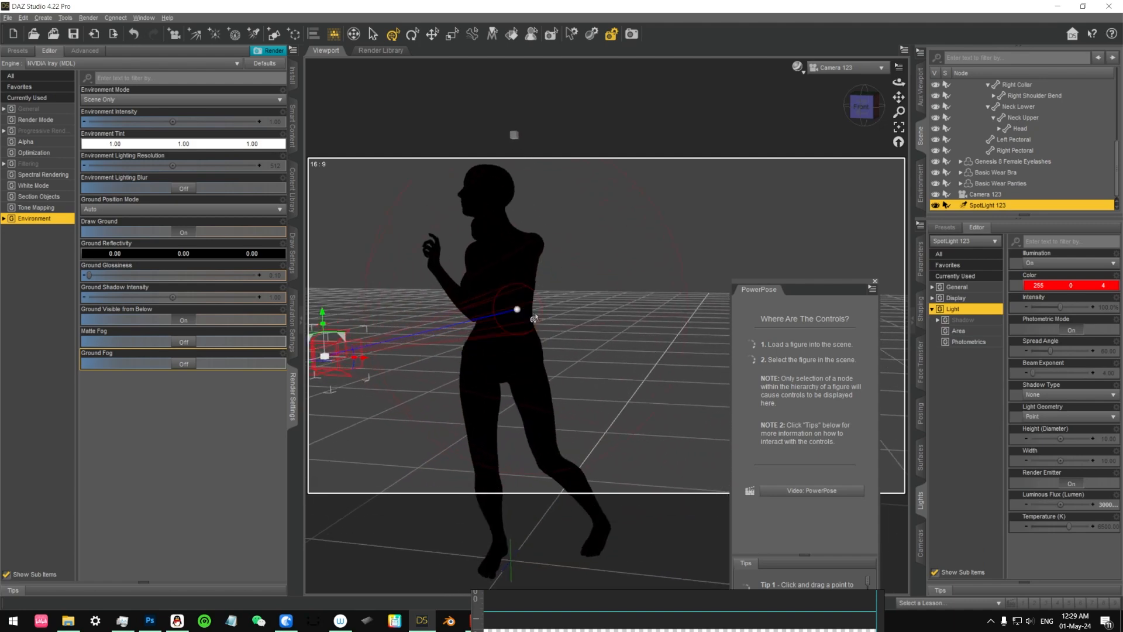
left_click_drag(361, 357, 320, 356)
scroll(560, 336, "down", 4)
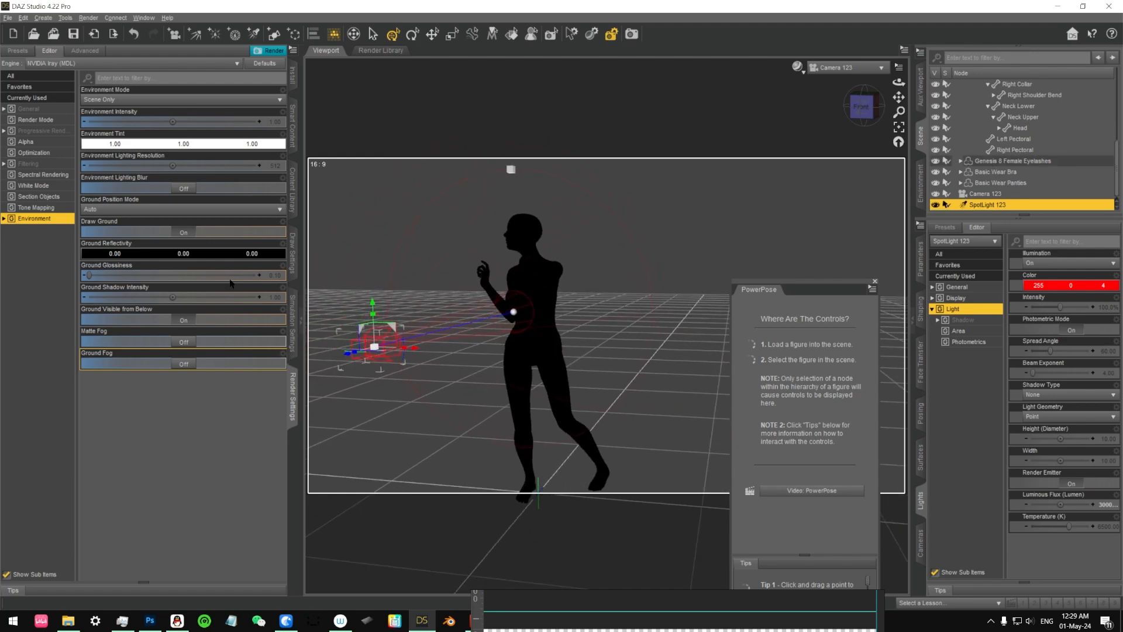
left_click(43, 18)
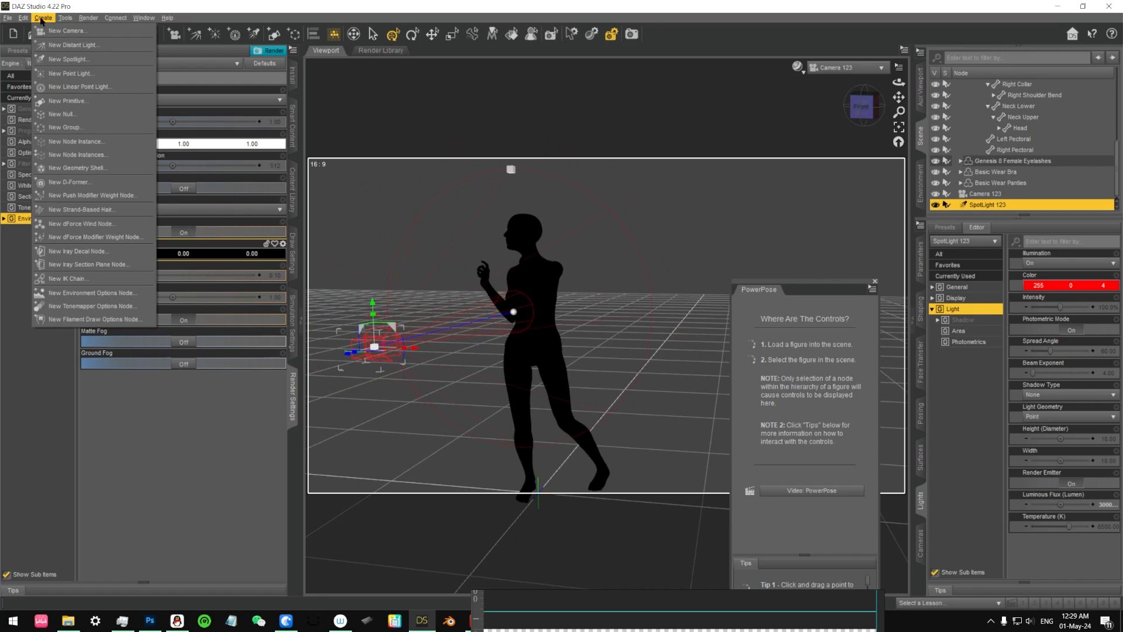
left_click(70, 59)
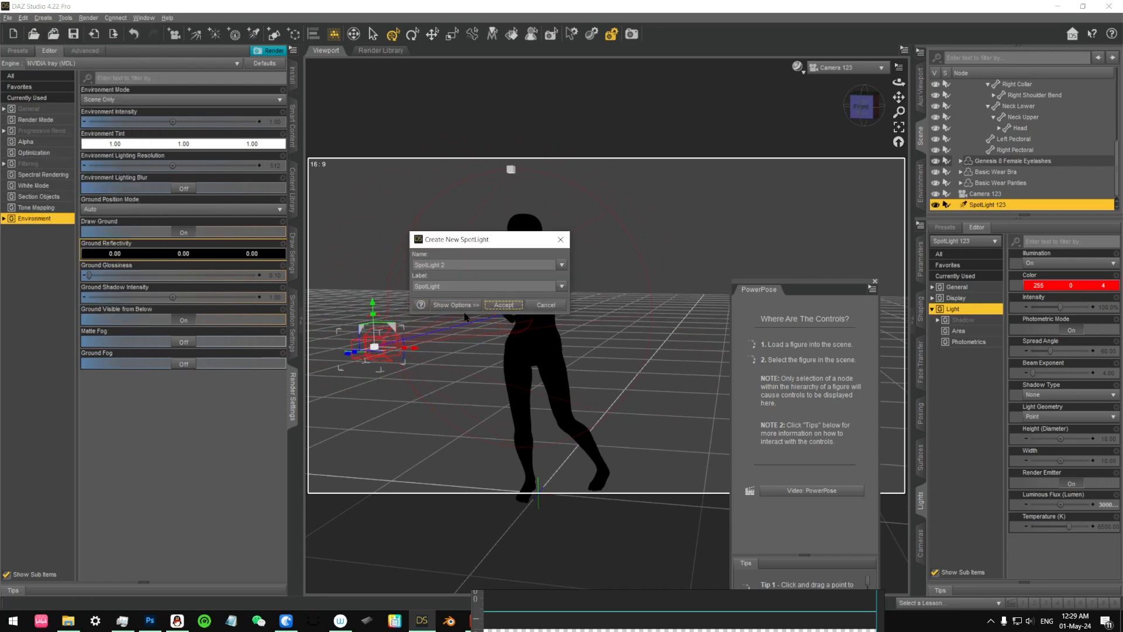
left_click(505, 305)
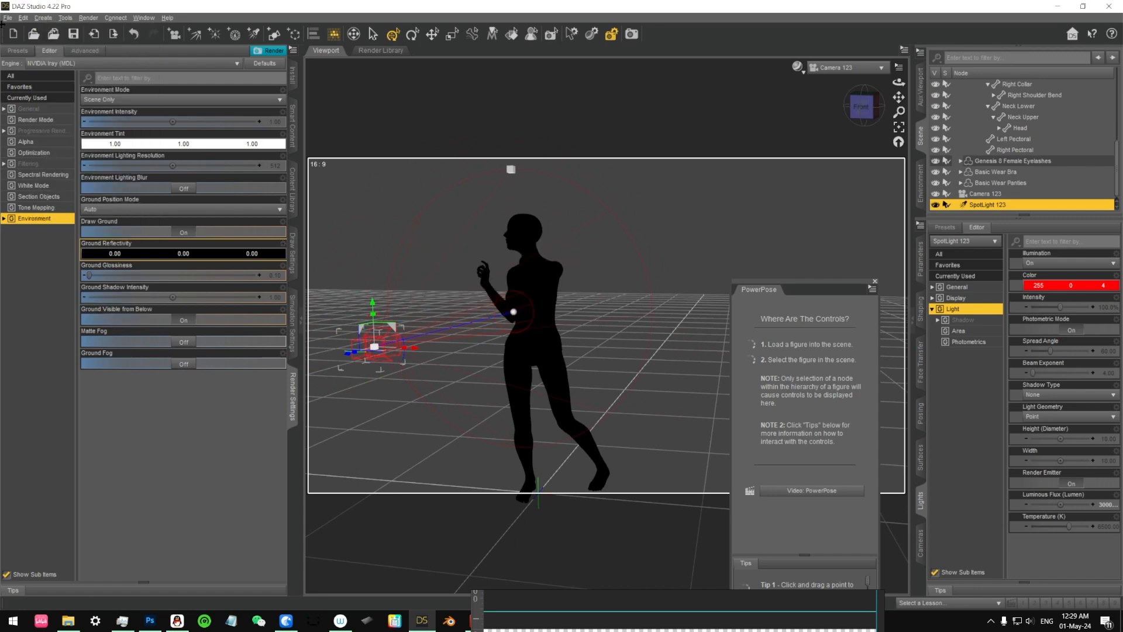
Create a point light labelled PointLight123, raise it to thigh height and move it out in front of the figure
left_click(38, 18)
left_click(70, 70)
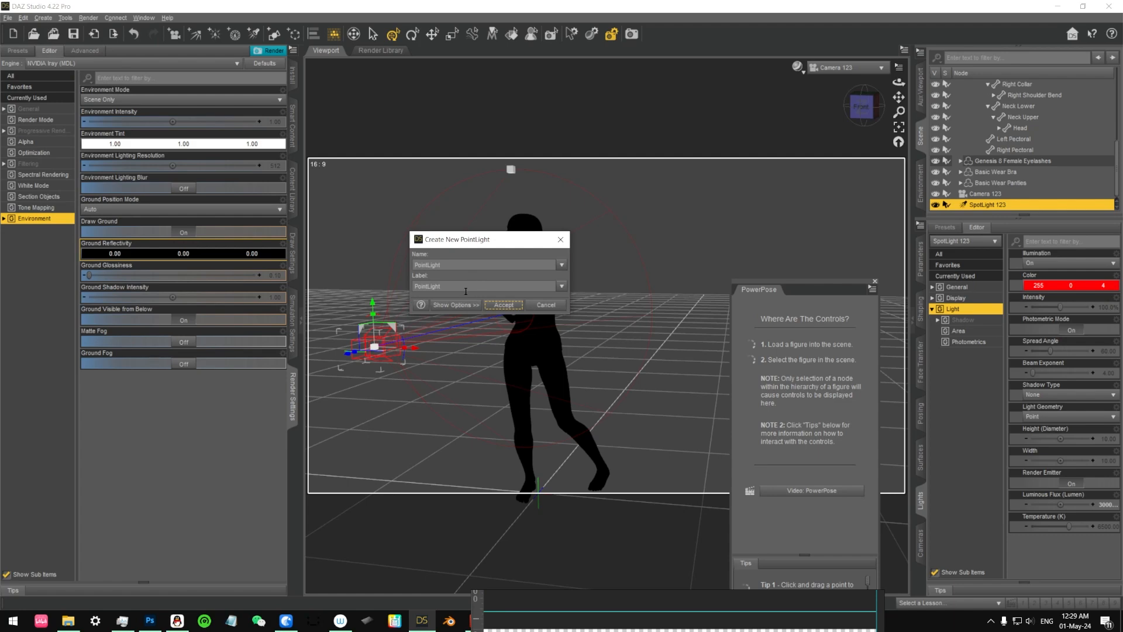
left_click(466, 291)
type("123")
left_click(502, 305)
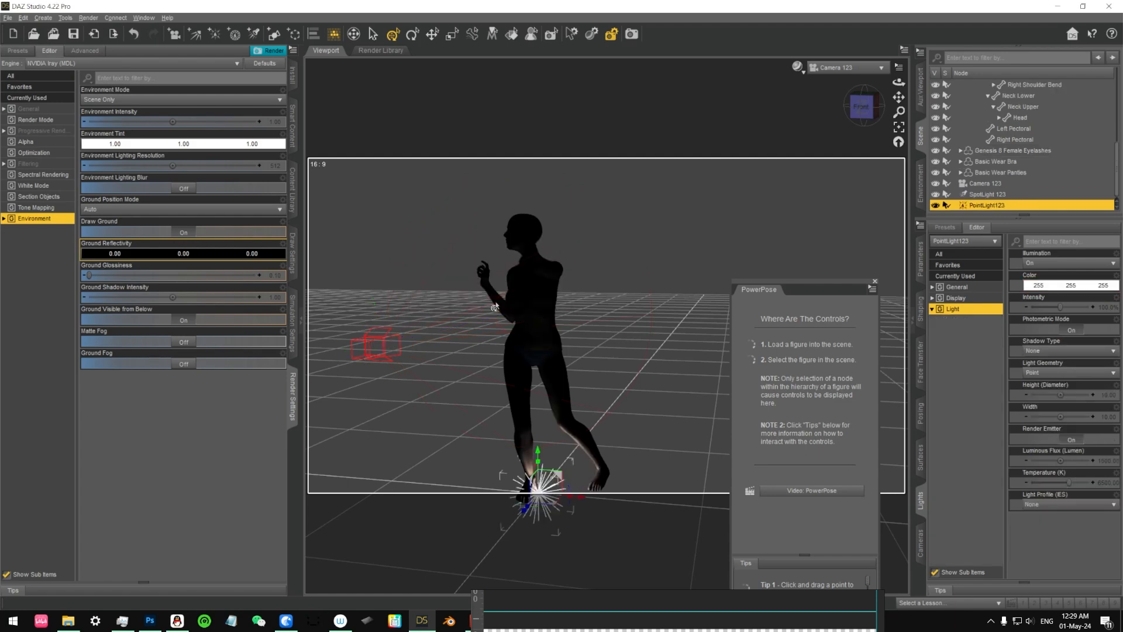
left_click_drag(538, 451, 536, 346)
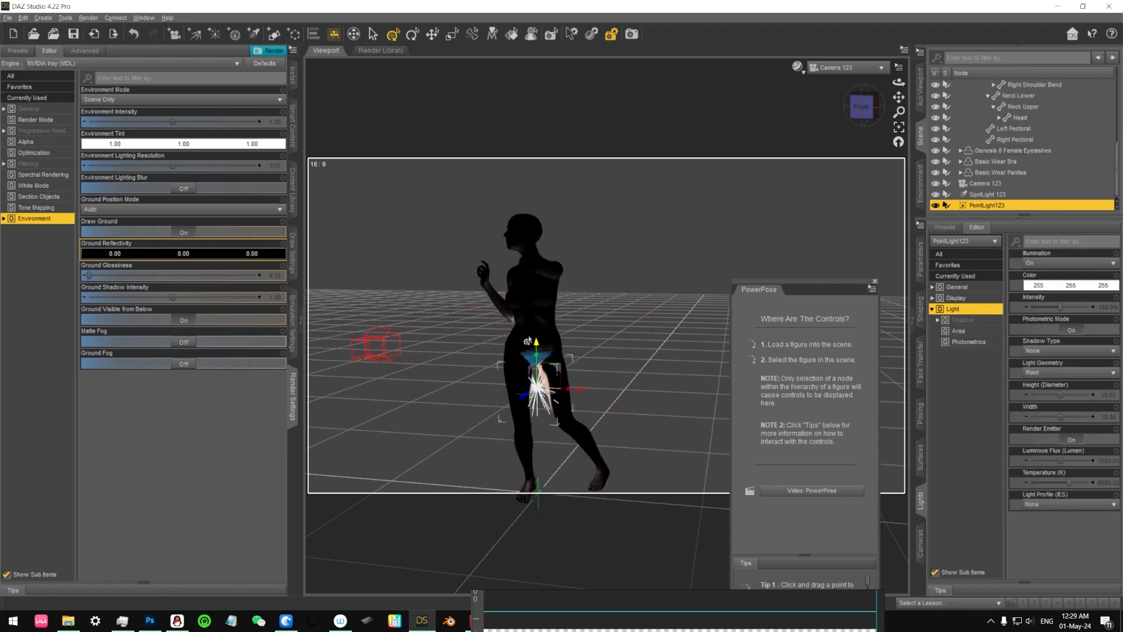
left_click_drag(578, 392, 463, 411)
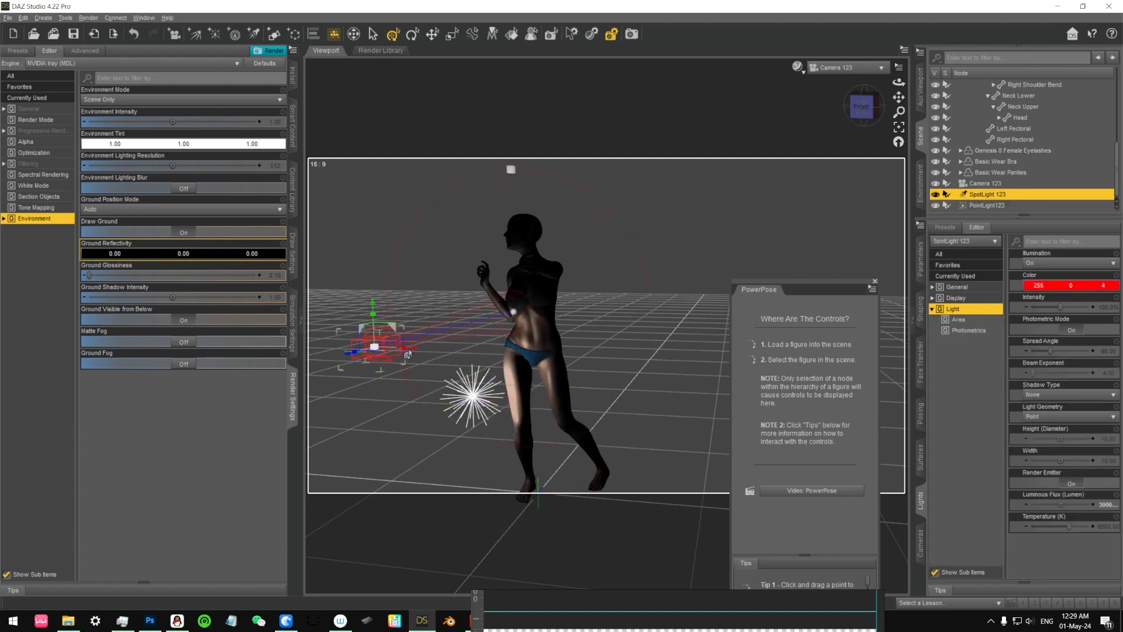
Shift SpotLight 123 slightly closer to the figure and re-enter its luminous flux as 30000 lumen
left_click(374, 351)
left_click_drag(417, 354, 432, 355)
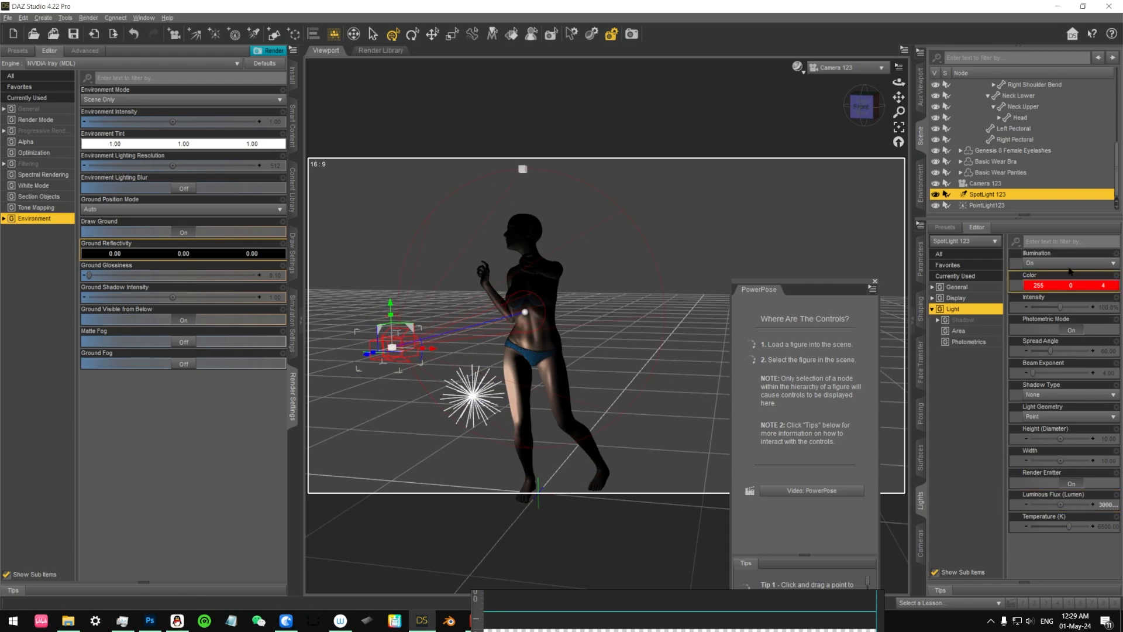
left_click(1104, 504)
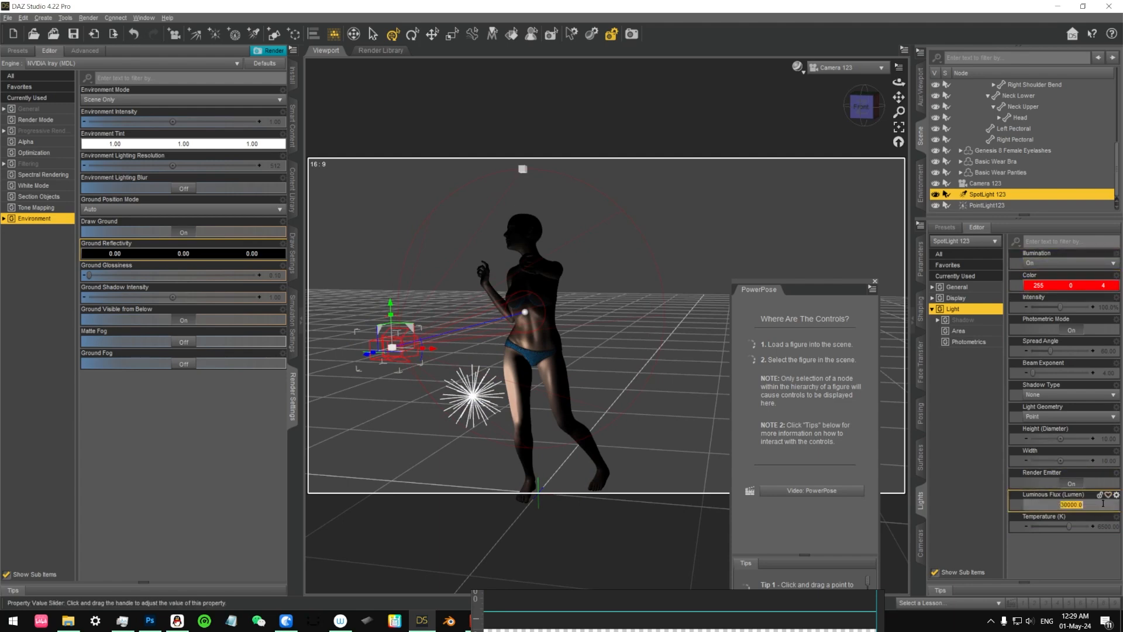
type("30000")
key("Return")
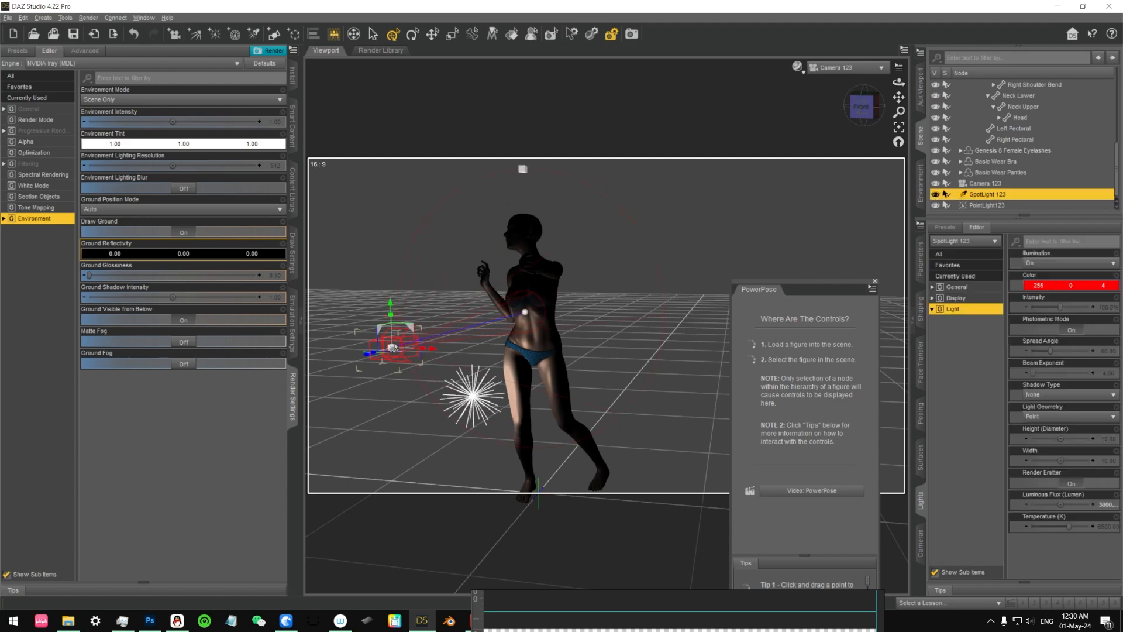
Raise SpotLight 123 to roughly the figure's chest height and slide it sideways until it lines up with her body
left_click_drag(392, 306, 390, 267)
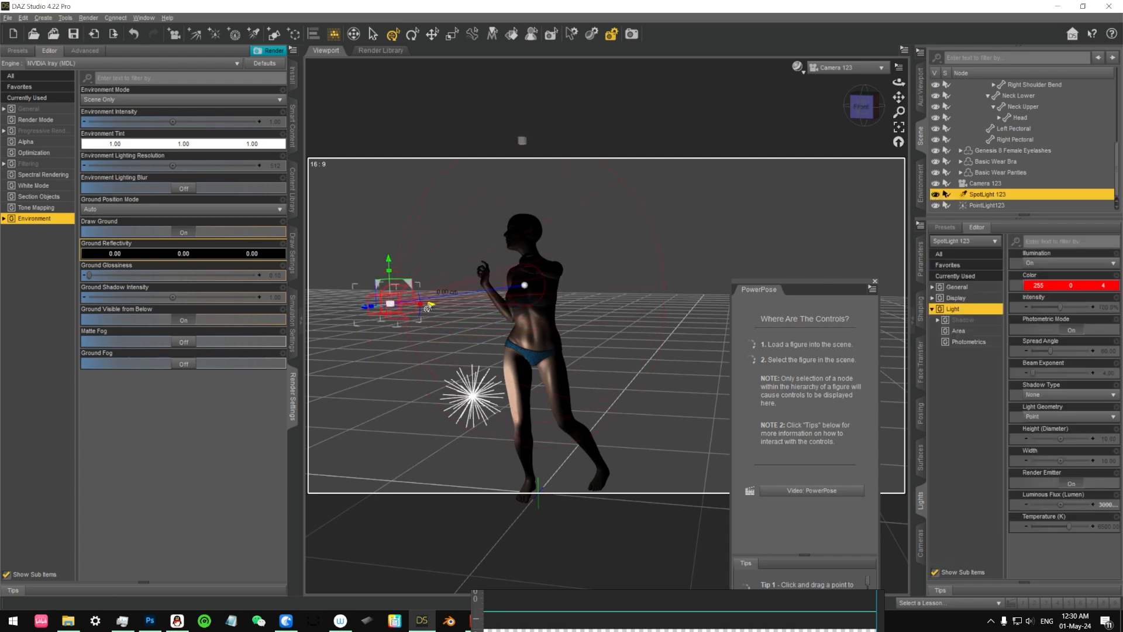
left_click_drag(430, 304, 436, 305)
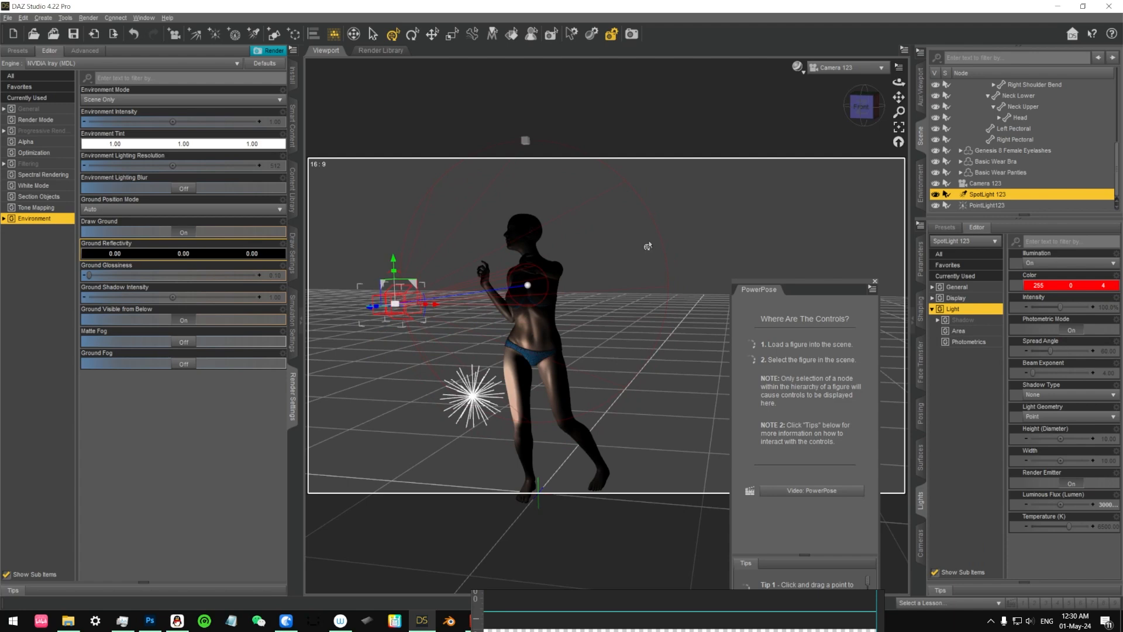
middle_click_drag(649, 246, 627, 379)
left_click(580, 489)
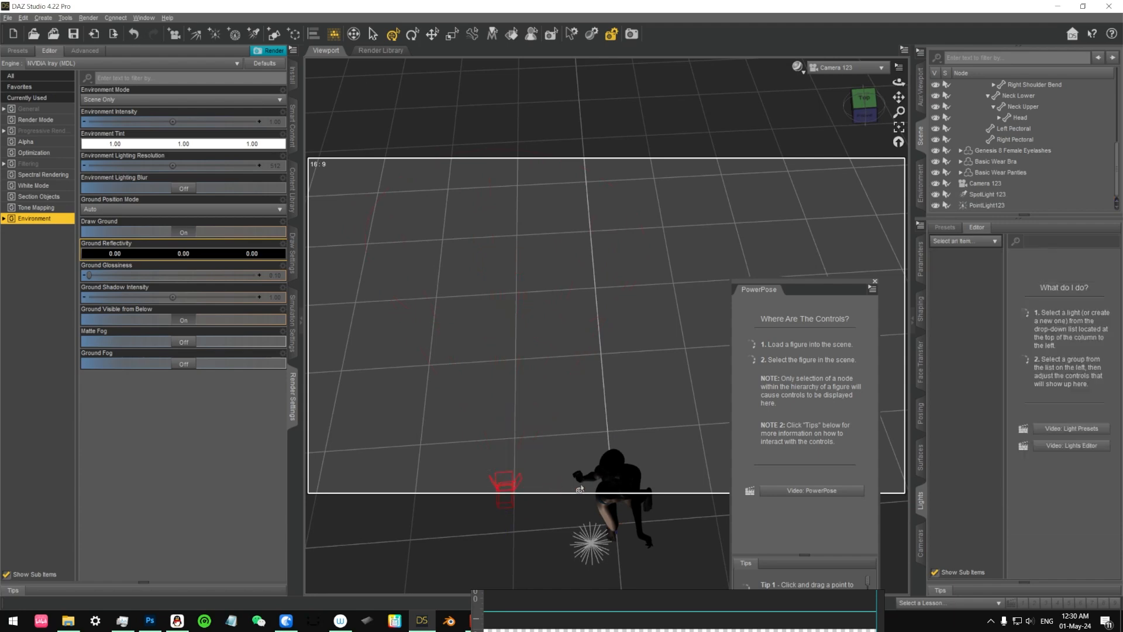
left_click(516, 482)
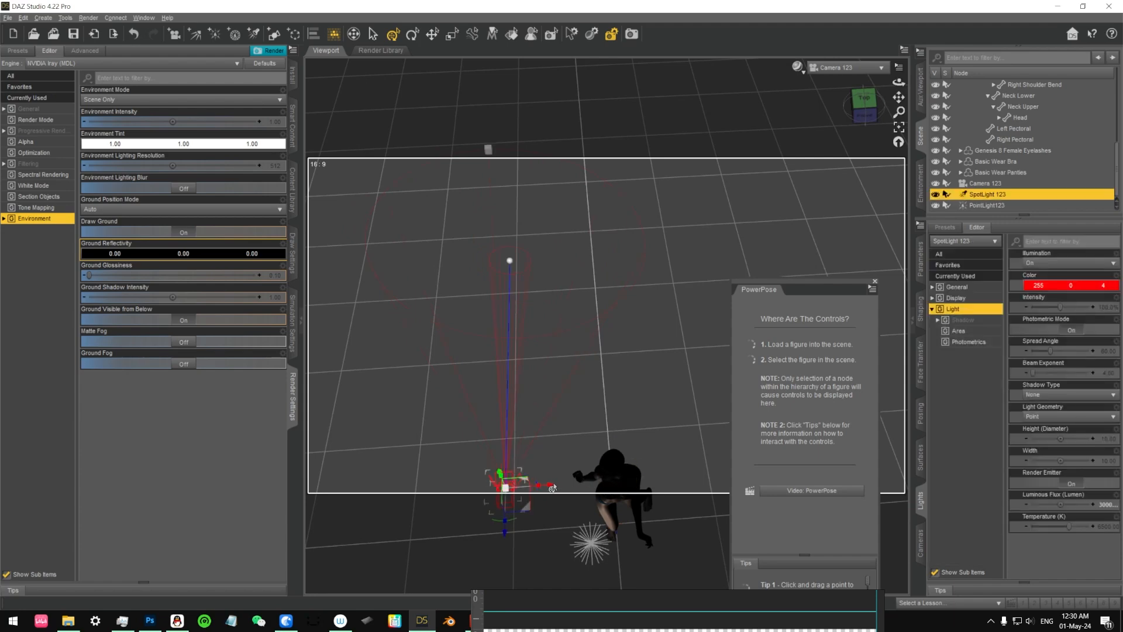
left_click_drag(547, 487, 652, 481)
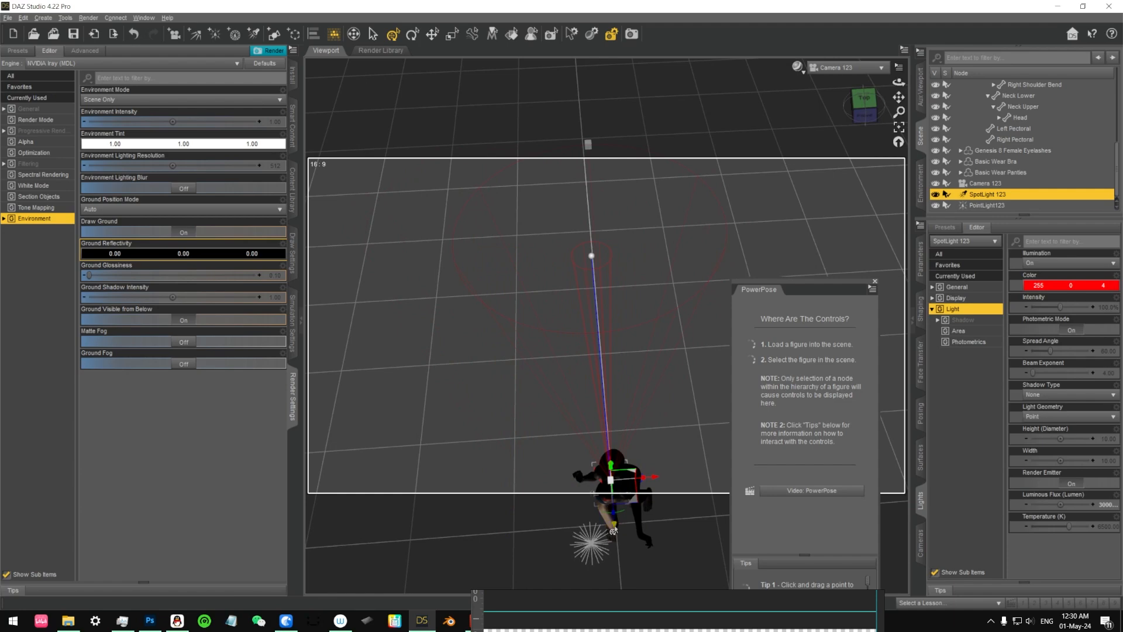
Pull SpotLight 123 out in front of the figure, well beyond the point light, so its red light reaches her whole front
left_click_drag(614, 527, 618, 594)
scroll(685, 469, "down", 3)
middle_click_drag(687, 462, 650, 422)
middle_click_drag(547, 436, 492, 449)
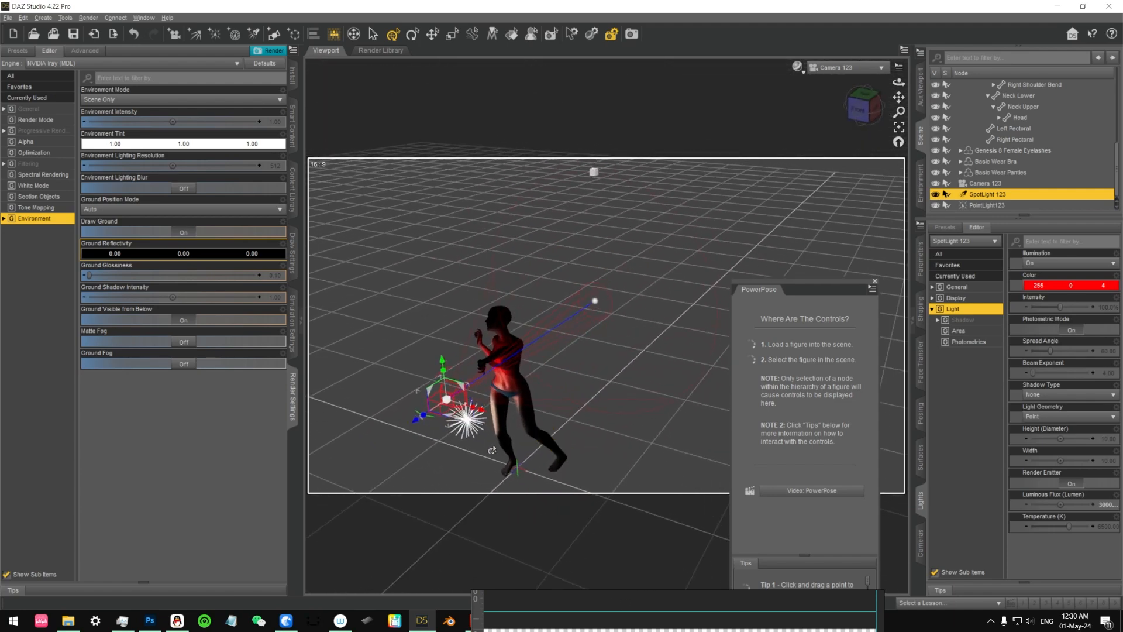
left_click_drag(416, 423, 322, 481)
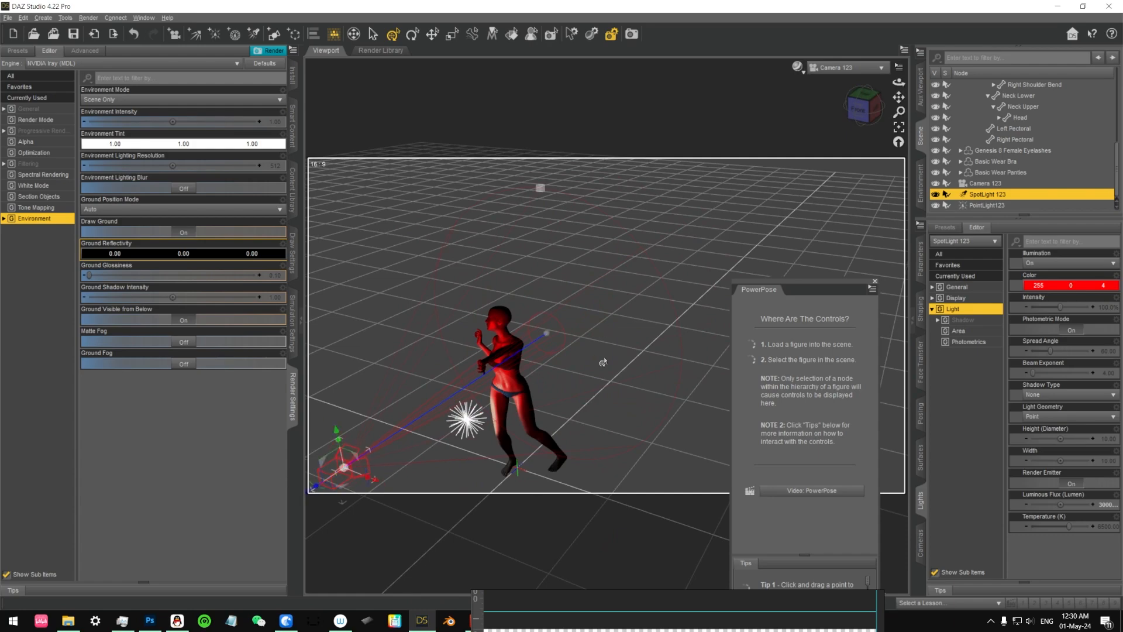
Examine the red lighting on the figure from several angles and look through the viewport draw styles
middle_click_drag(602, 364, 629, 404)
left_click(607, 388)
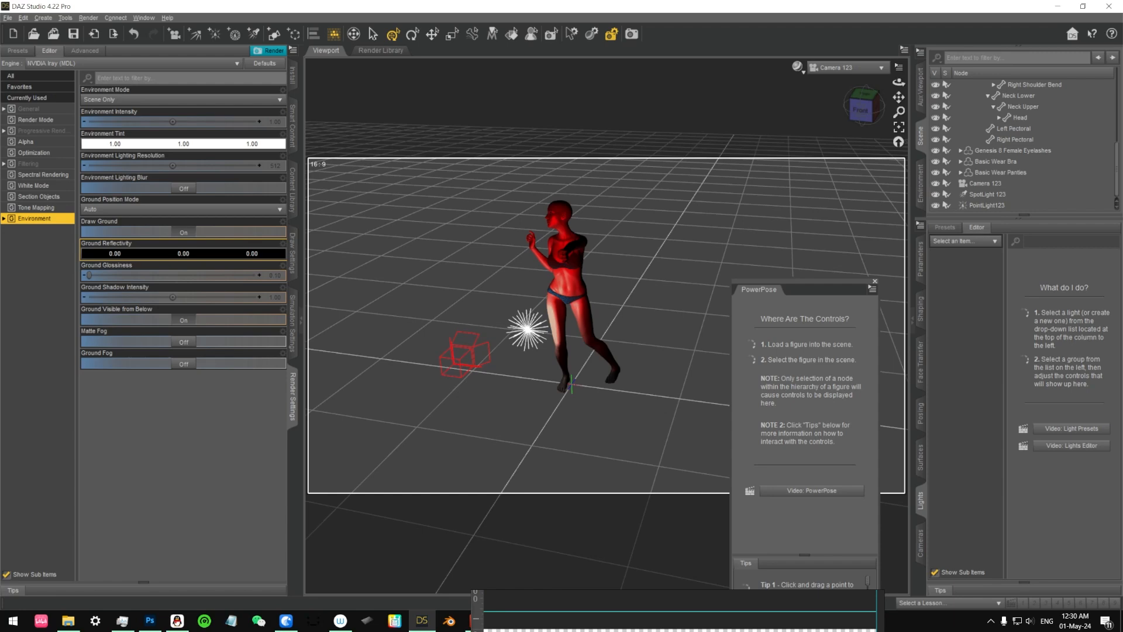
middle_click_drag(691, 209, 682, 206)
left_click(798, 67)
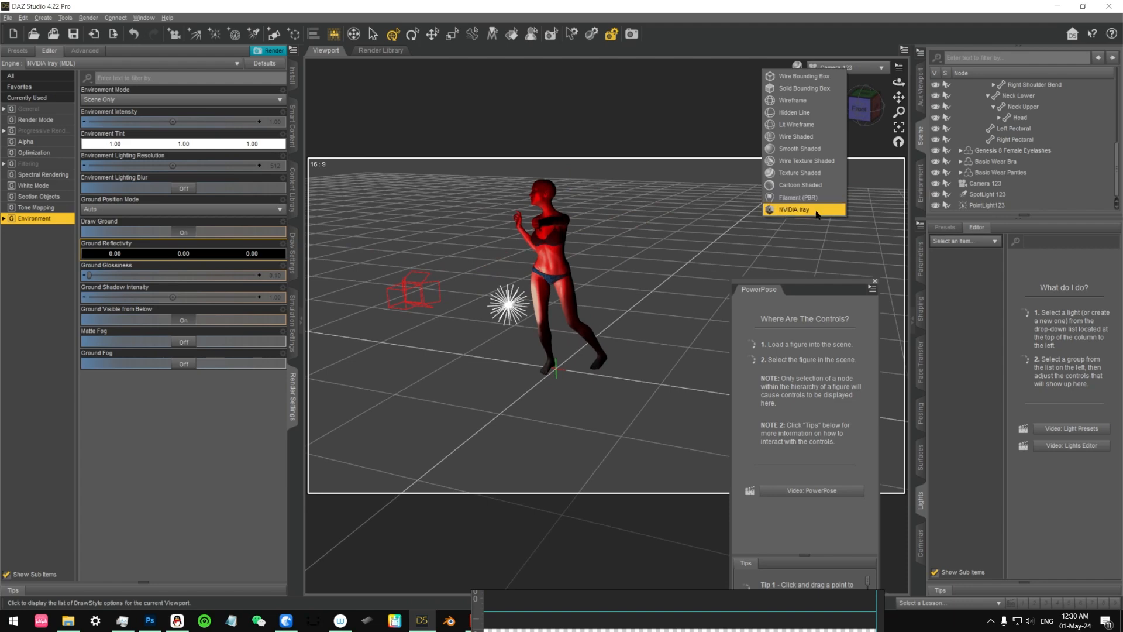
left_click(798, 168)
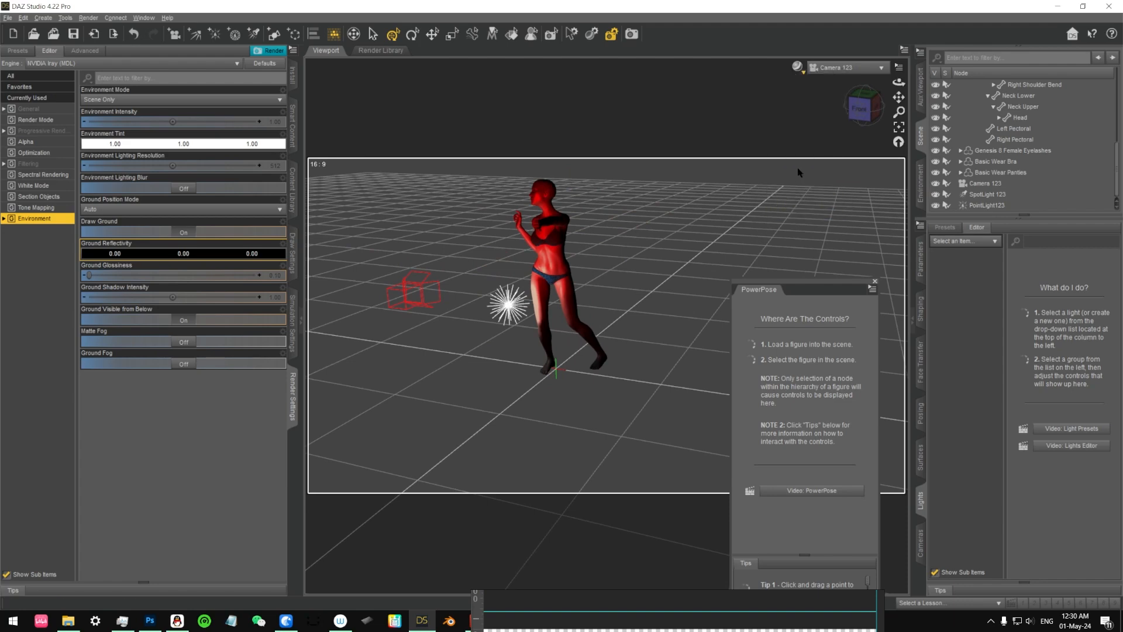
middle_click_drag(636, 255, 636, 256)
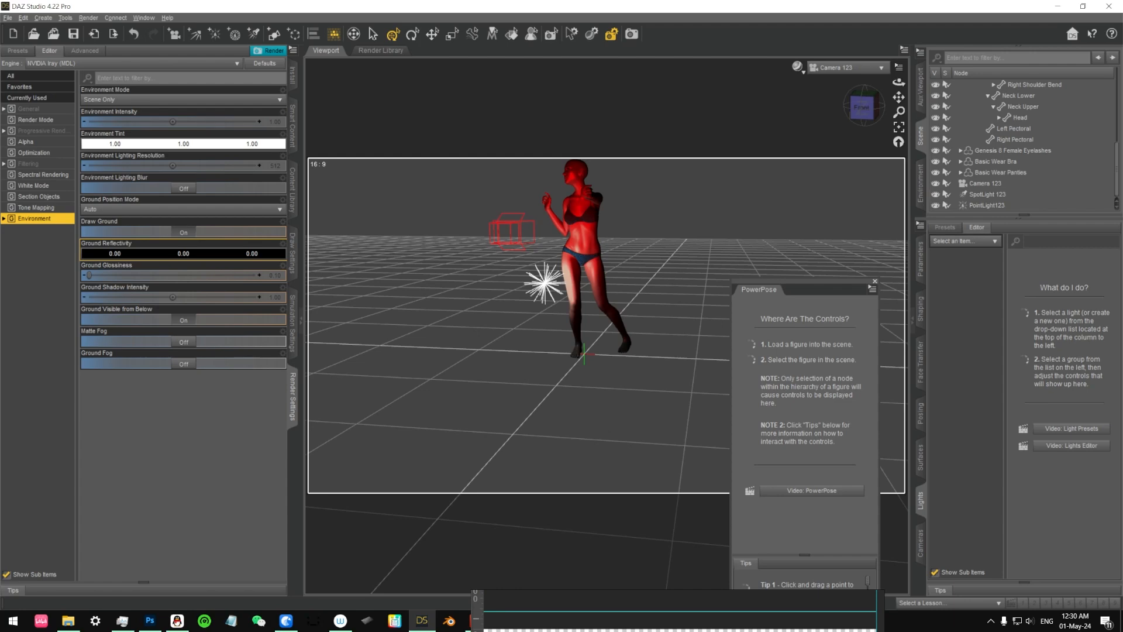
middle_click_drag(673, 261, 693, 362)
scroll(642, 270, "up", 4)
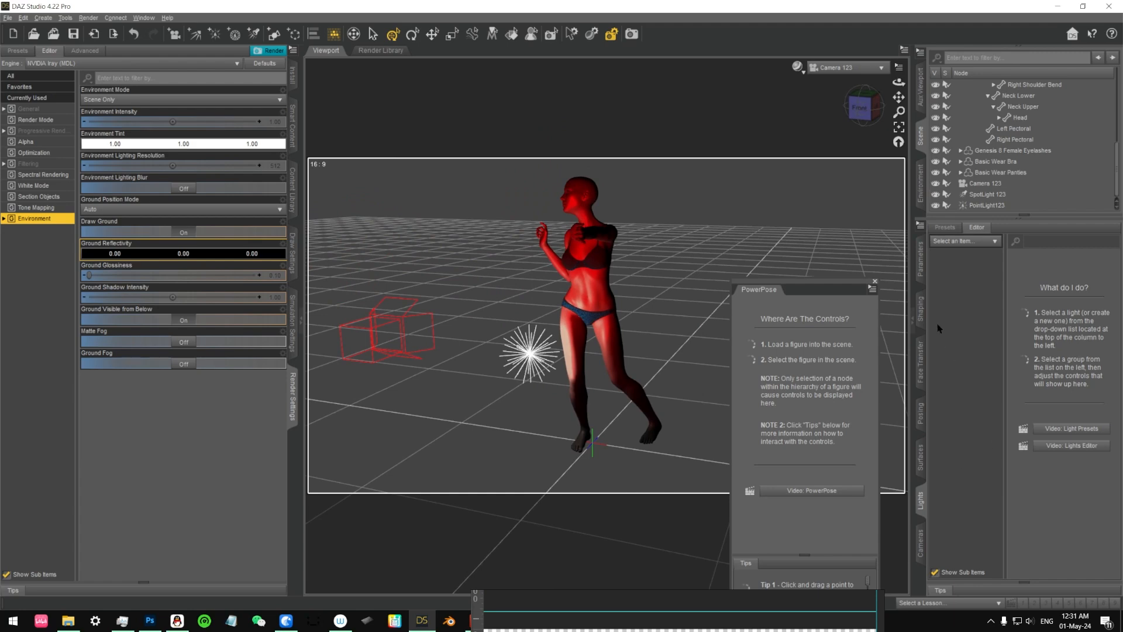
Show the settings of Camera 123 and lower its focal length to about 31 mm
left_click(989, 183)
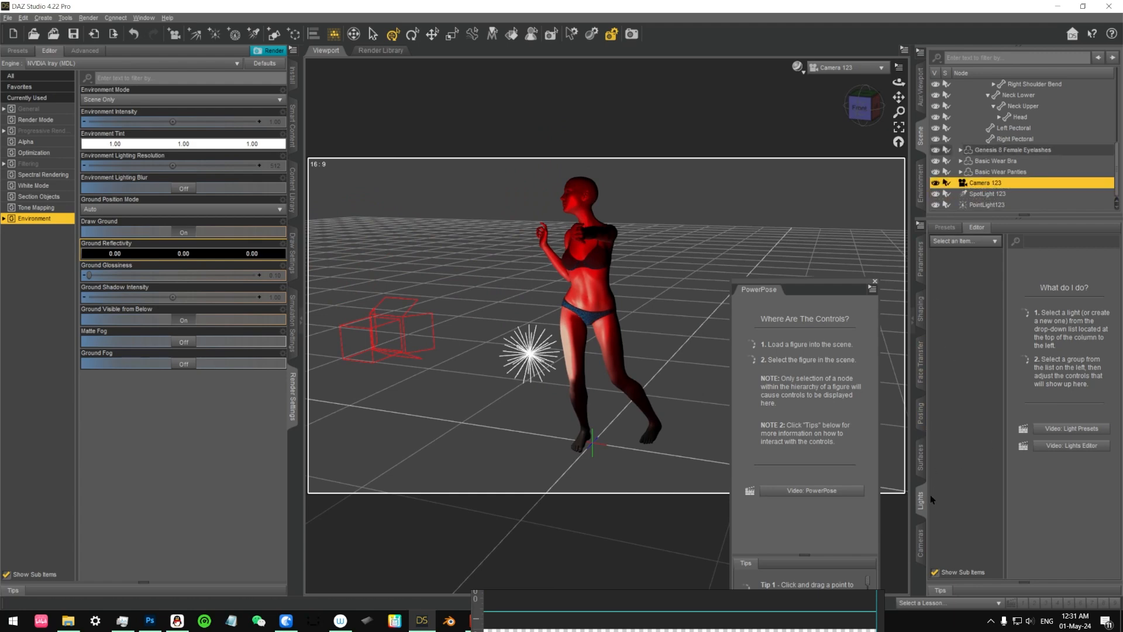
left_click(922, 556)
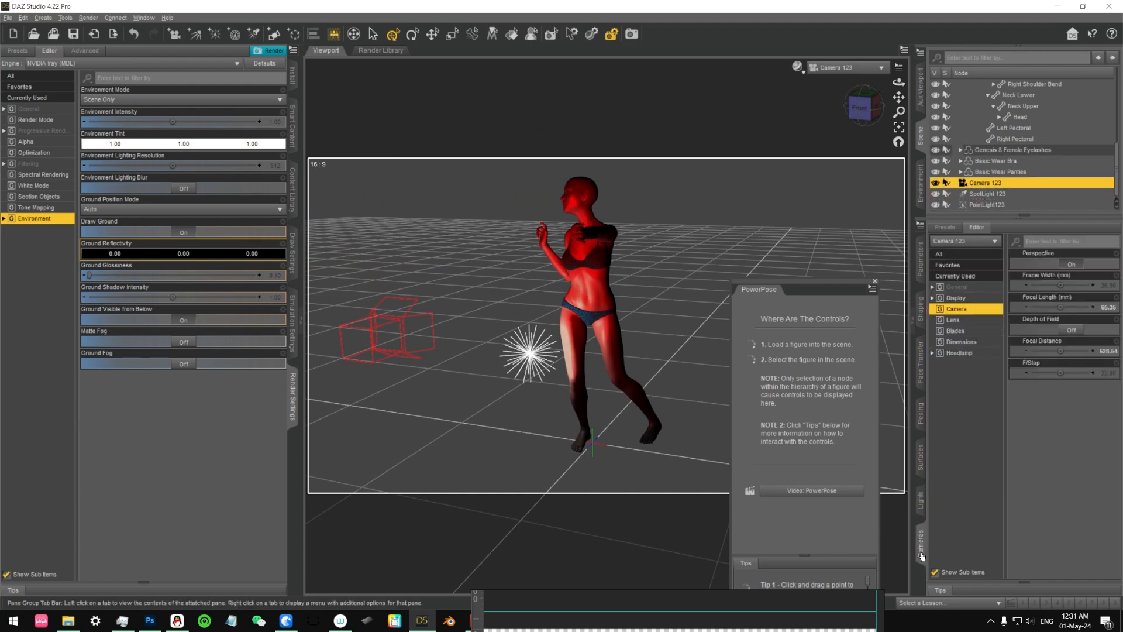
mouse_move(669, 260)
middle_mouse_down()
mouse_move(673, 225)
mouse_move(714, 277)
mouse_move(686, 249)
middle_mouse_up()
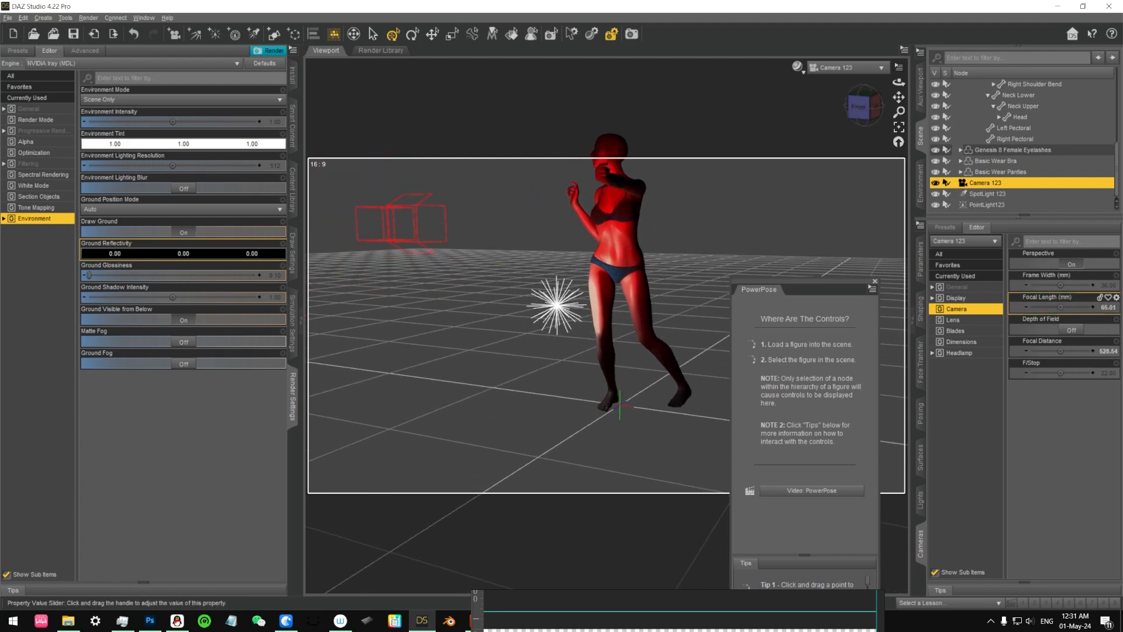
left_click_drag(1060, 308, 1014, 308)
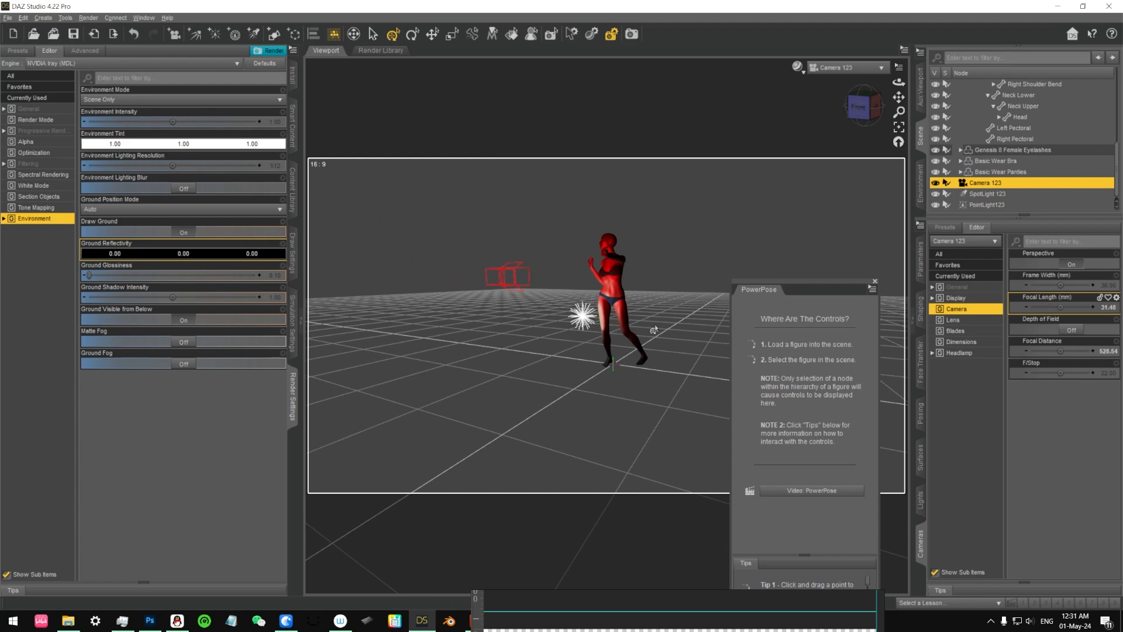
Examine the wide-angle perspective distortion on the figure from close up and from low angles
middle_click_drag(654, 331, 624, 302)
scroll(650, 342, "up", 5)
left_click(651, 384)
middle_click_drag(636, 384, 646, 401)
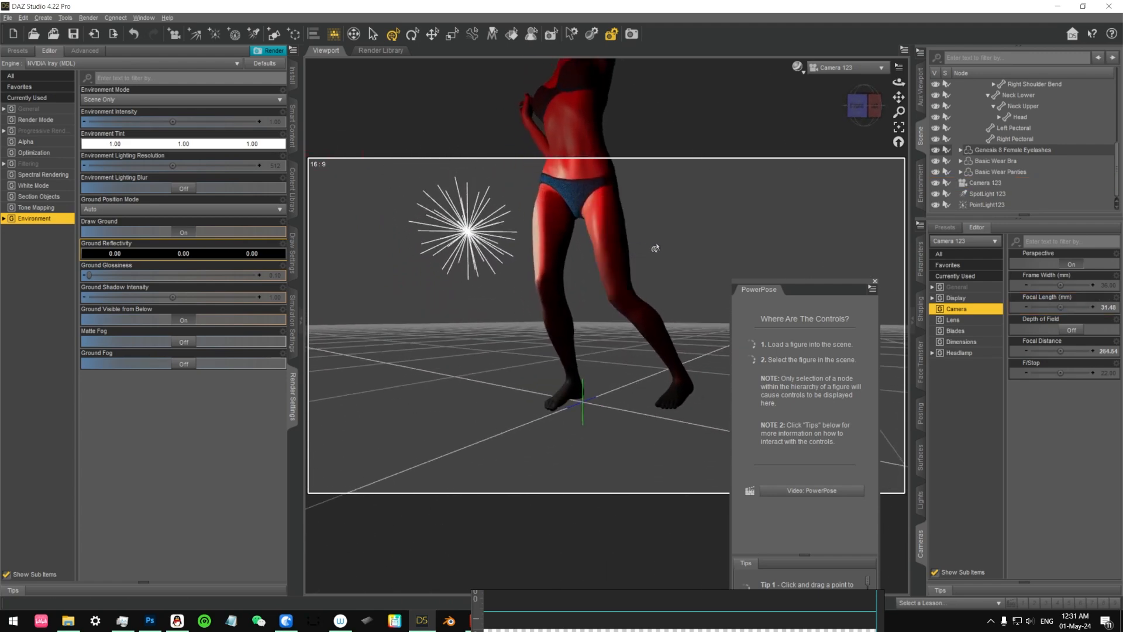
middle_click_drag(691, 251, 654, 267)
scroll(672, 248, "down", 3)
scroll(639, 267, "up", 2)
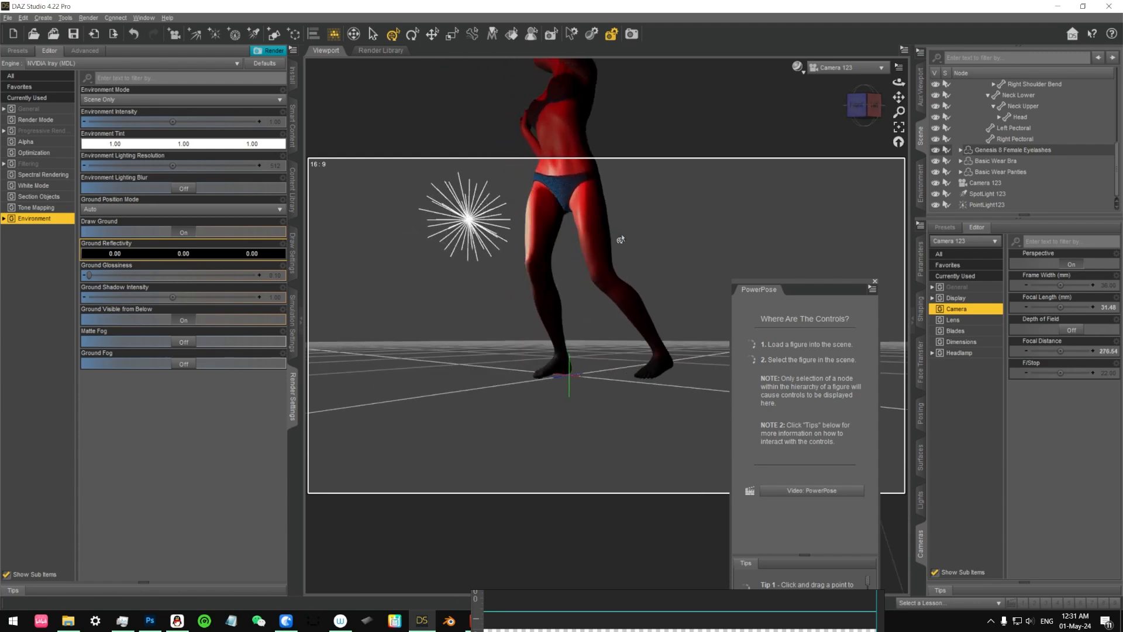
mouse_move(621, 240)
middle_mouse_down()
mouse_move(607, 250)
mouse_move(650, 275)
mouse_move(603, 225)
mouse_move(642, 254)
mouse_move(653, 237)
mouse_move(637, 233)
middle_mouse_up()
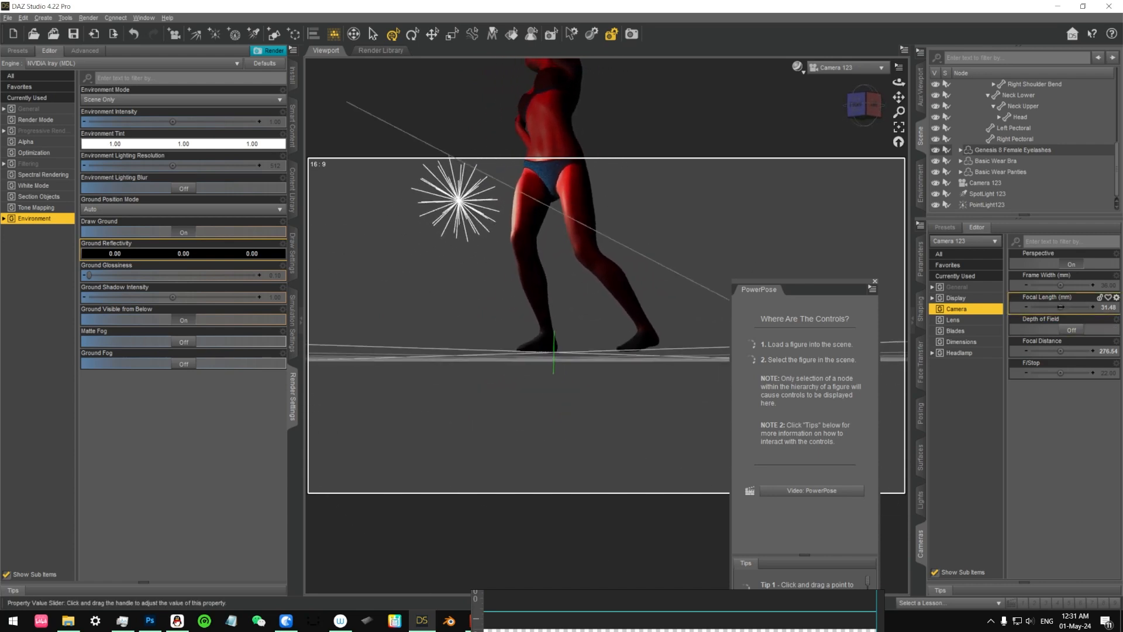
Raise the focal length of Camera 123 to about 155 mm and compare the figure's perspective at different distances
left_click_drag(1061, 307, 1079, 307)
scroll(627, 336, "down", 15)
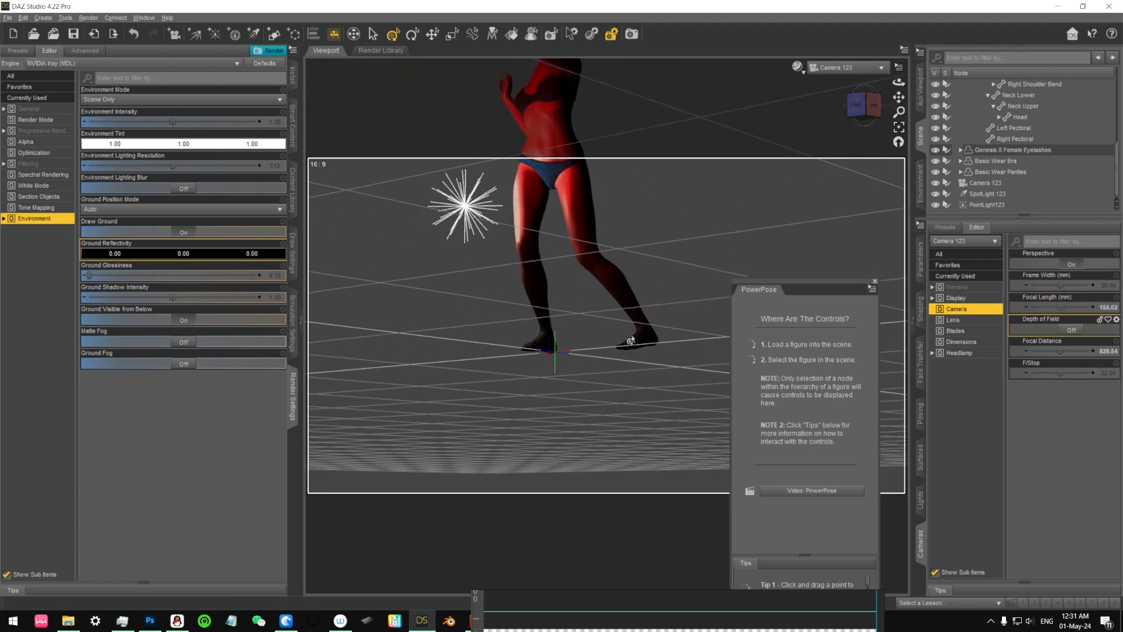
scroll(630, 339, "up", 15)
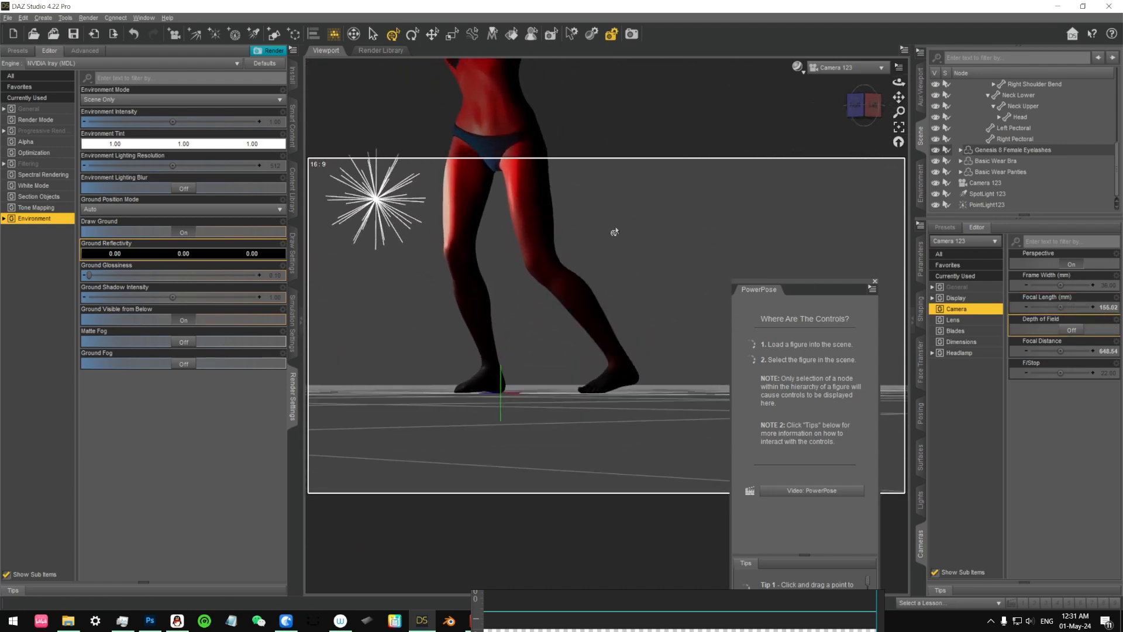
scroll(614, 233, "down", 5)
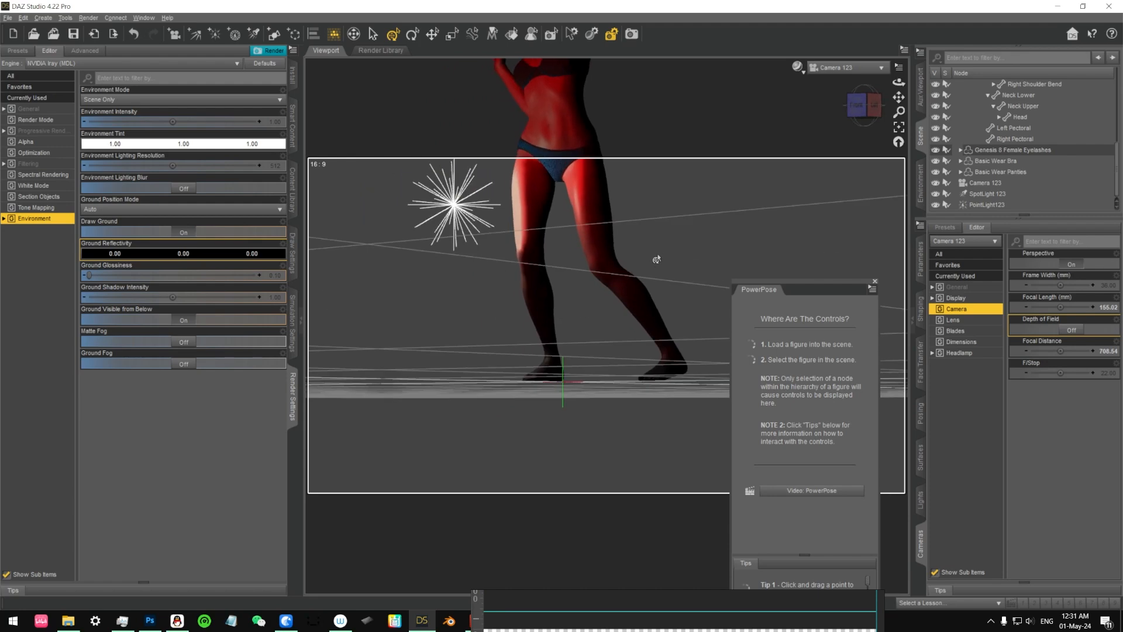
scroll(657, 259, "up", 5)
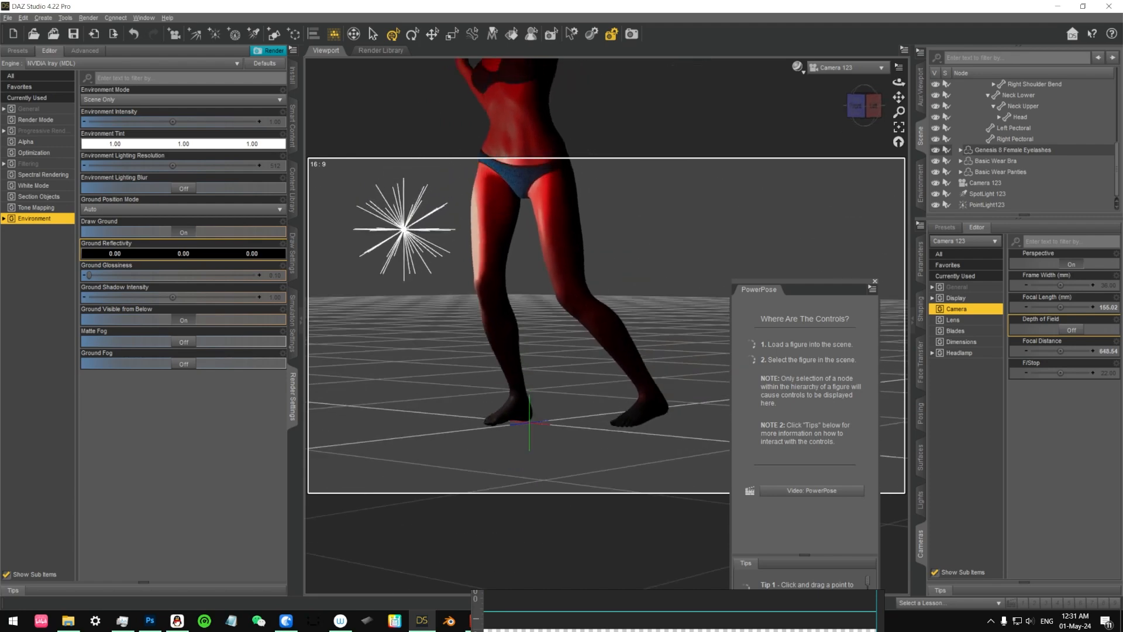
mouse_move(666, 273)
middle_mouse_down()
mouse_move(676, 263)
mouse_move(657, 264)
mouse_move(665, 280)
mouse_move(661, 269)
middle_mouse_up()
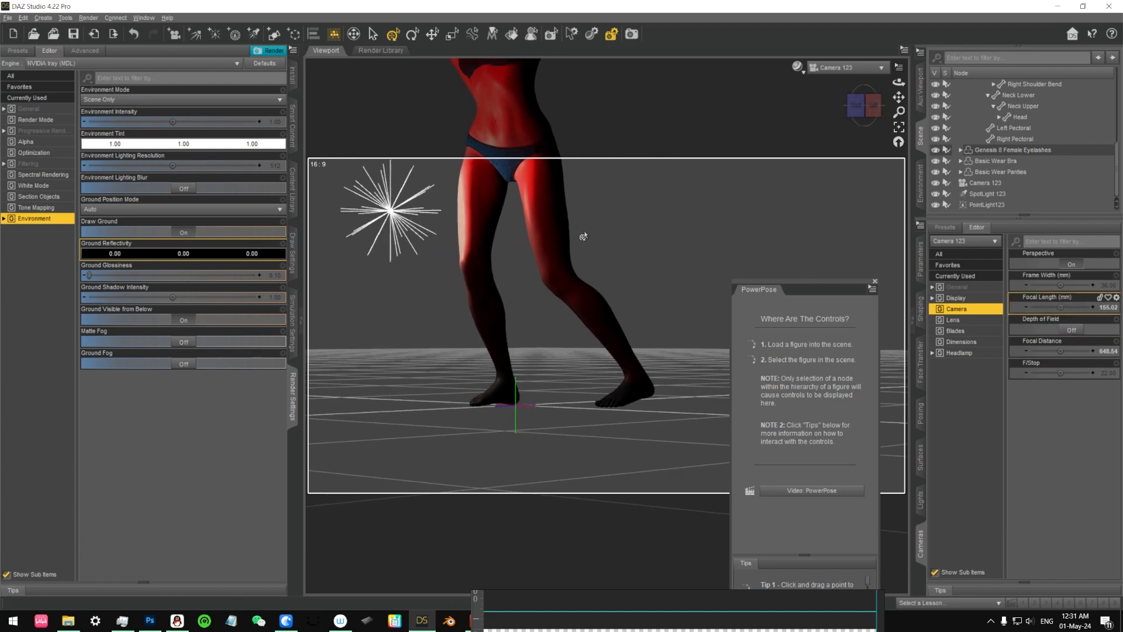
middle_click_drag(592, 227, 615, 235)
middle_click_drag(672, 290, 679, 259)
scroll(679, 279, "down", 1)
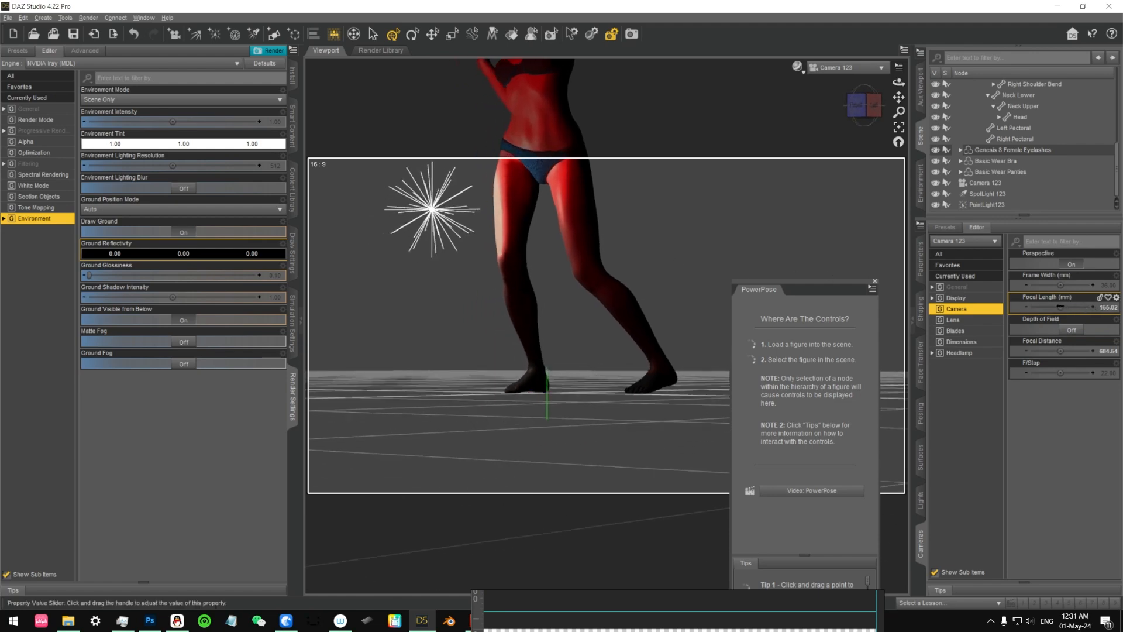
Try a focal length of about 179 mm on Camera 123, reduce it to about 164 mm and reframe the figure
mouse_move(1061, 307)
left_mouse_down()
mouse_move(1073, 306)
mouse_move(1060, 306)
left_mouse_up()
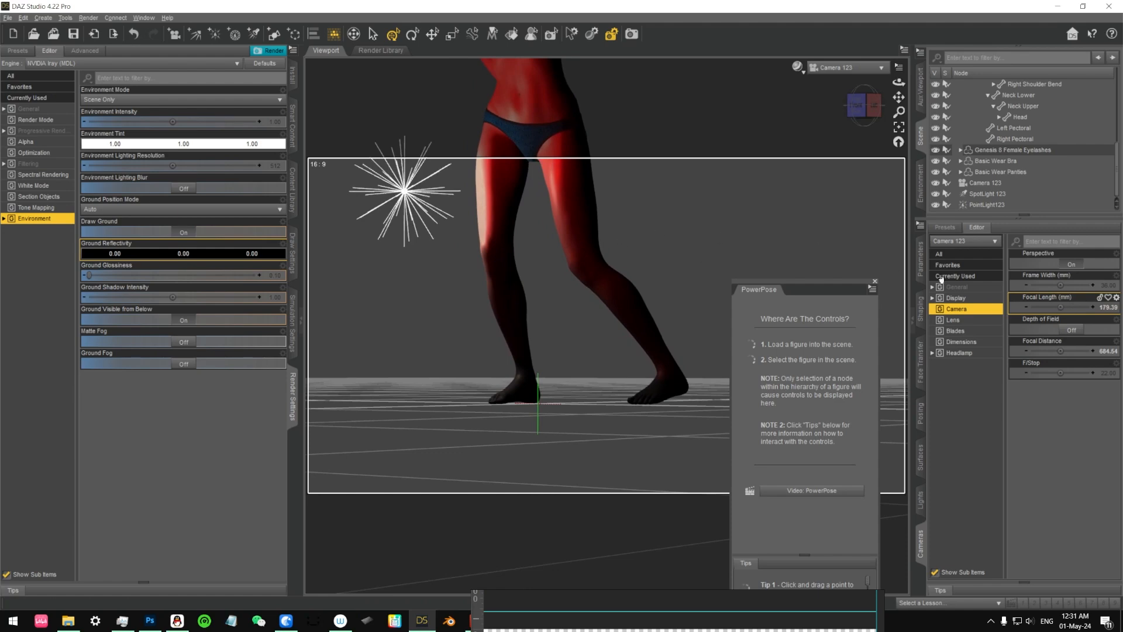
mouse_move(621, 258)
middle_mouse_down()
mouse_move(607, 276)
mouse_move(622, 278)
middle_mouse_up()
scroll(631, 280, "down", 3)
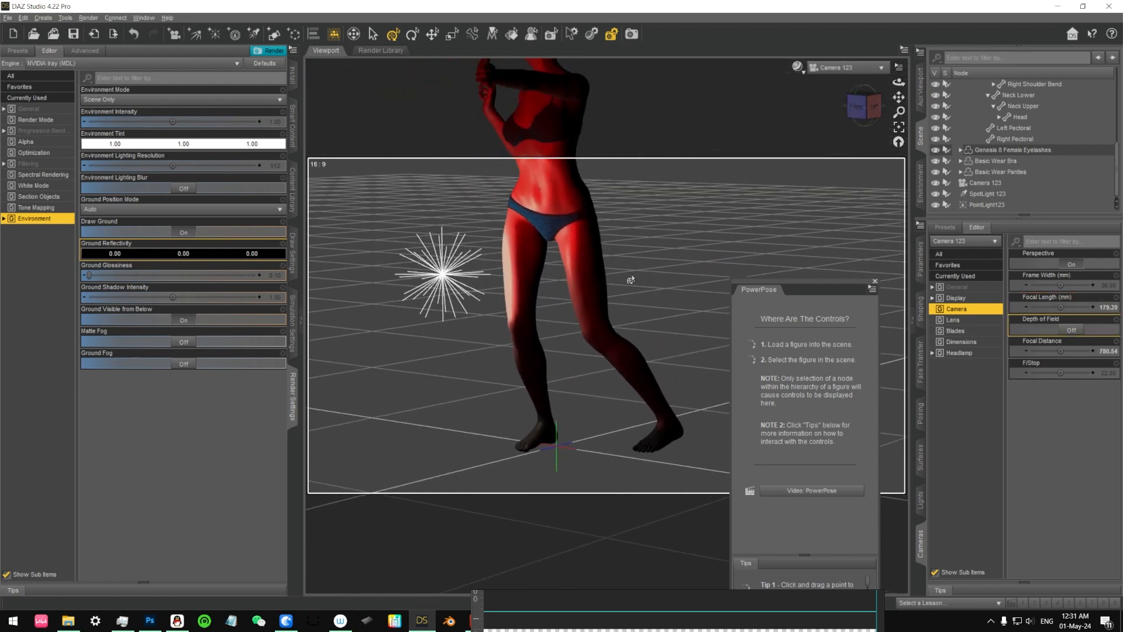
scroll(635, 287, "down", 20)
scroll(649, 312, "up", 11)
scroll(656, 286, "down", 2)
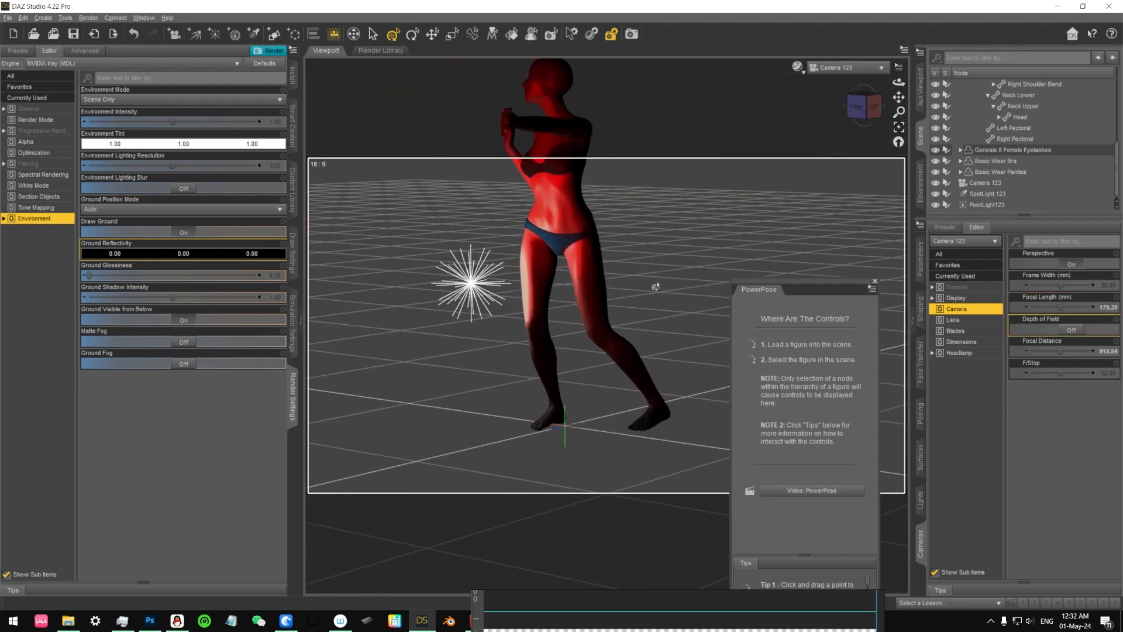
middle_click_drag(656, 287, 657, 263)
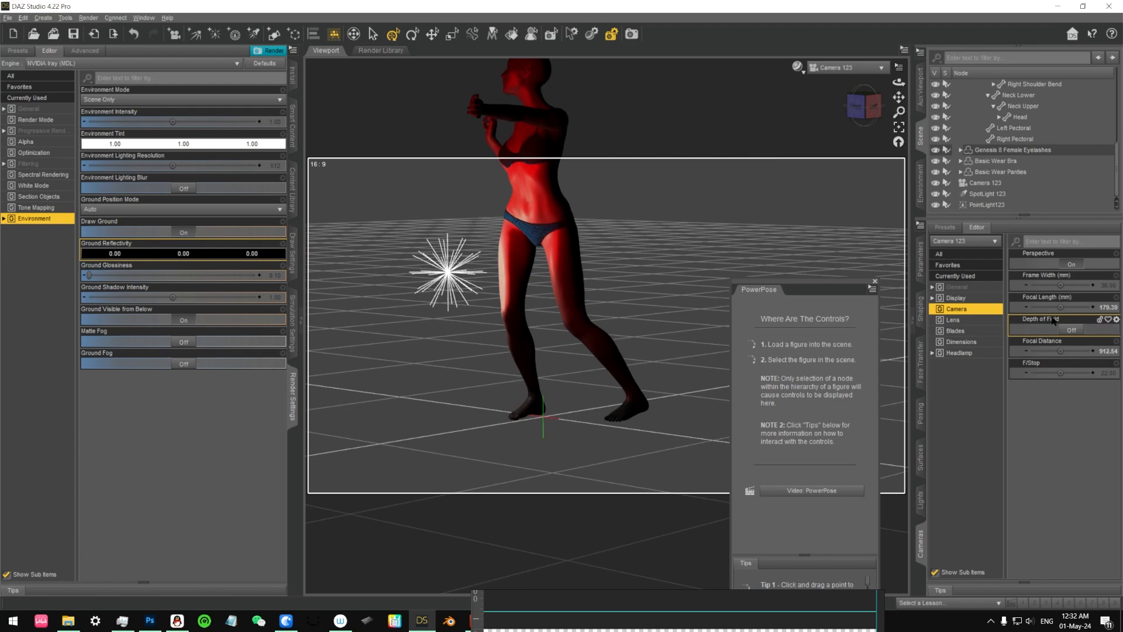
left_click_drag(1060, 308, 1051, 307)
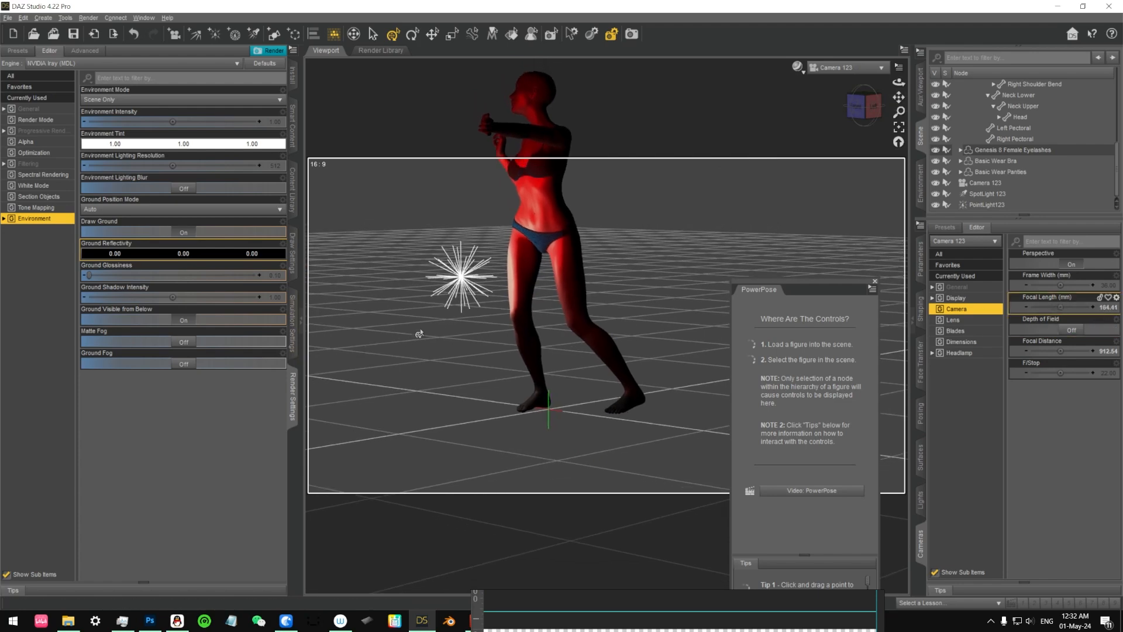
mouse_move(490, 320)
middle_mouse_down()
mouse_move(507, 342)
mouse_move(493, 320)
middle_mouse_up()
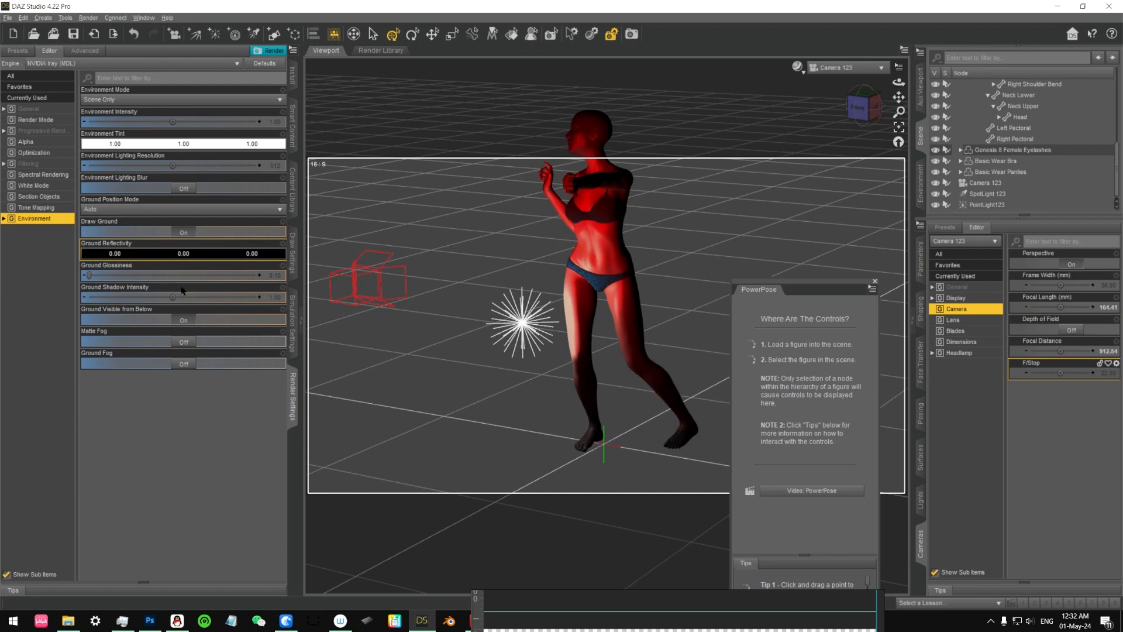
Hide PointLight123 in the scene so that only the red spotlight illuminates the figure
left_click(350, 292)
middle_click_drag(434, 378, 597, 436)
left_click(357, 282)
middle_click_drag(585, 381, 519, 327)
left_click(939, 204)
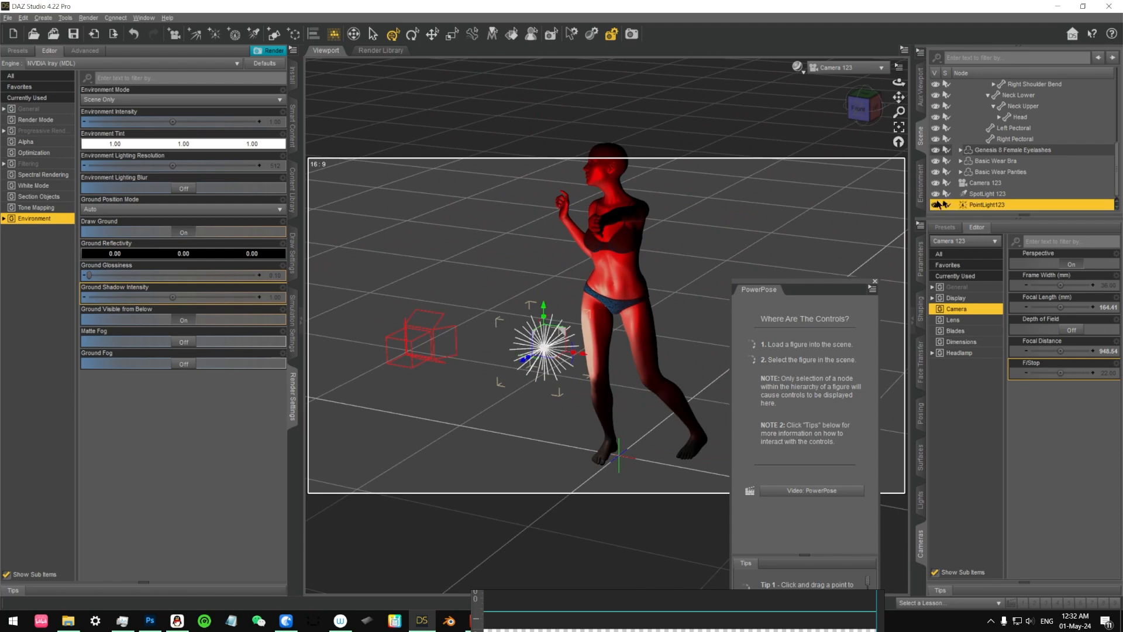
left_click(938, 205)
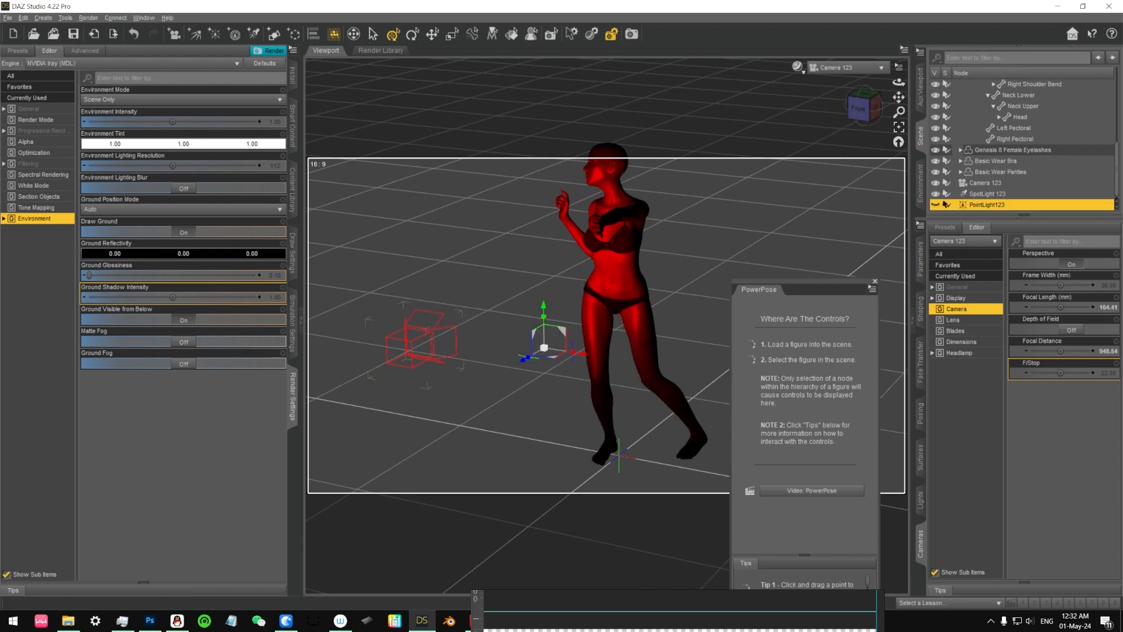
Select SpotLight 123, narrow its spread angle to about 15.14, and widen it to about 82.43
middle_click_drag(427, 327, 519, 368)
left_click(920, 502)
left_click(519, 368)
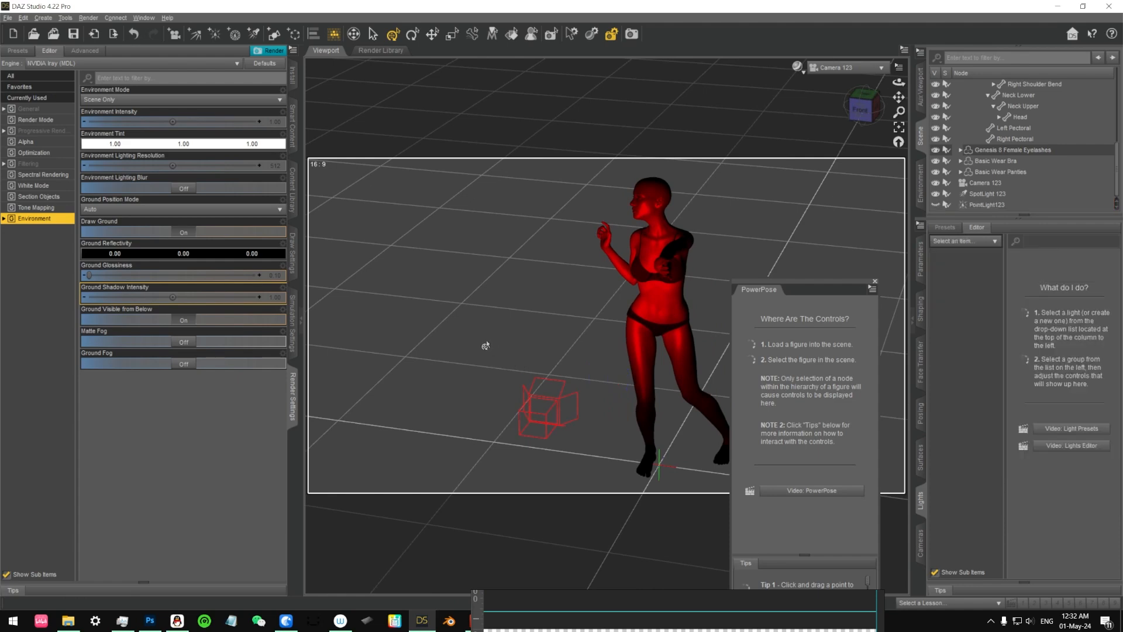
left_click(567, 411)
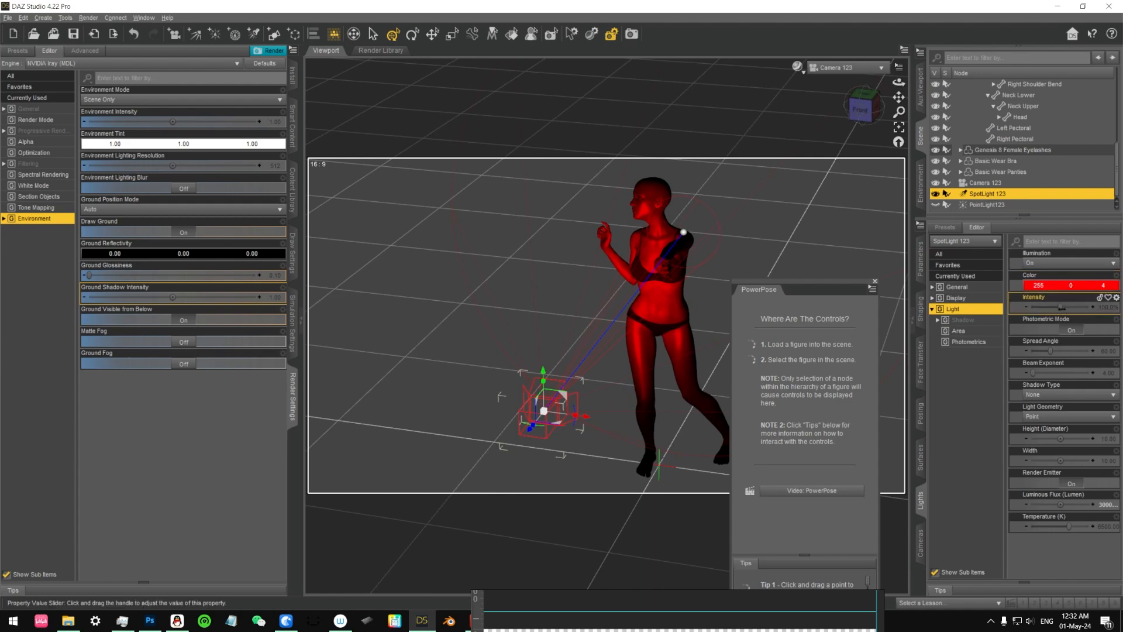
mouse_move(1067, 309)
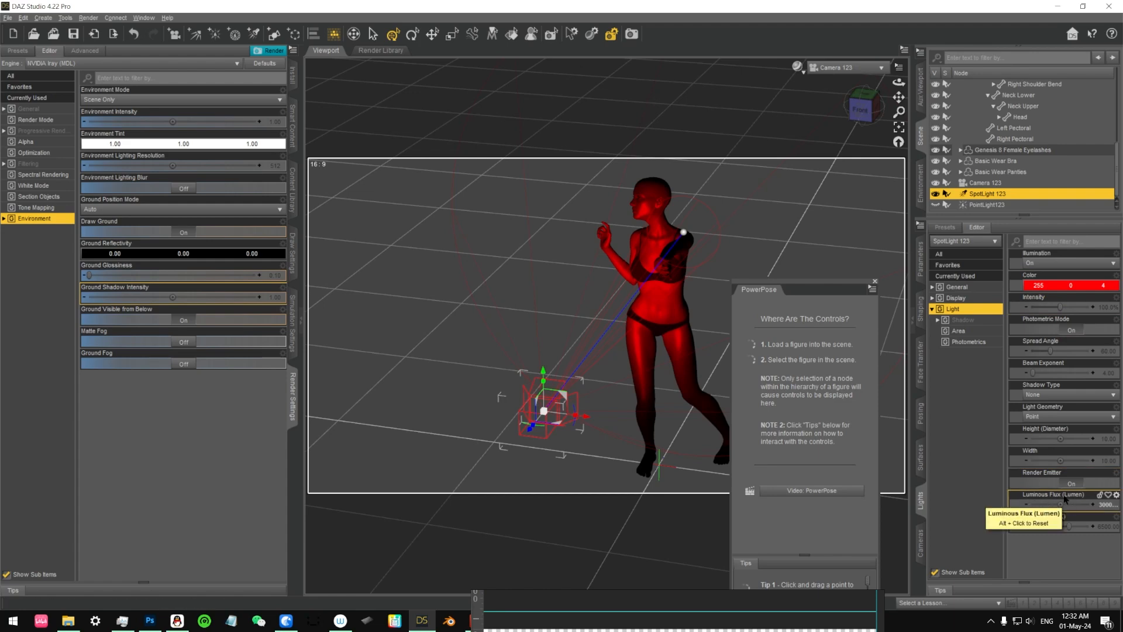
mouse_move(1050, 351)
left_mouse_down()
mouse_move(1091, 351)
mouse_move(1036, 352)
left_mouse_up()
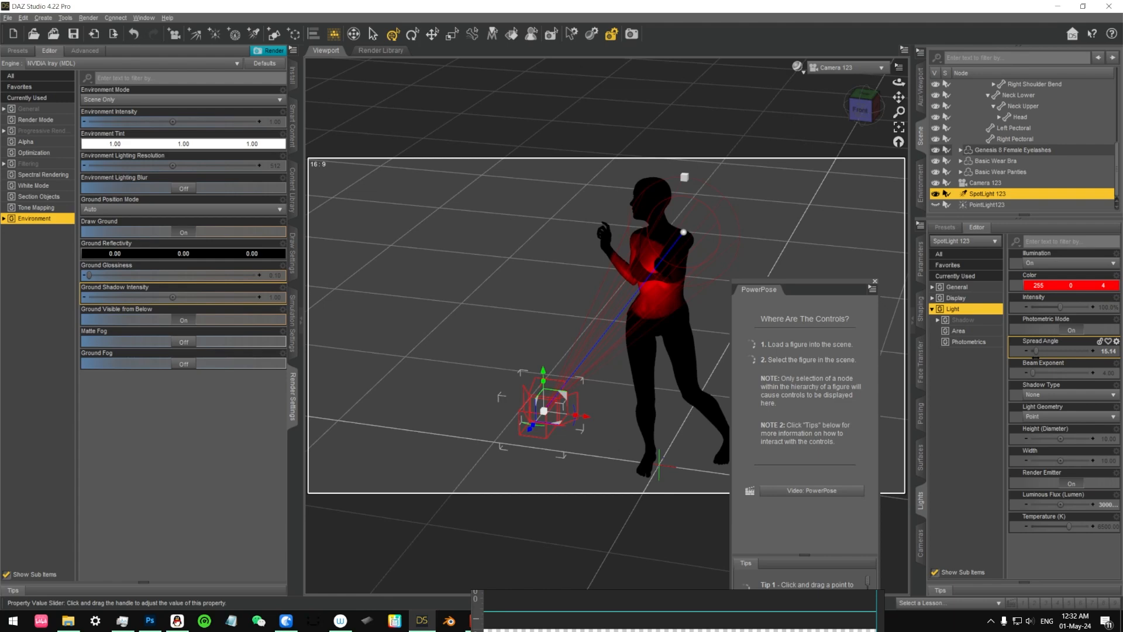
mouse_move(1036, 353)
left_mouse_down()
mouse_move(1068, 361)
mouse_move(1072, 351)
mouse_move(1058, 351)
left_mouse_up()
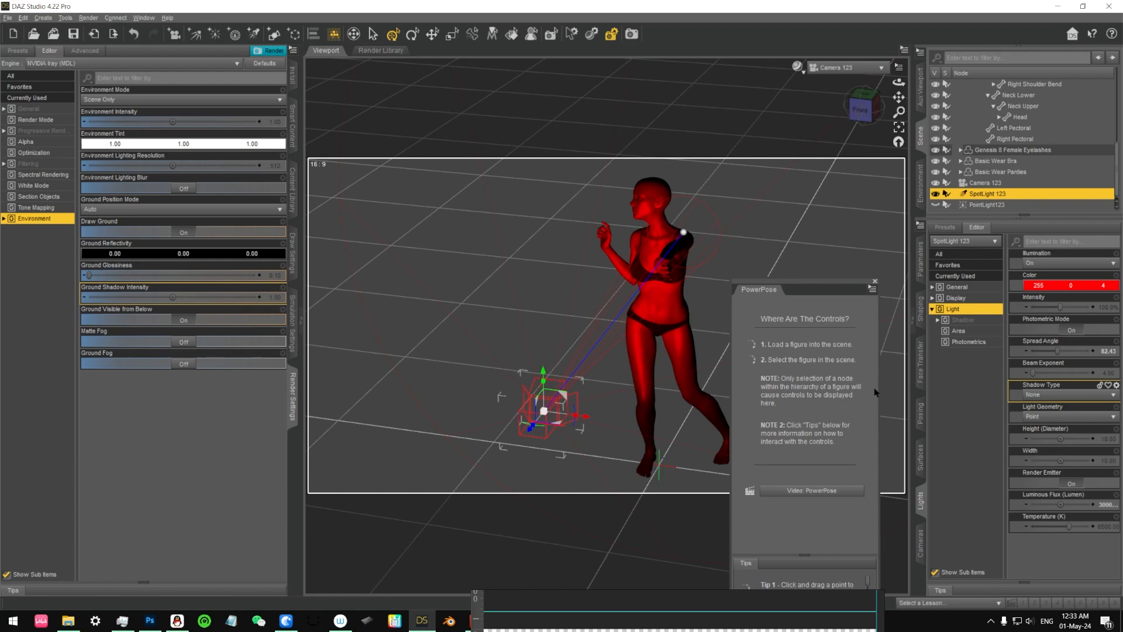
Try the Rectangle and Cylinder light geometries on SpotLight 123 and return it to Point
left_click(1062, 417)
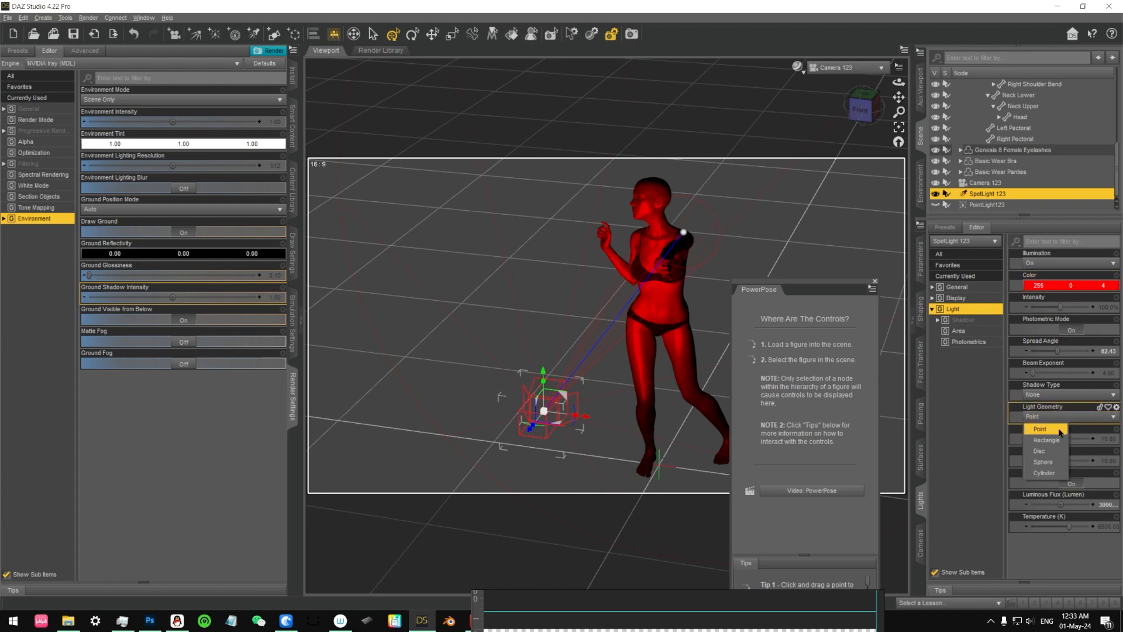
left_click(1055, 440)
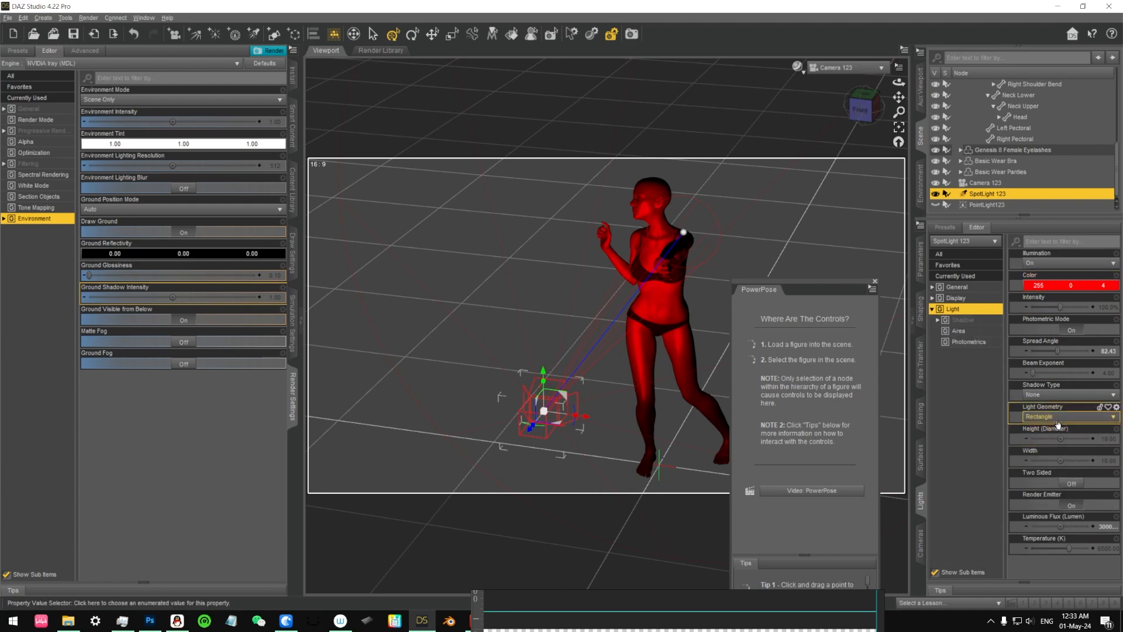
left_click(1056, 417)
left_click(1051, 440)
left_click(1057, 417)
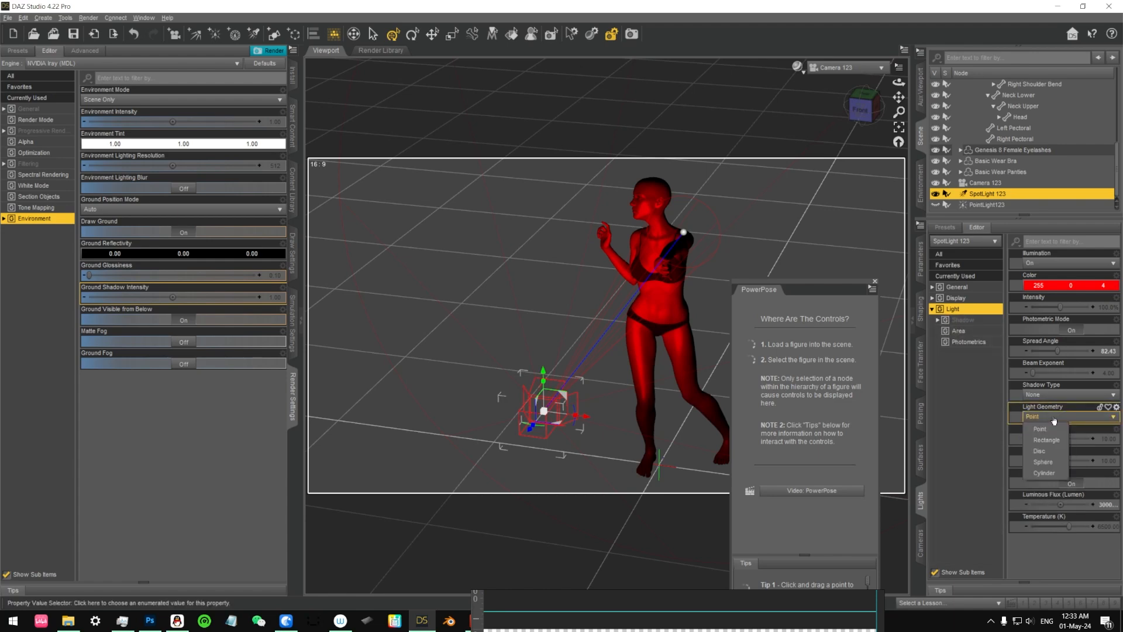
left_click(1048, 472)
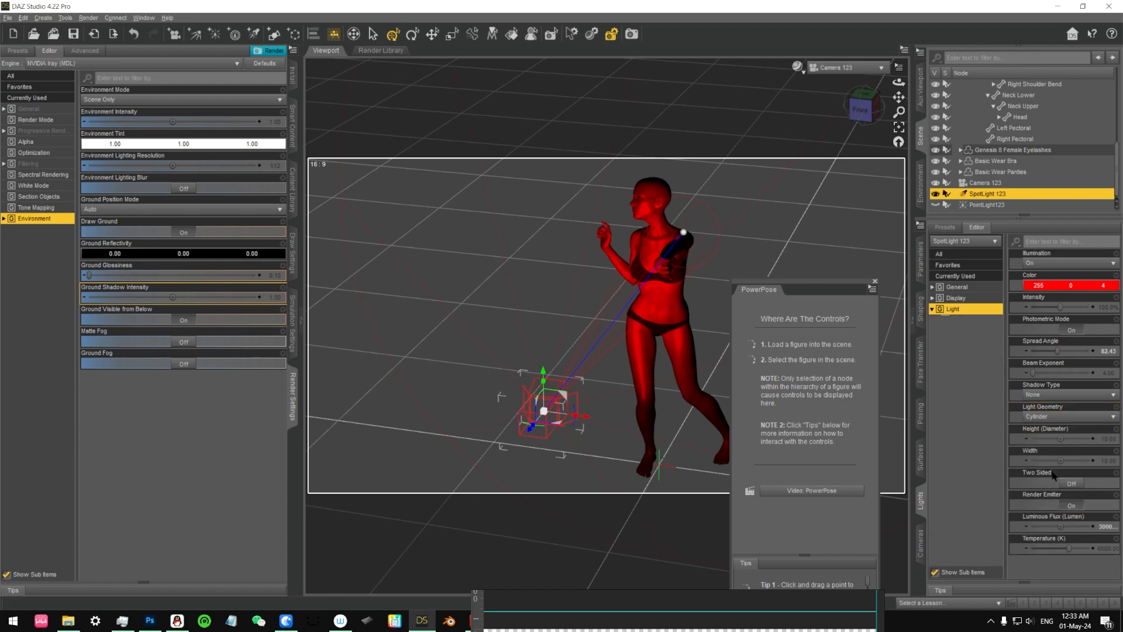
left_click(1056, 420)
left_click(1054, 417)
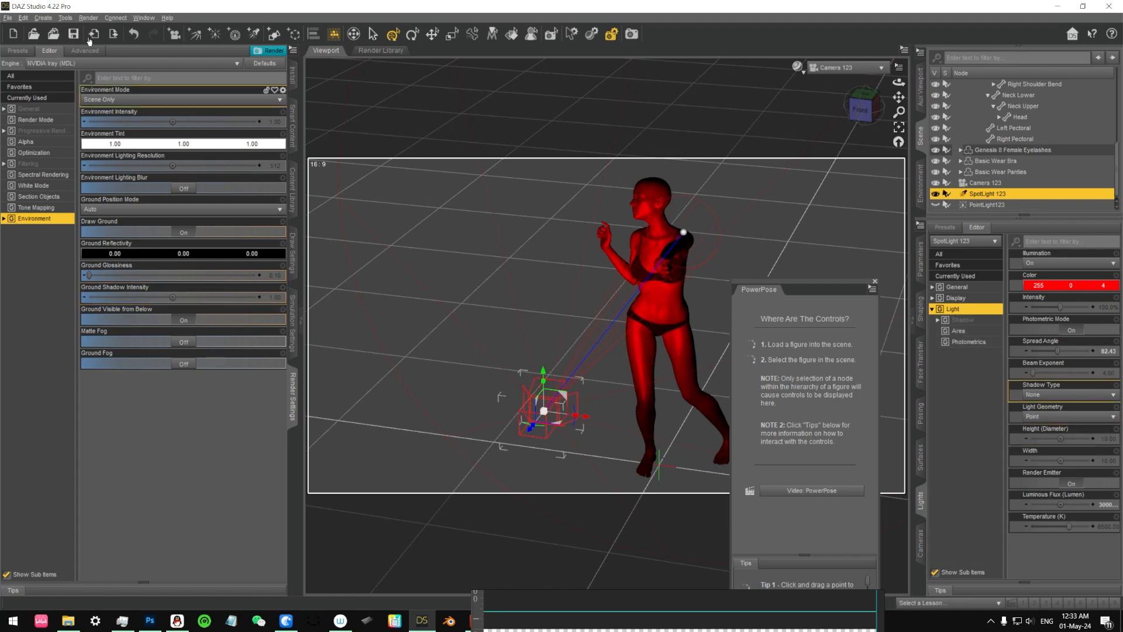
Render the Camera 123 view with the red spotlight and close the rendered image without saving it
left_click(43, 18)
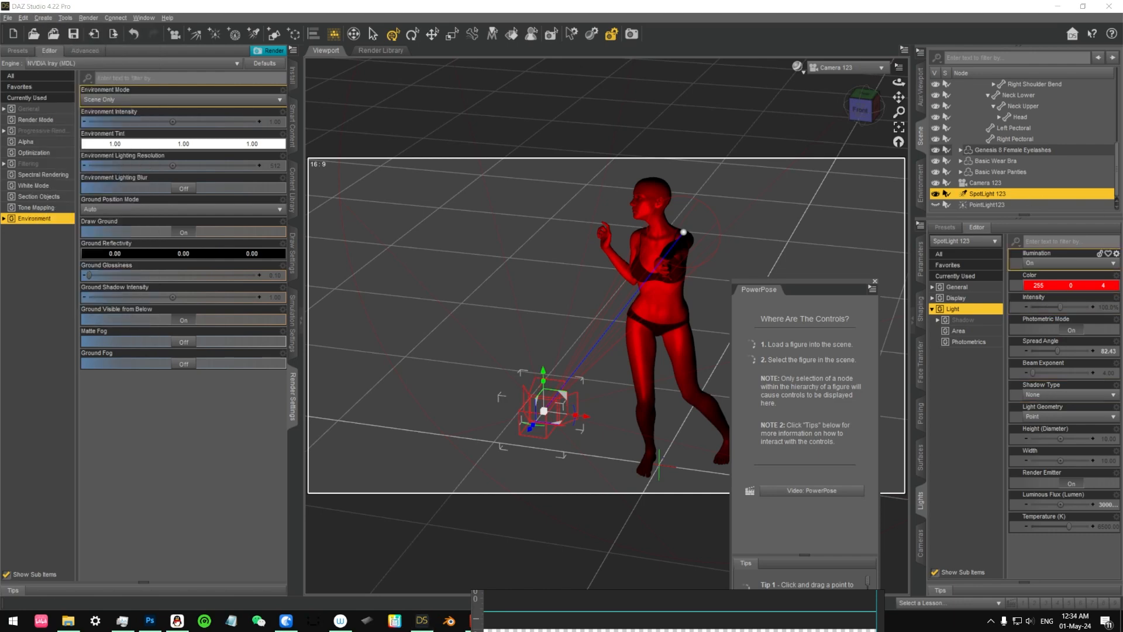
left_click(632, 34)
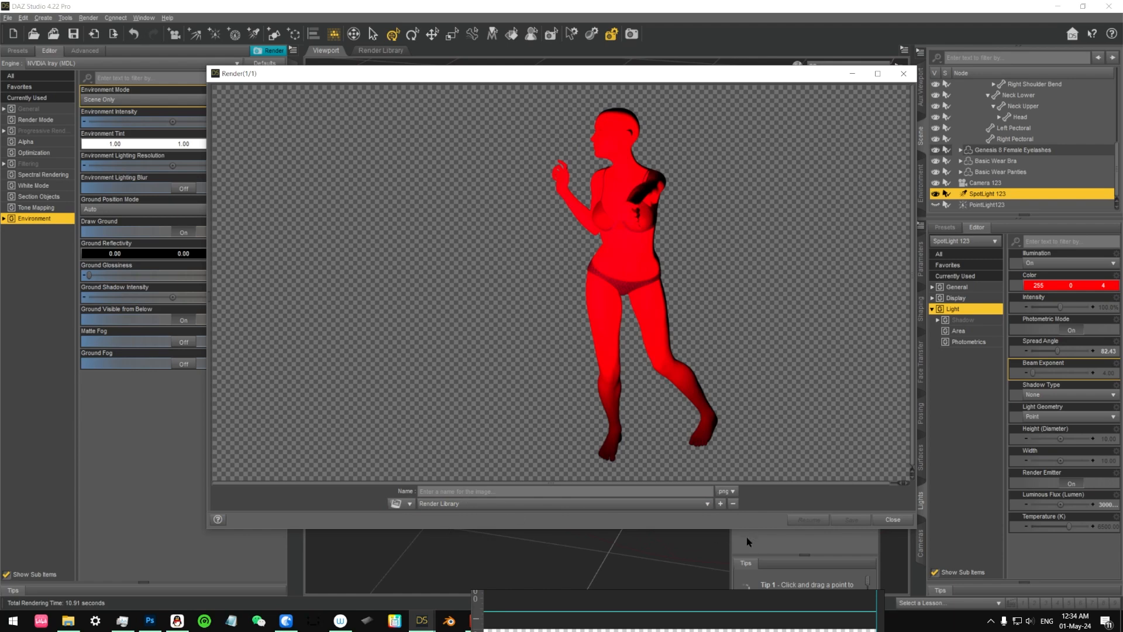
left_click(906, 75)
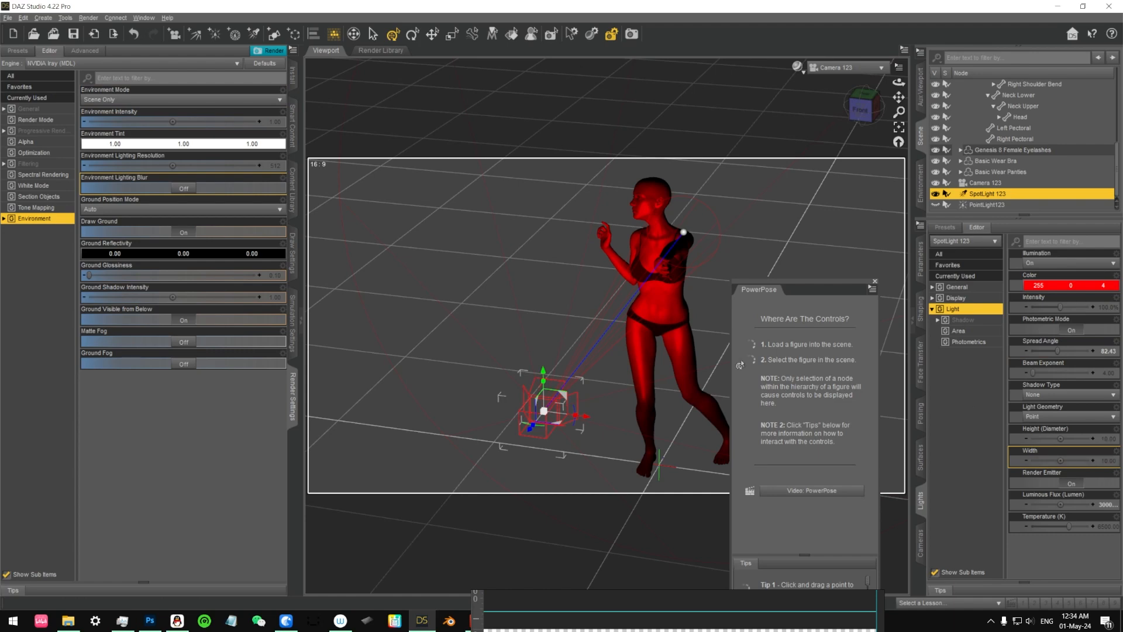
Set the dimension preset in the general render settings to Widescreen (16:9)
left_click(22, 109)
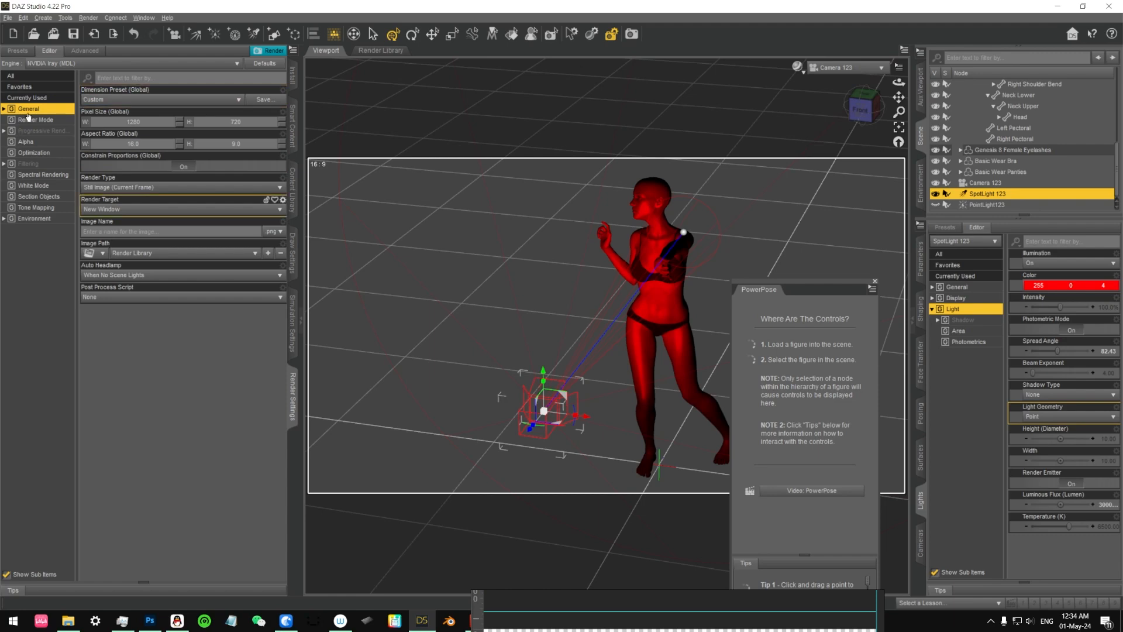
left_click(99, 102)
left_click(99, 101)
left_click(130, 104)
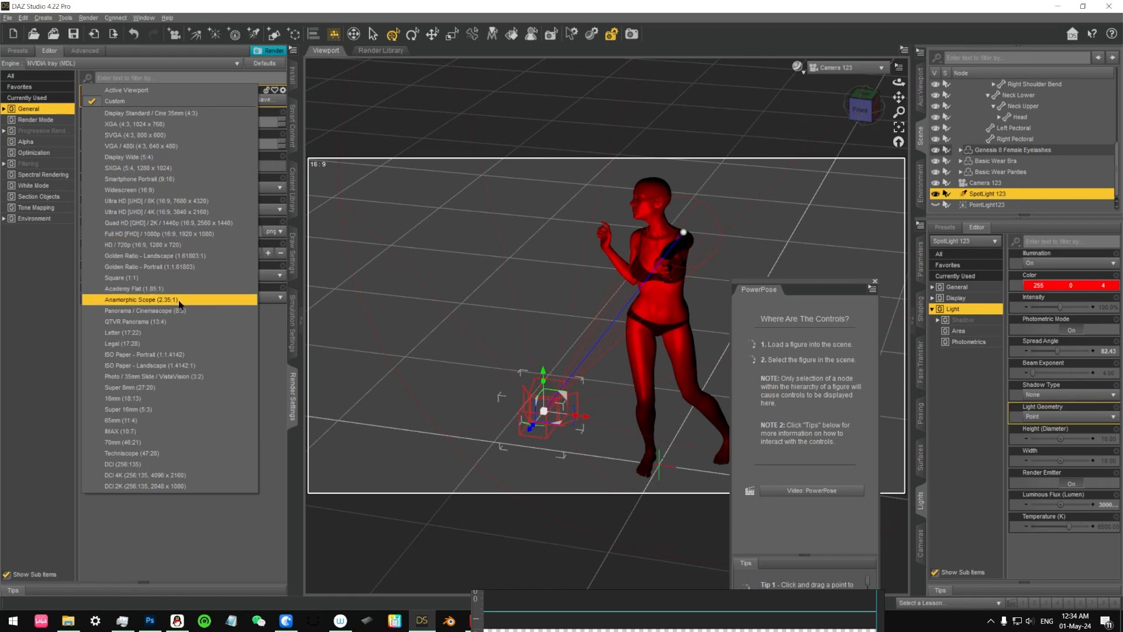
left_click(199, 191)
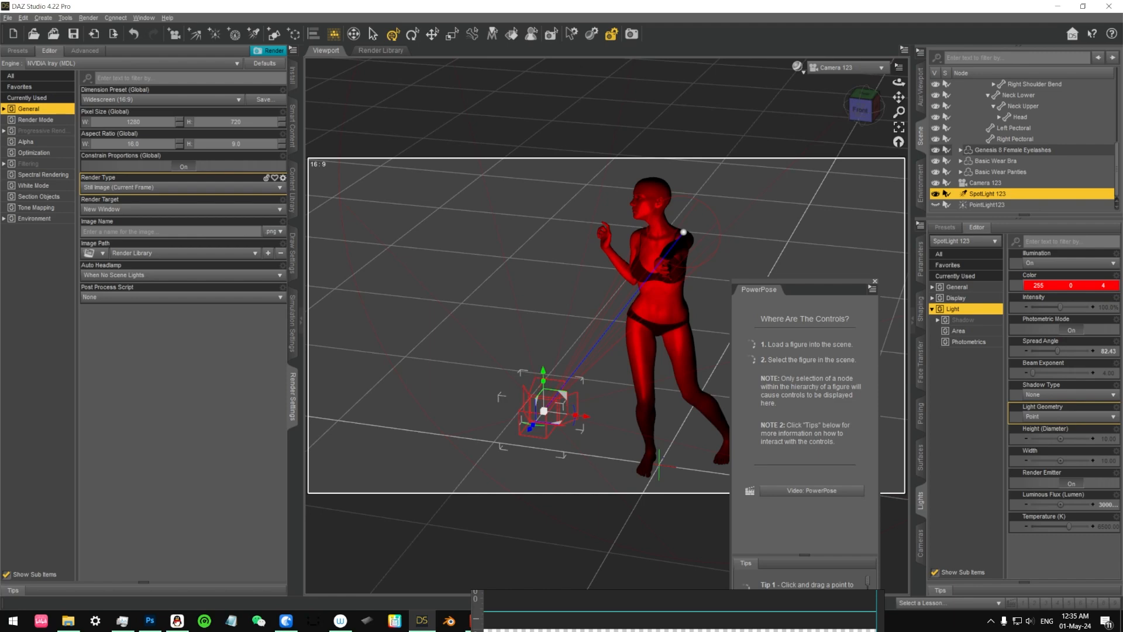
mouse_move(644, 535)
middle_mouse_down()
mouse_move(607, 519)
mouse_move(633, 520)
middle_mouse_up()
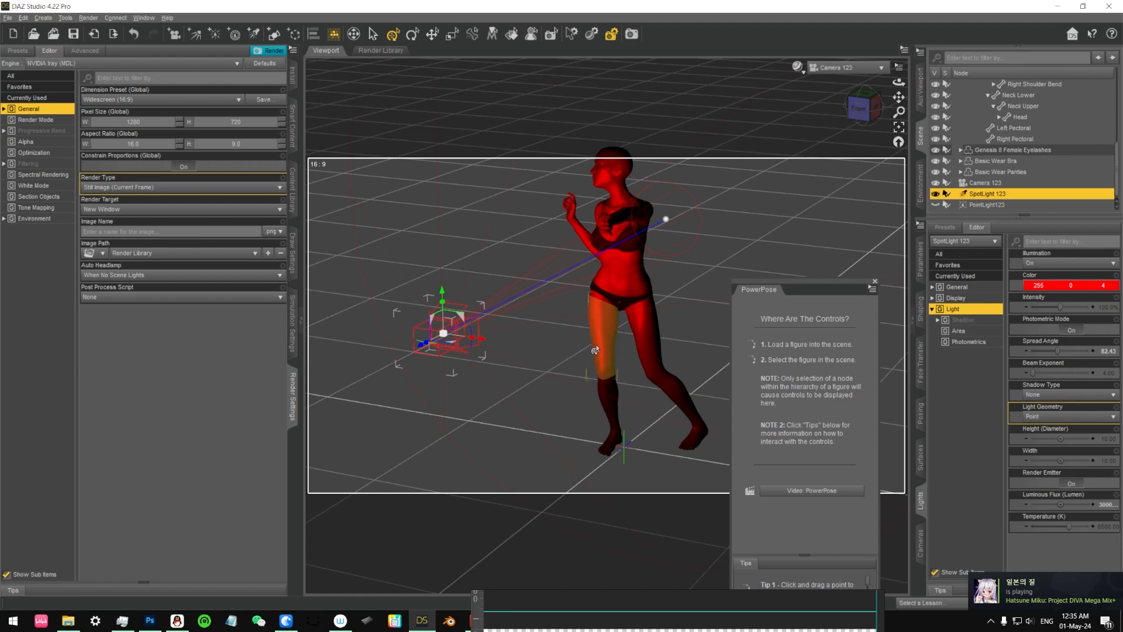
middle_click_drag(581, 340, 575, 335)
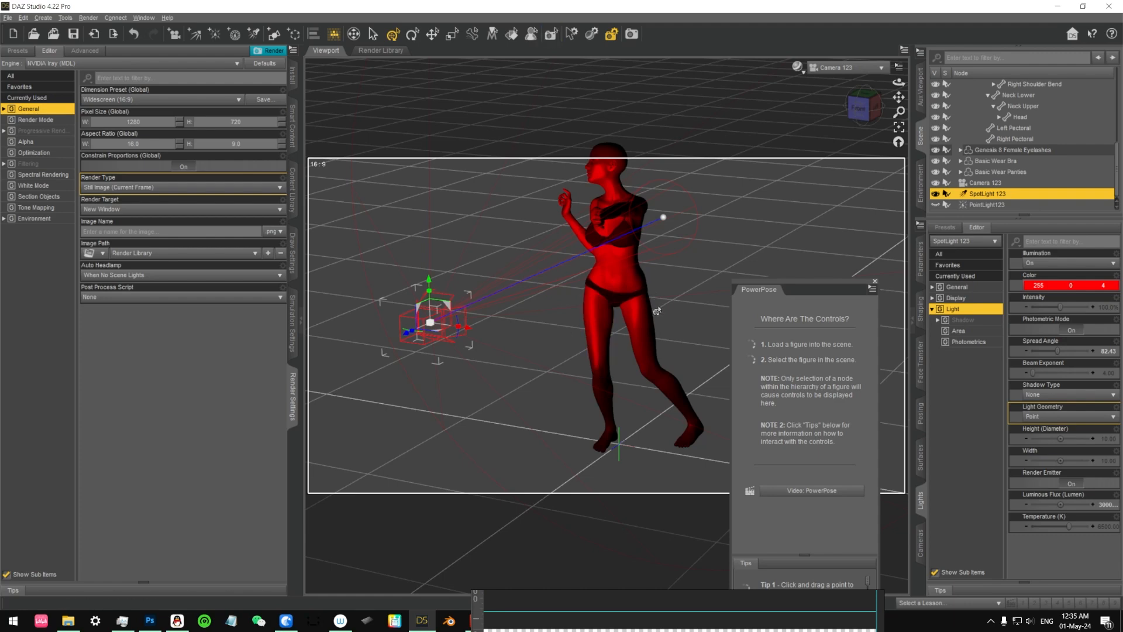
middle_click_drag(656, 312, 686, 294)
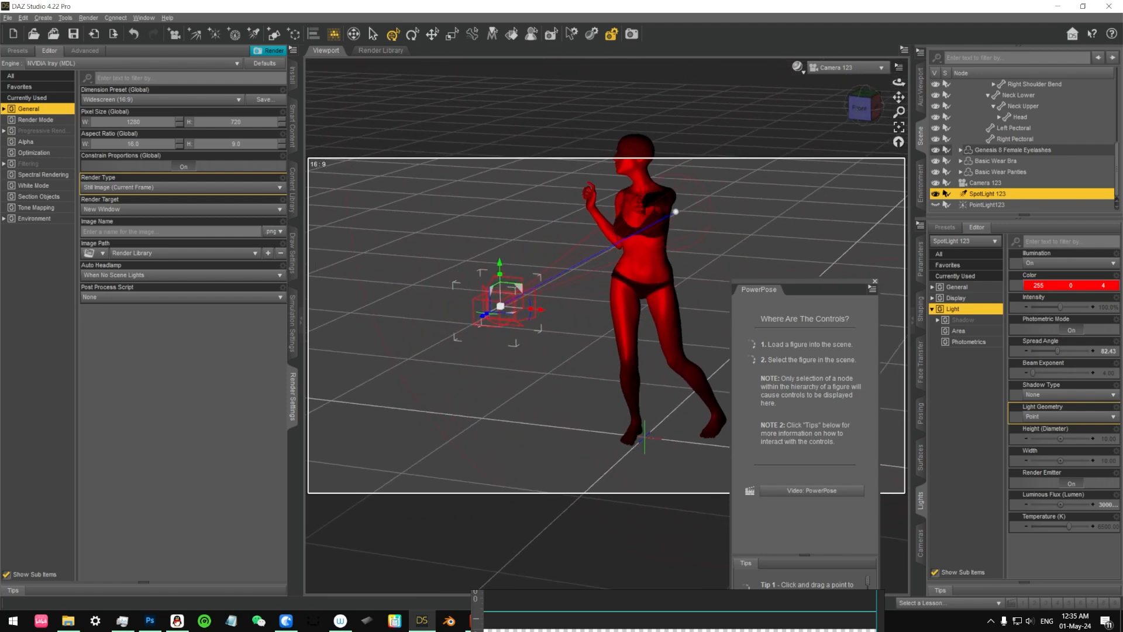